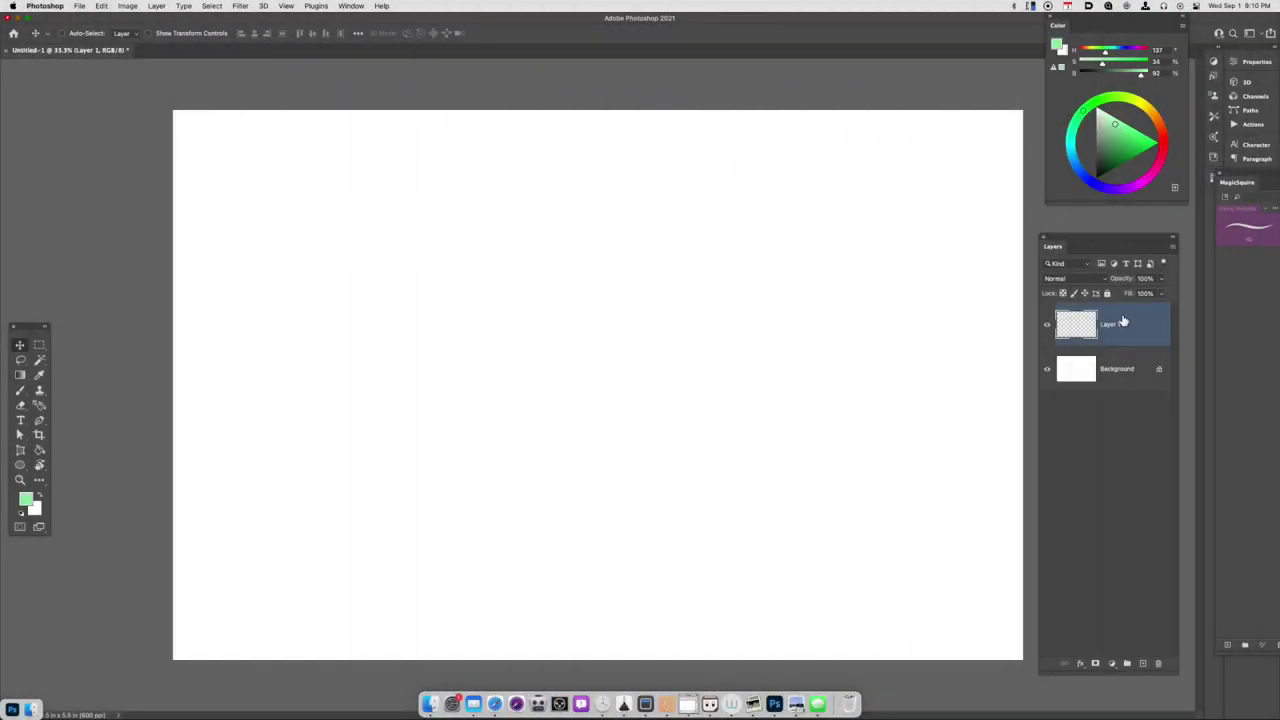
- Fill Layer 1 with the light green foreground colour and lasso a hill sloping down across the lower part of the canvas
key("alt+BackSpace")
key("super+minus")
key("l")
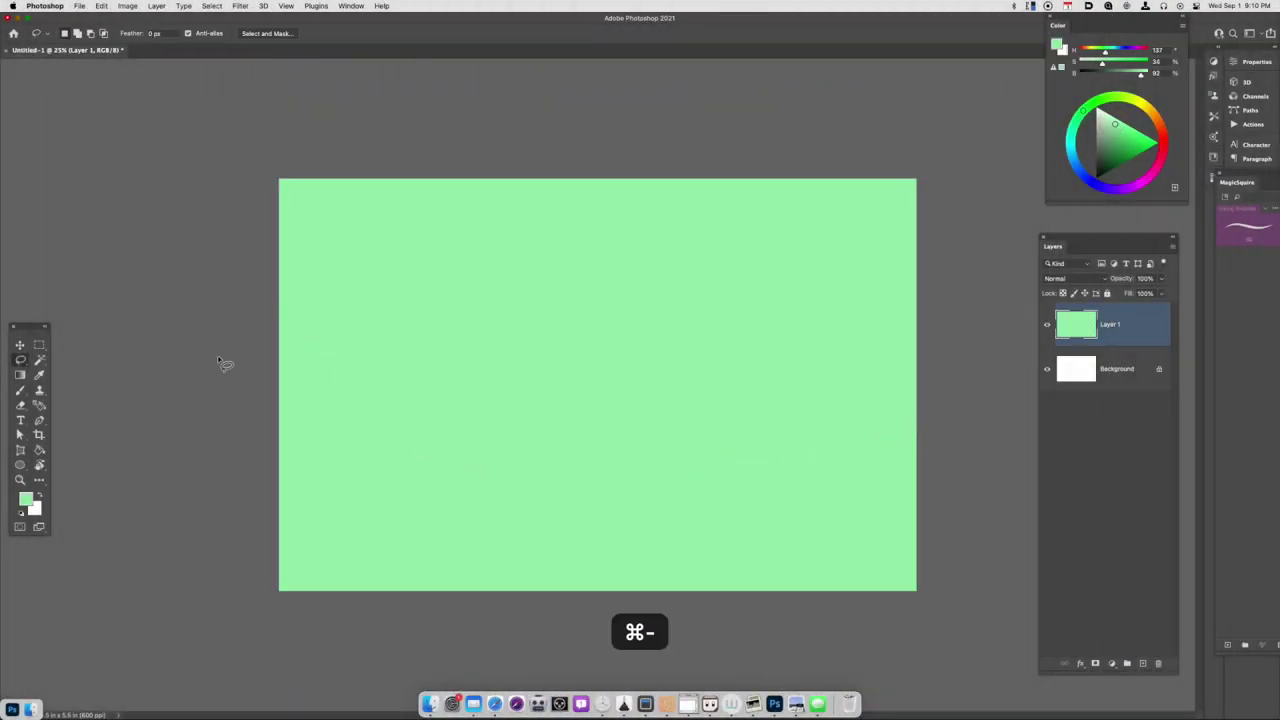
mouse_move(215, 360)
left_mouse_down()
mouse_move(723, 480)
mouse_move(857, 652)
mouse_move(529, 646)
left_mouse_up()
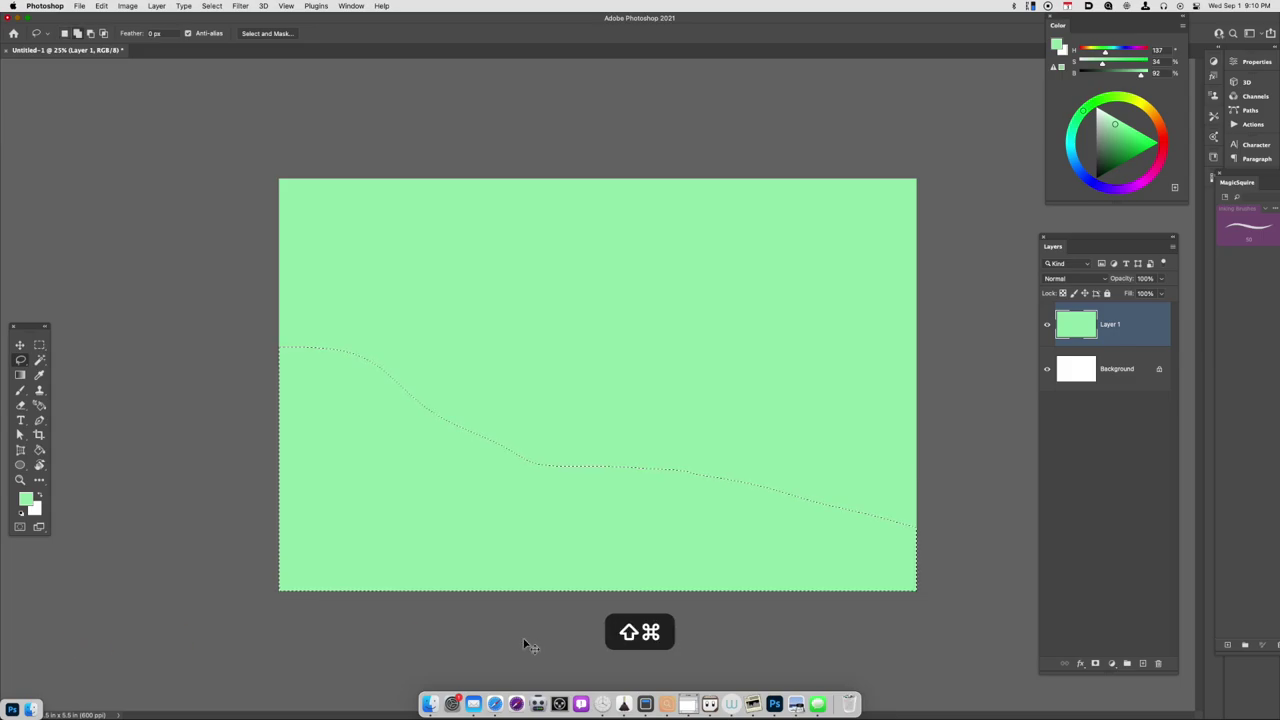
- Separate the sky area above the hill onto its own layer and lighten it to a paler green
key("super+shift+j")
key("super+u")
left_click_drag(1067, 516, 1097, 519)
left_click(1183, 423)
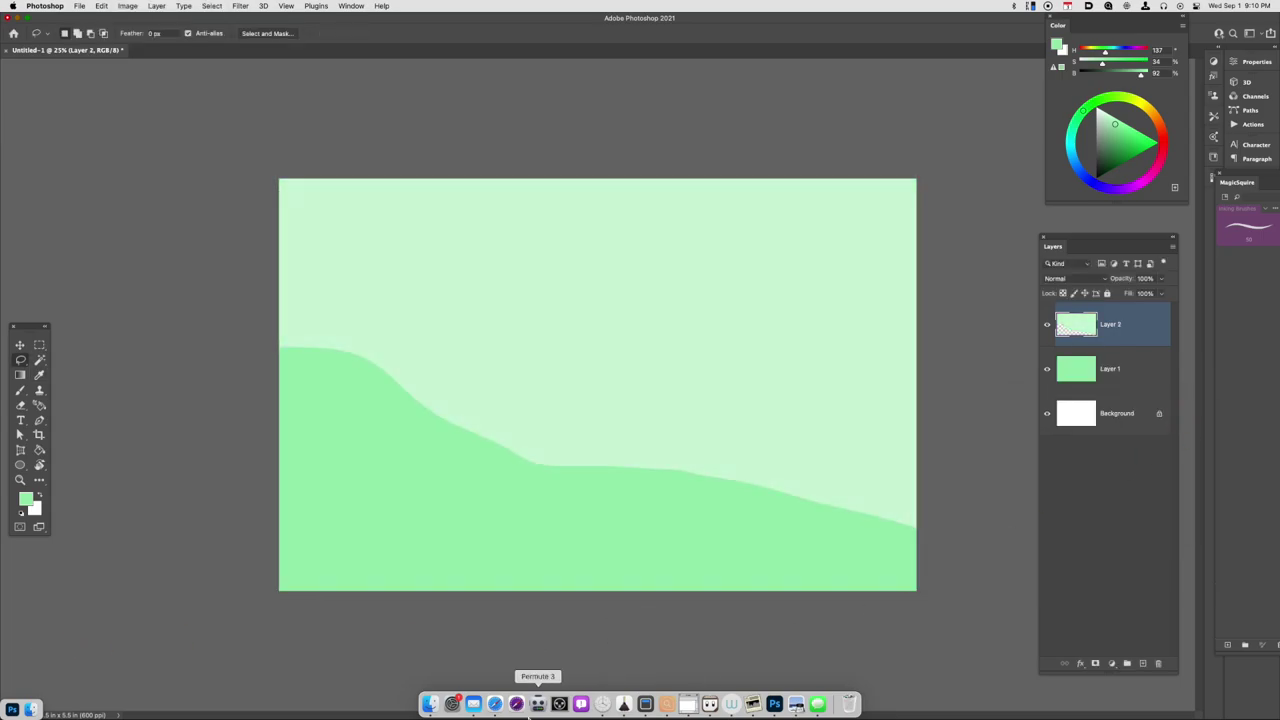
- Outline a straight-edged wall in perspective, running from the canvas's left edge and tapering toward the middle
left_click(327, 563)
left_click(315, 379)
key("Escape")
left_click(572, 442)
left_click(565, 508)
left_click(263, 606)
left_click(263, 380)
left_click(573, 446)
key("super+z")
- Copy the wall area from Layer 1 onto a new layer above the sky, with saturation -72 and lightness about -28
left_click(1100, 370)
key("super+j")
key("super+bracketright")
key("super+u")
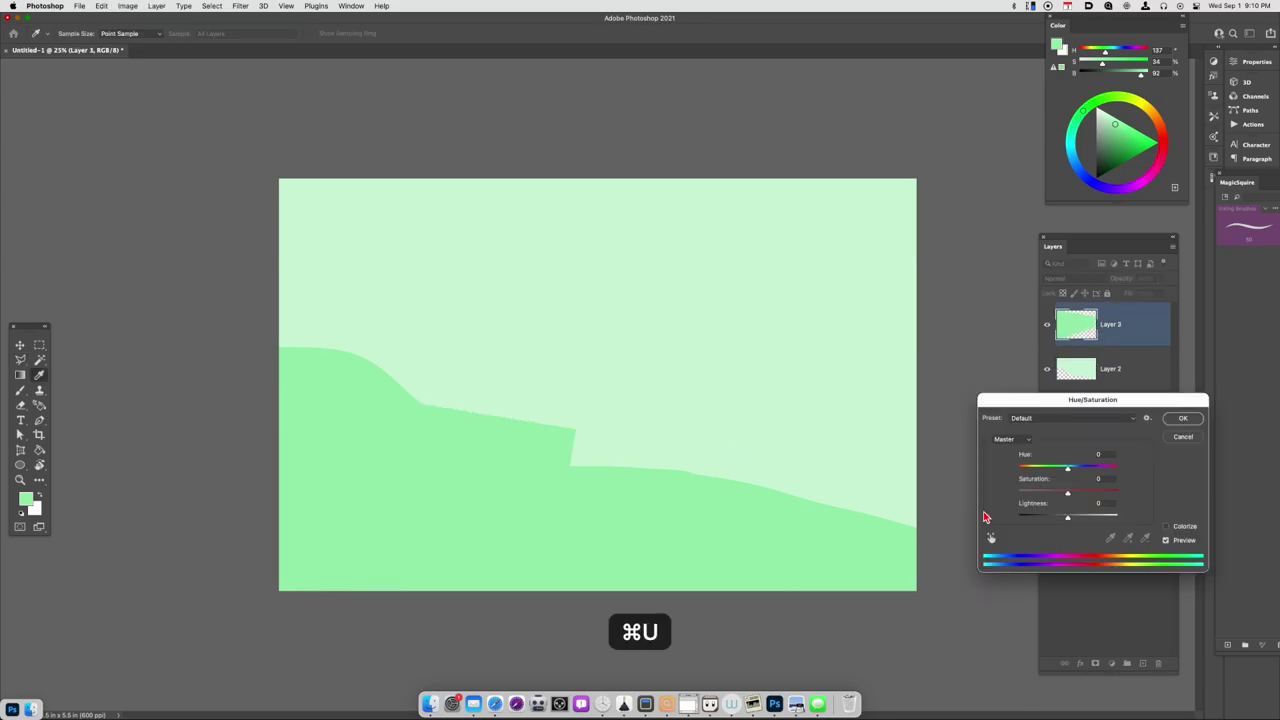
left_click_drag(1068, 491, 1057, 523)
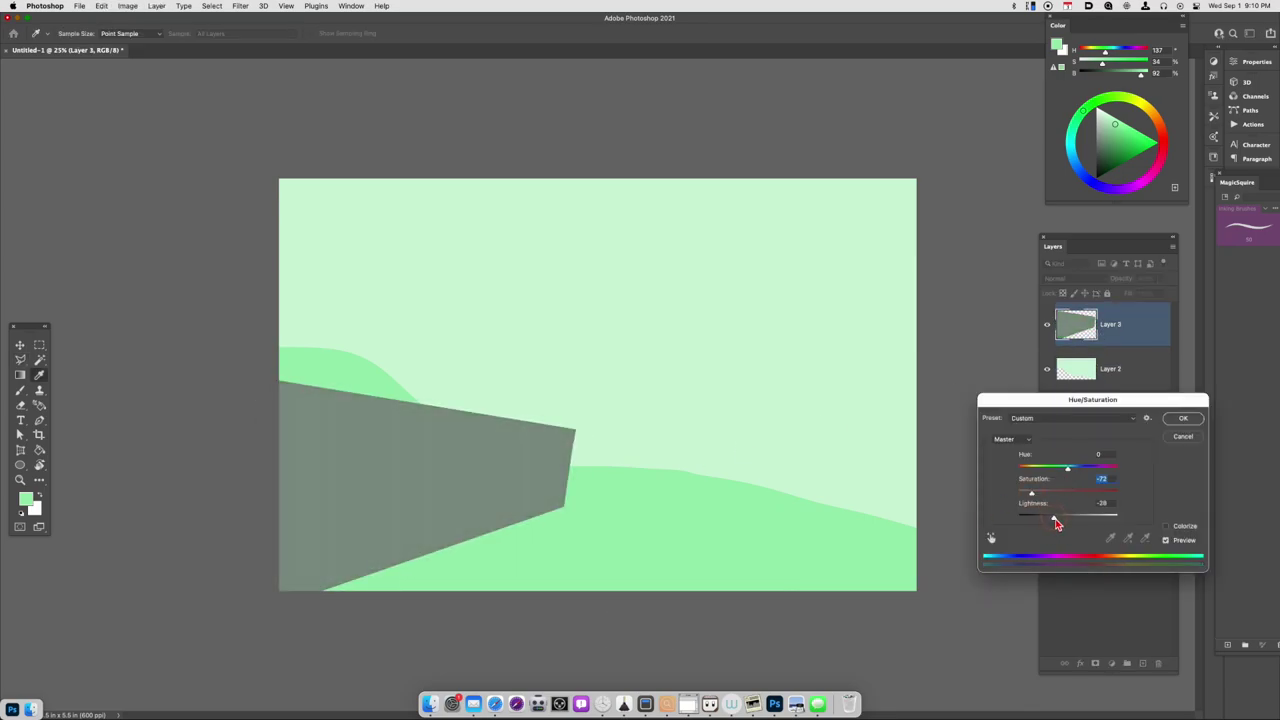
left_click(1189, 424)
- Outline a thin ledge along the wall's upper edge and fill it with green on a new layer
key("super+equal")
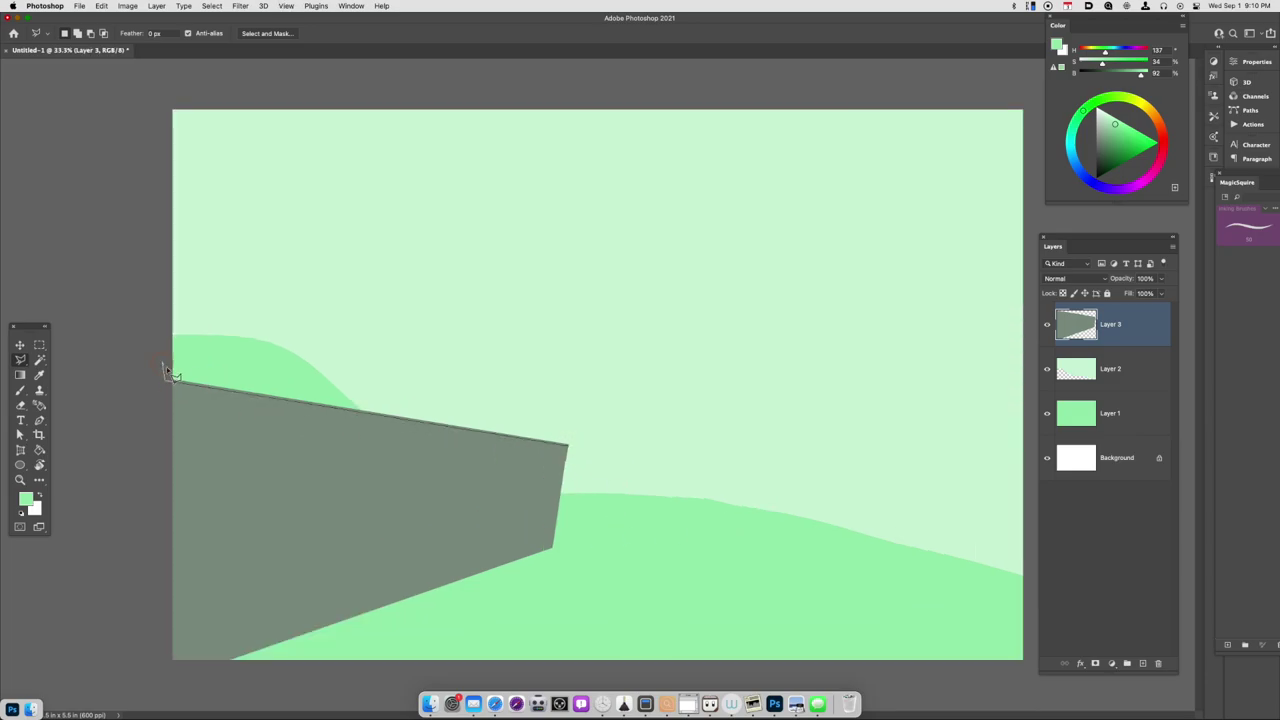
double_click(569, 447)
key("Escape")
key("super+z")
key("alt+shift+super+n")
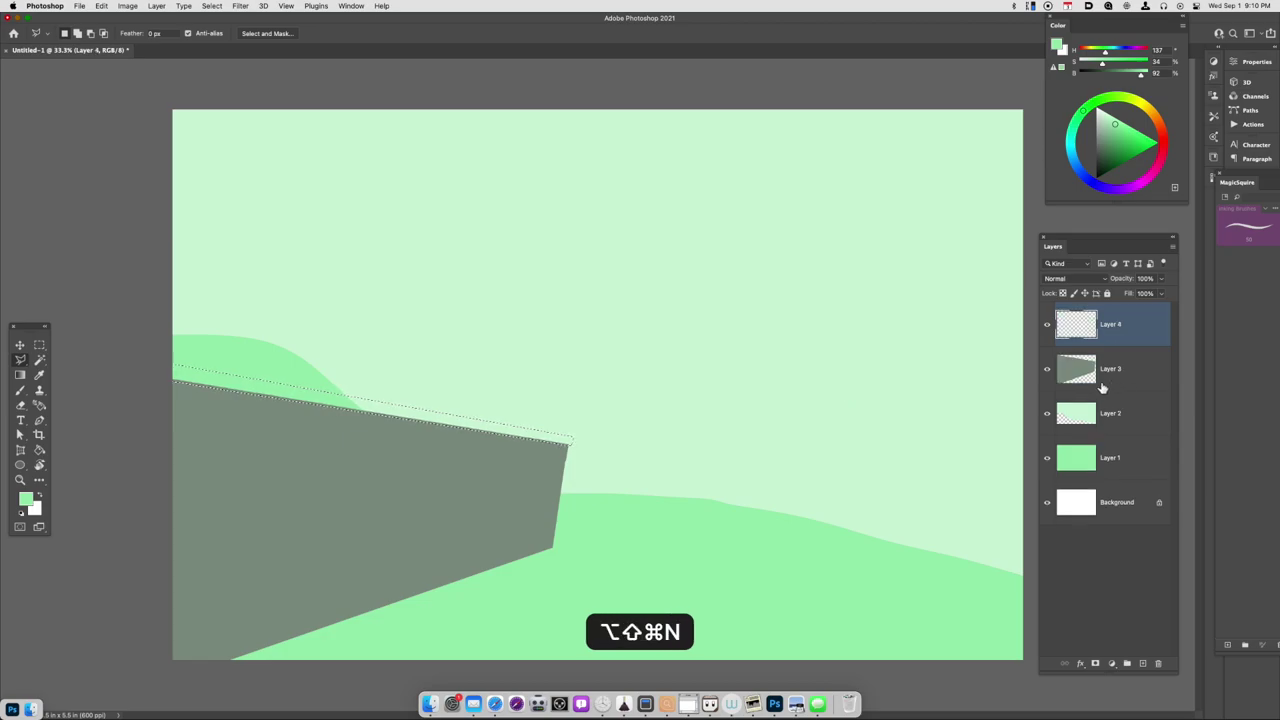
key("alt+BackSpace")
- Desaturate the ledge to -100 and lighten it to a pale grey
key("super+u")
left_click(1018, 494)
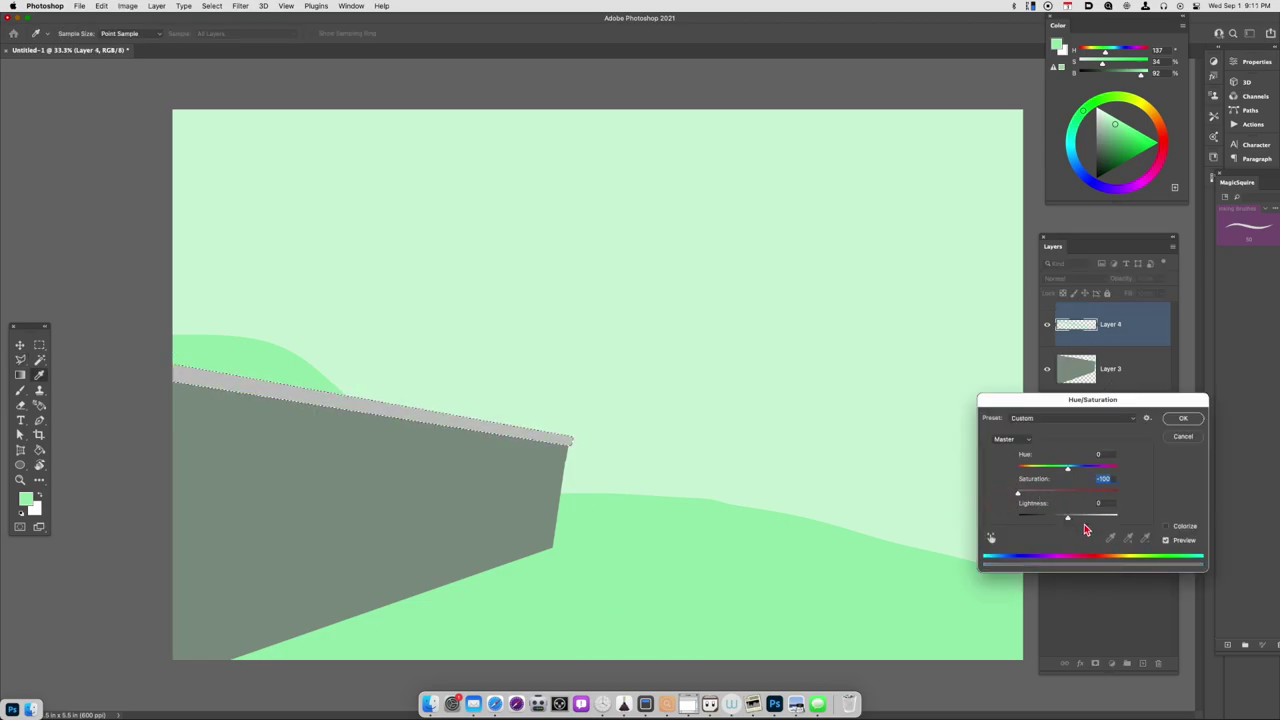
left_click(1184, 419)
key("super+d")
key("super+minus")
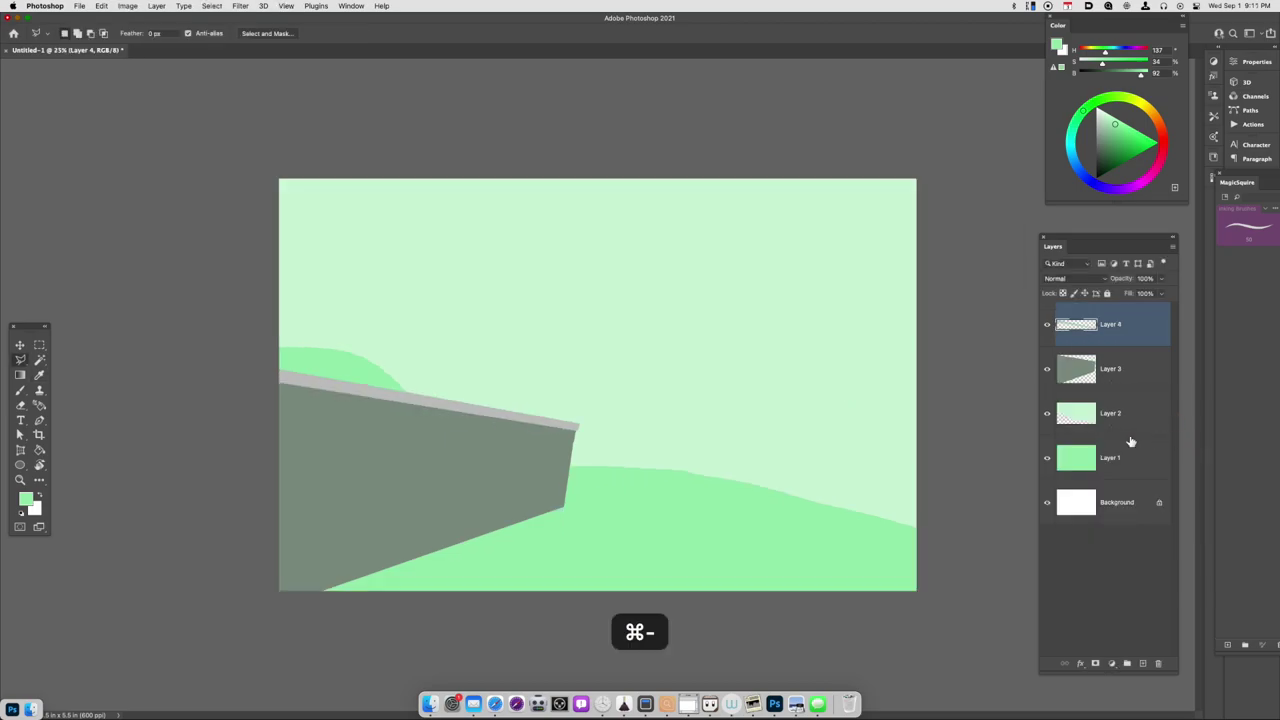
key("super+u")
left_click_drag(1082, 517, 1091, 520)
left_click(1196, 436)
- Shift the sky on Layer 2 to a more vivid yellow-green with hue -22 and saturation +58
left_click(1128, 458)
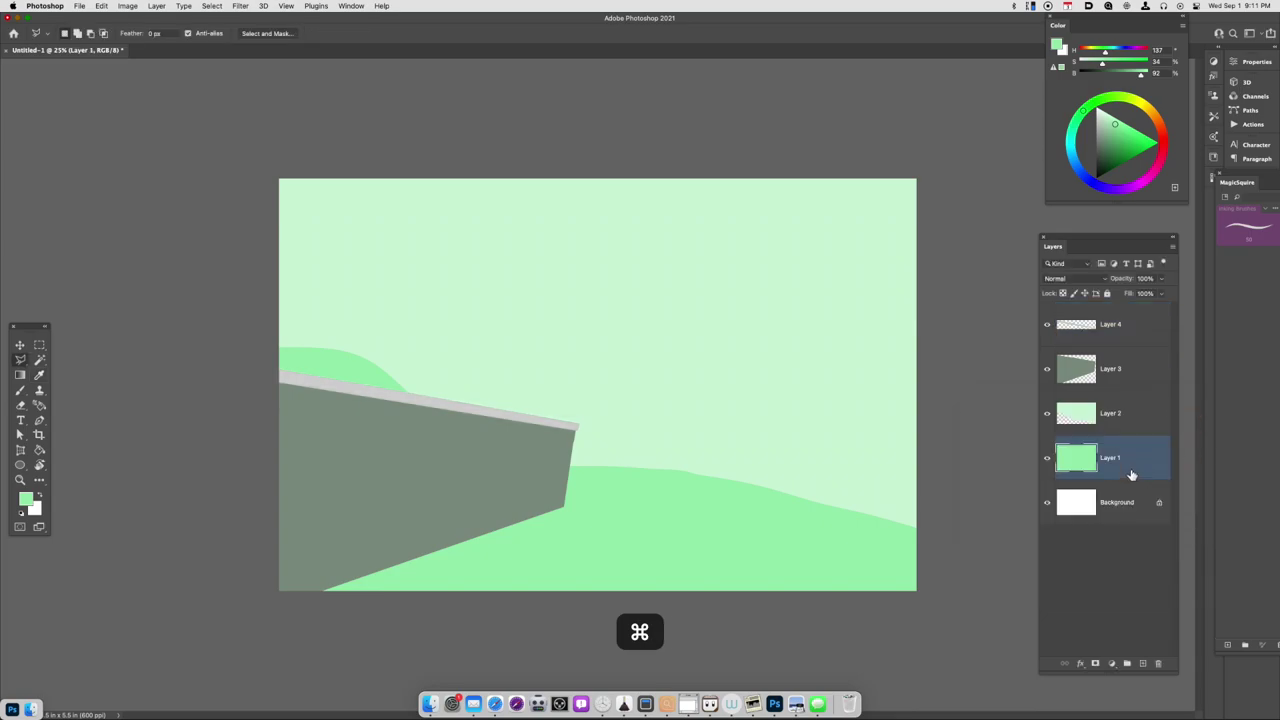
left_click(1123, 418)
key("super+u")
mouse_move(1067, 467)
left_mouse_down()
mouse_move(1108, 472)
mouse_move(1061, 476)
left_mouse_up()
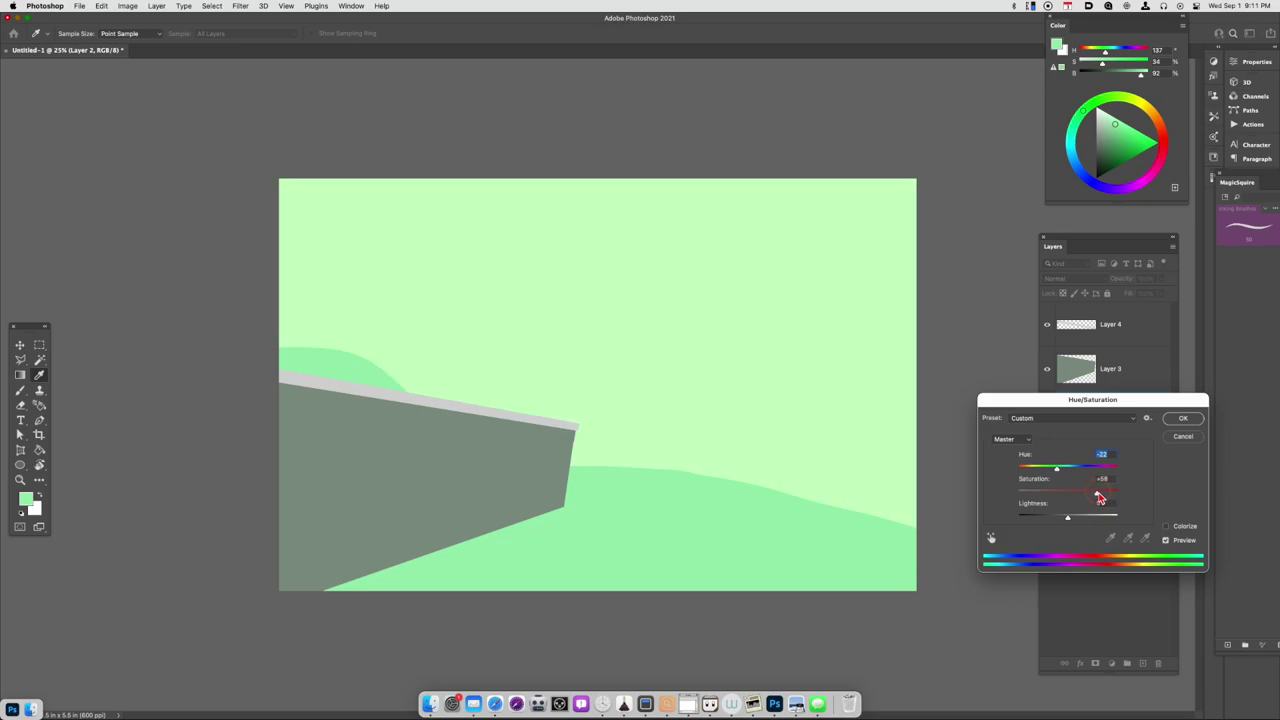
left_click(1183, 418)
- Outline two narrow seams across the wall, one horizontal and one slanting down to the left, in one selection
key("super+equal")
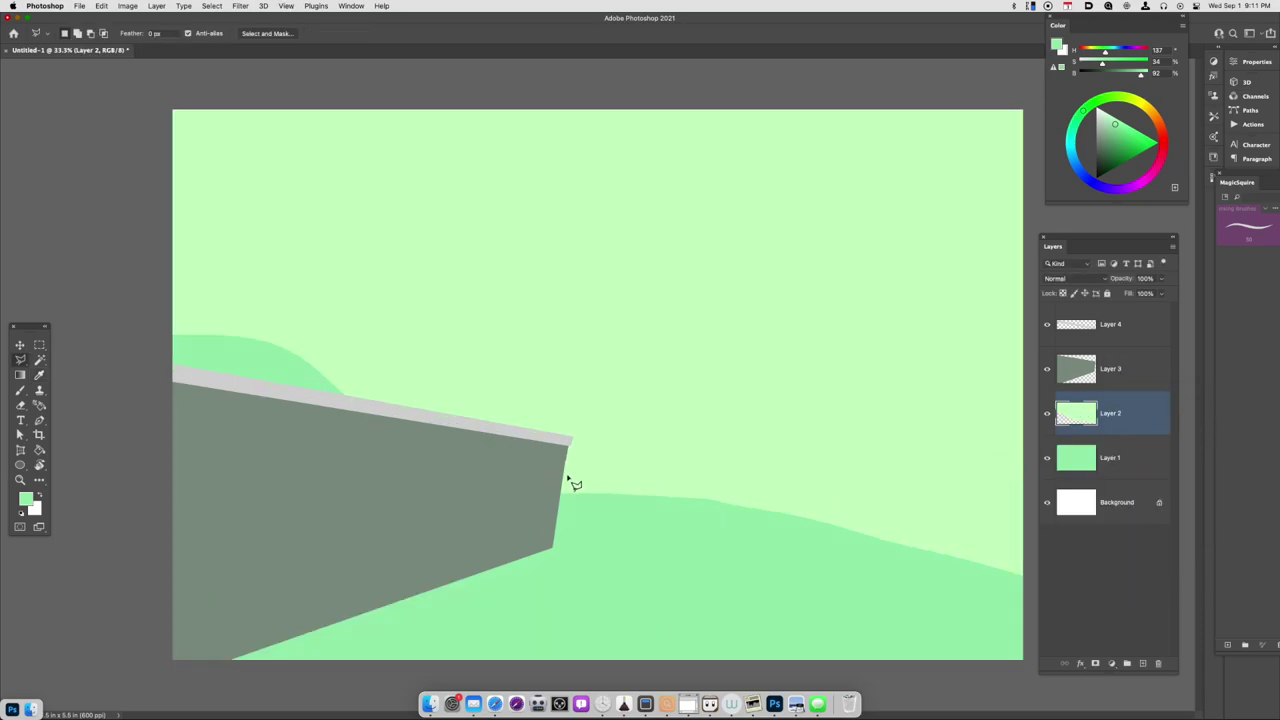
left_click(565, 473)
left_click(174, 473)
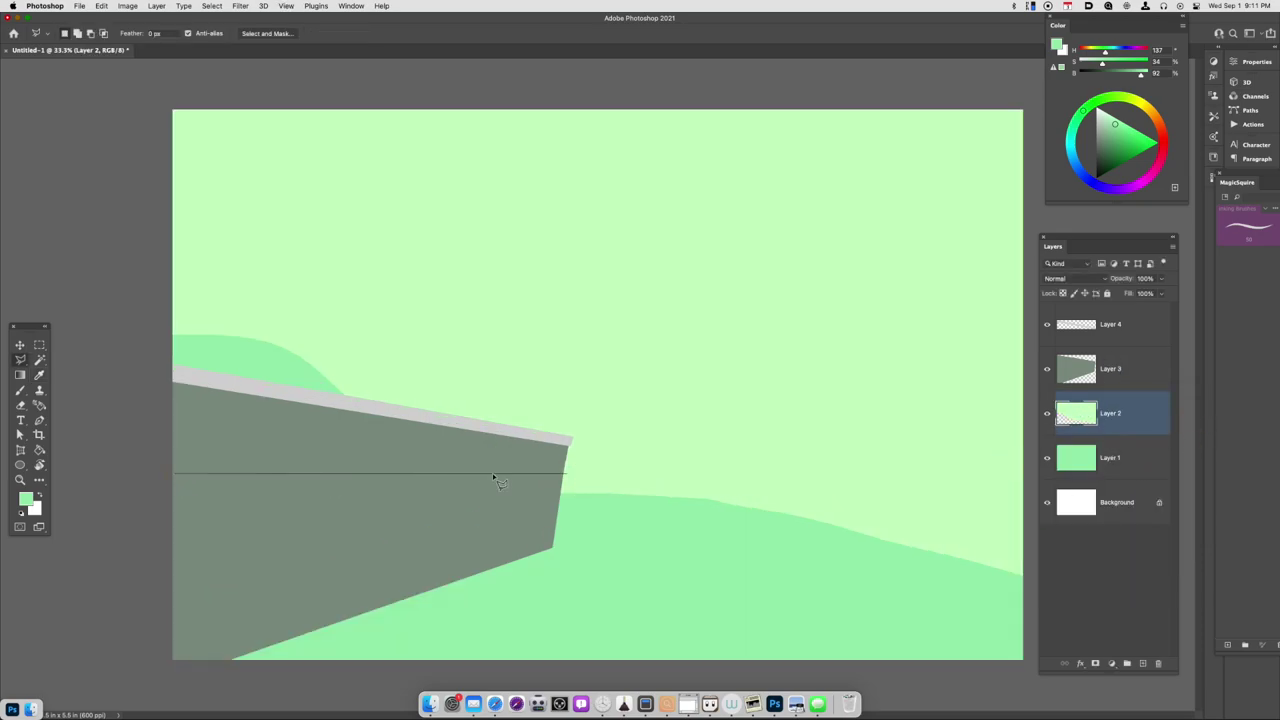
key("Return")
left_click(562, 510, "shift")
left_click(186, 595)
left_click(564, 510)
key("Return")
- Copy the selected seams from the wall on Layer 3 to a new layer and darken them
left_click(1101, 388)
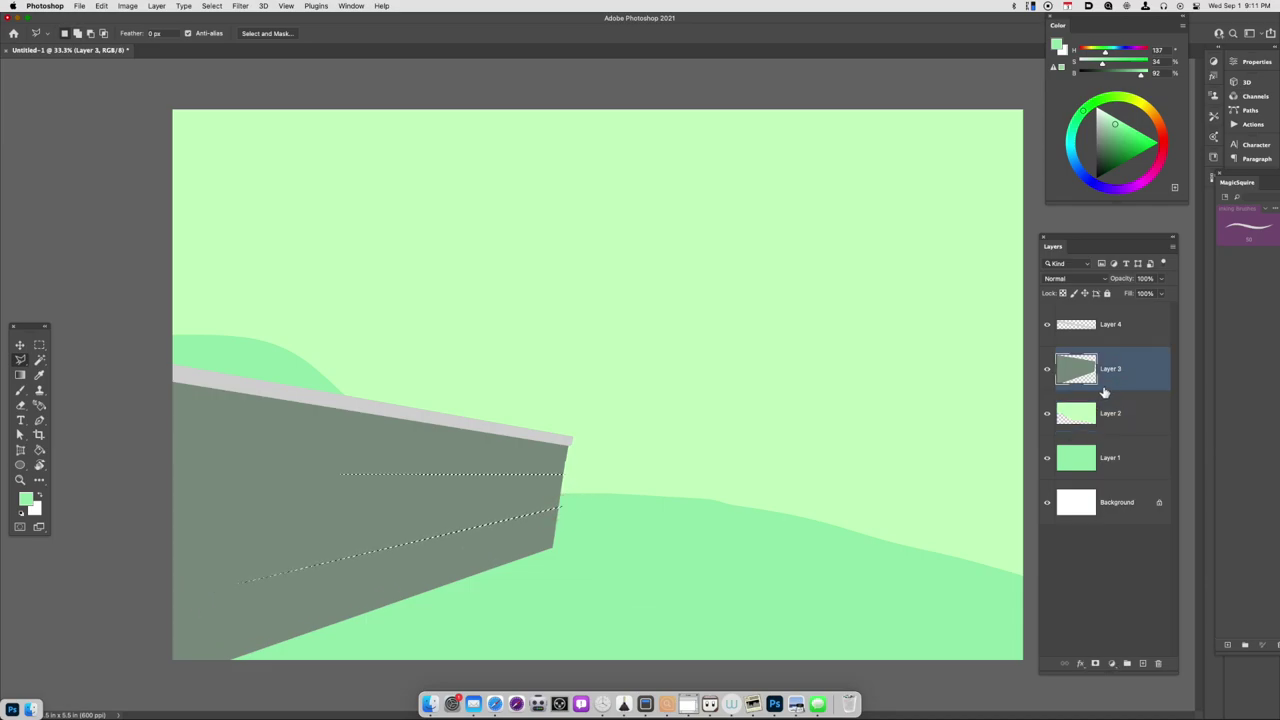
key("super+j")
key("super+u")
left_click_drag(1068, 520, 1060, 521)
left_click(1183, 422)
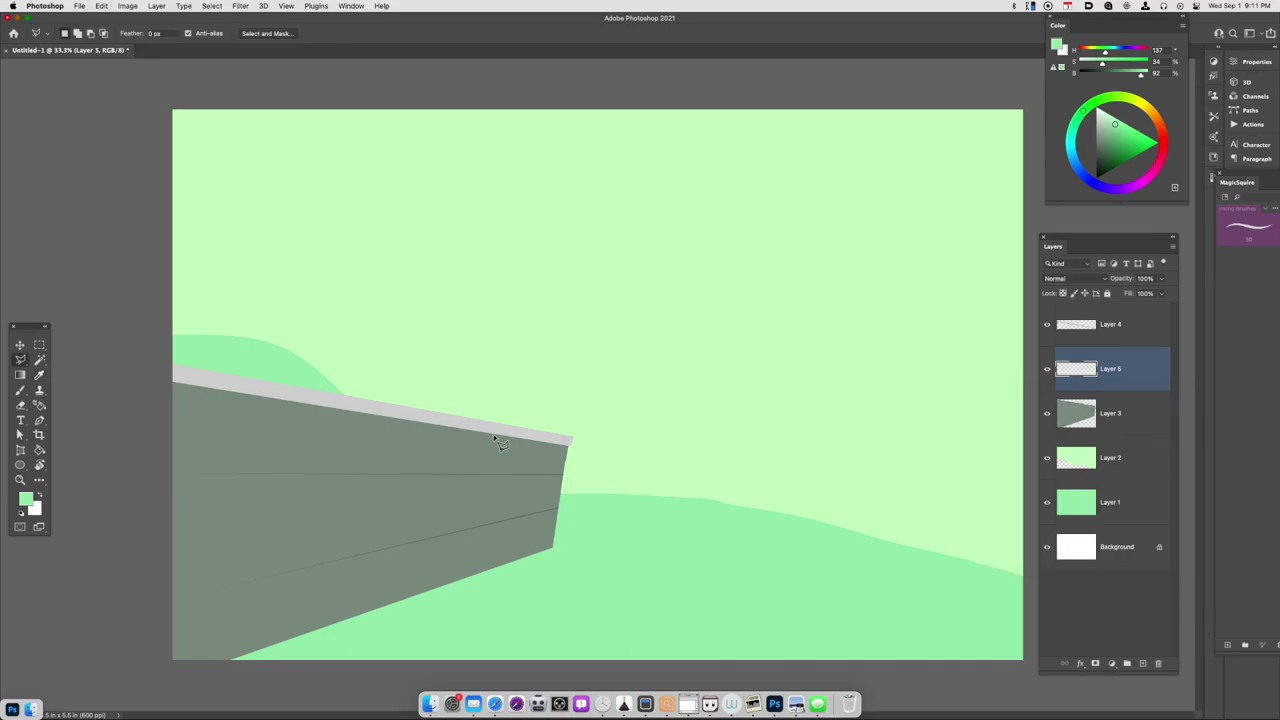
key("super+d")
- Choose the Shader brush and clear the seam lines from Layer 5
key("b")
left_click(46, 35)
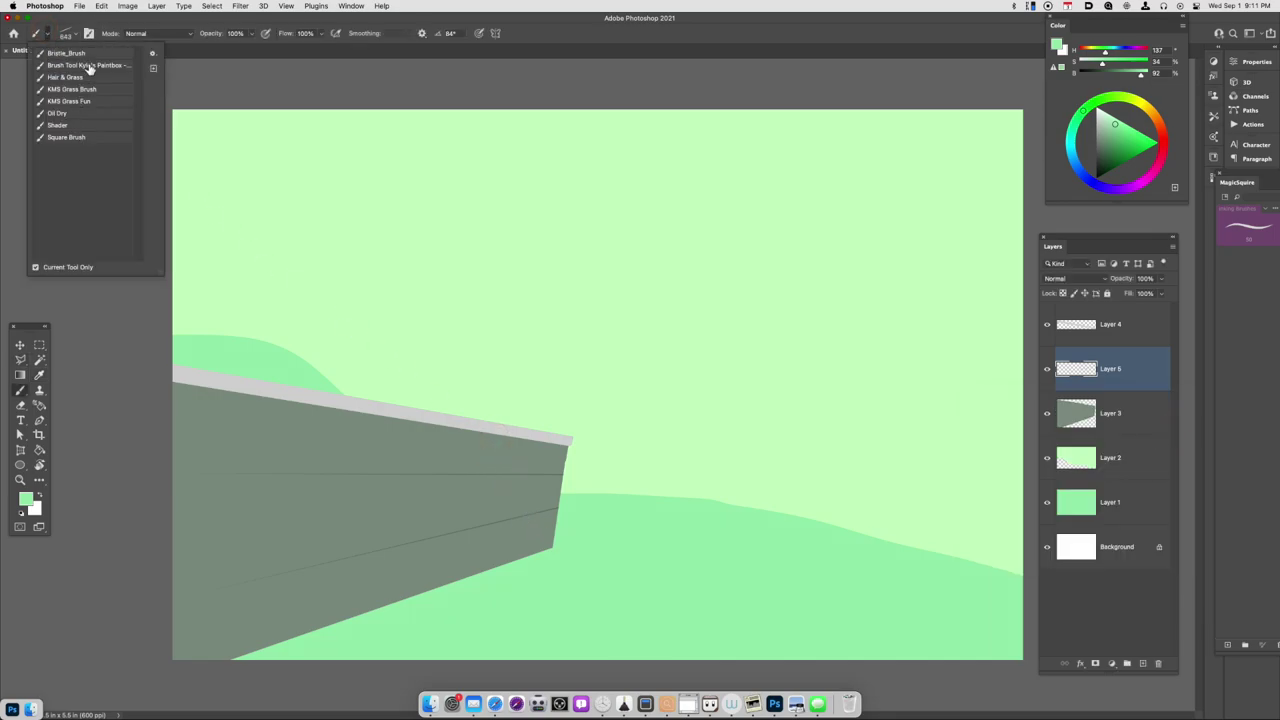
left_click(88, 125)
left_click(503, 490)
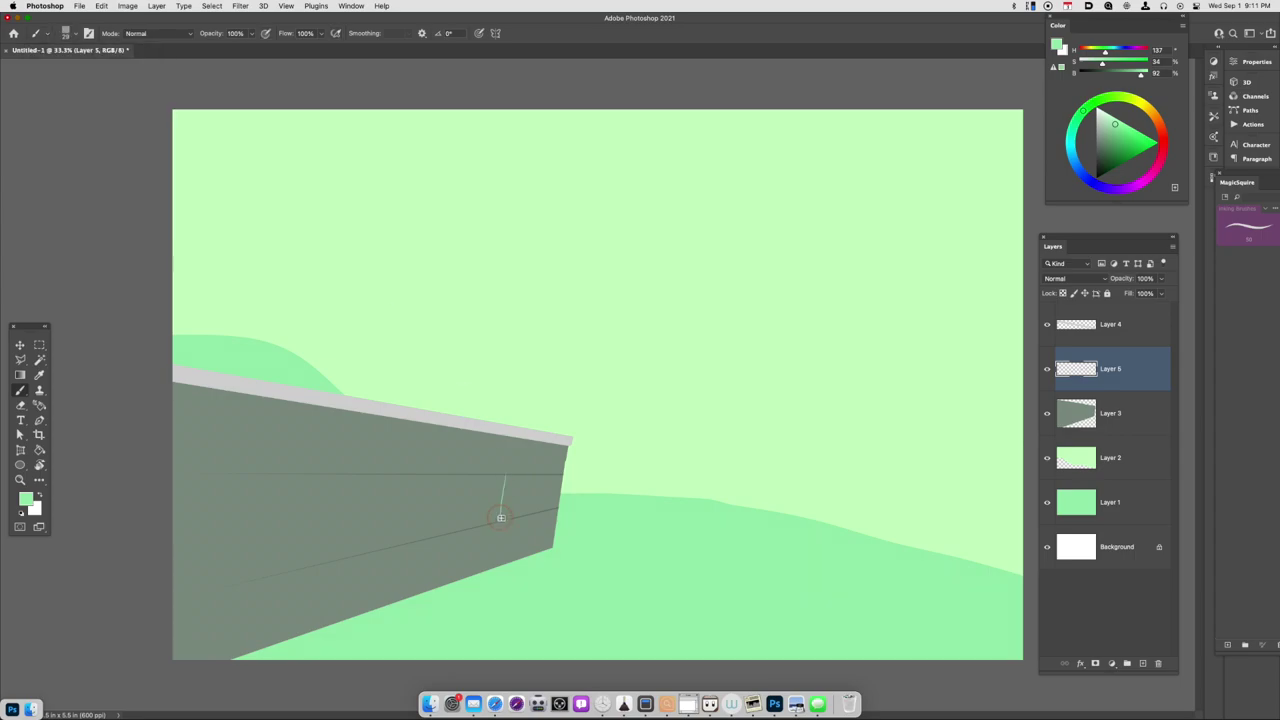
key("super+z")
key("super+x")
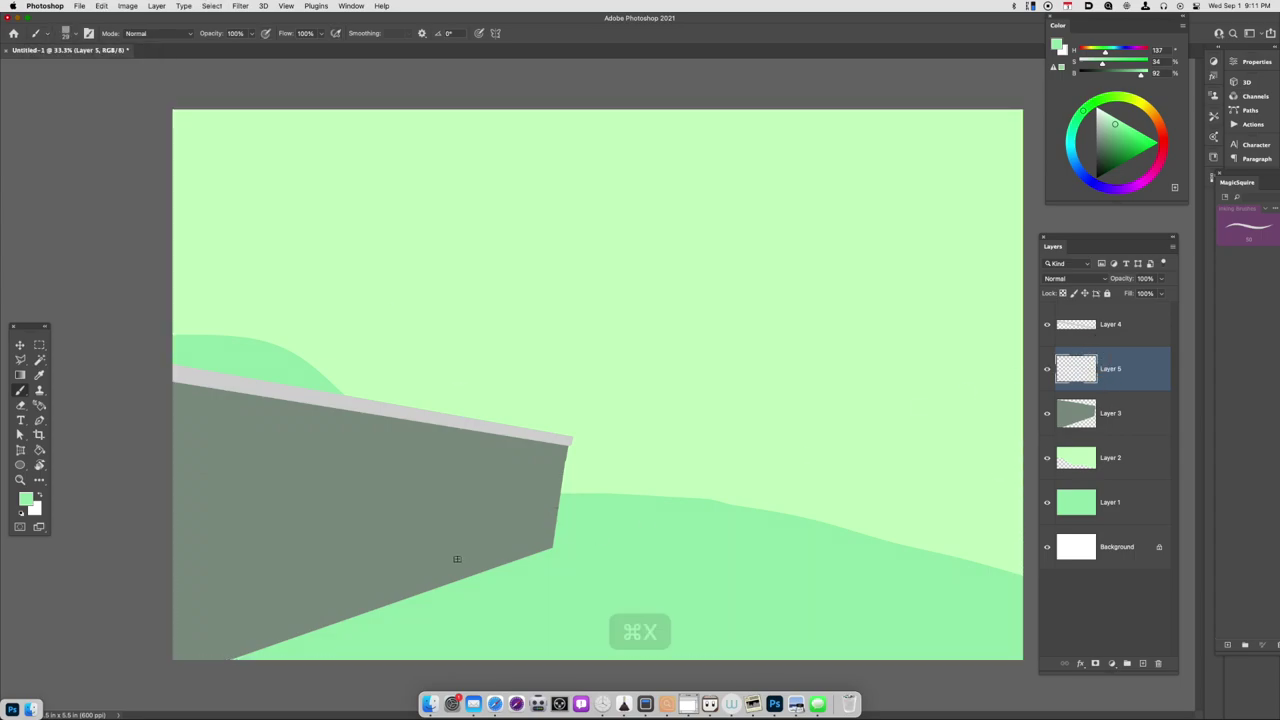
- Paint thin dark grey horizontal and vertical joint lines on Layer 5 to divide the wall into stone blocks
key("d")
left_click_drag(528, 448, 527, 468)
key("super+z")
mouse_move(460, 432)
left_mouse_down()
mouse_move(459, 481)
mouse_move(464, 471)
mouse_move(489, 536)
mouse_move(479, 566)
mouse_move(413, 547)
mouse_move(374, 561)
left_mouse_up()
key("super+z")
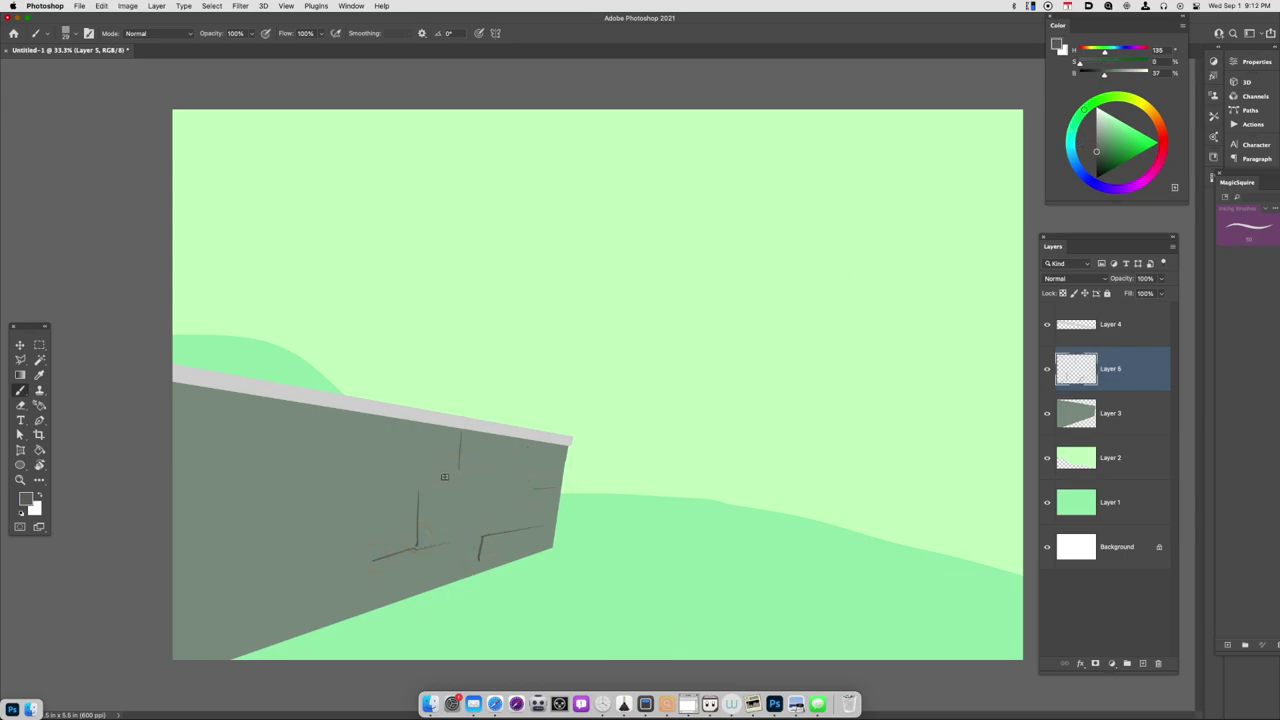
left_click_drag(368, 497, 272, 504)
key("super+z")
left_click_drag(381, 479, 245, 479)
mouse_move(322, 420)
left_mouse_down()
mouse_move(322, 477)
mouse_move(250, 571)
mouse_move(318, 577)
left_mouse_up()
left_click_drag(318, 579, 317, 622)
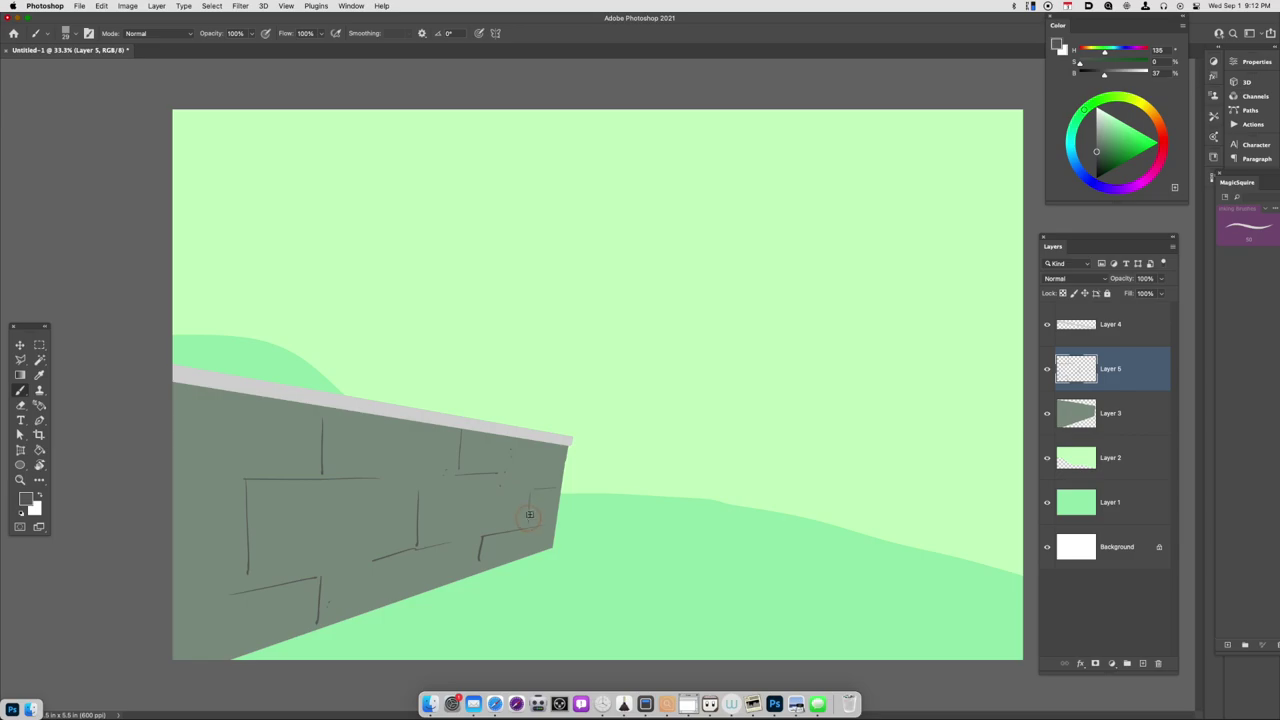
- Select thin edges along the upper joints, copy them from the wall on Layer 3 and lighten the copy by about +34
left_click(1076, 415)
key("l")
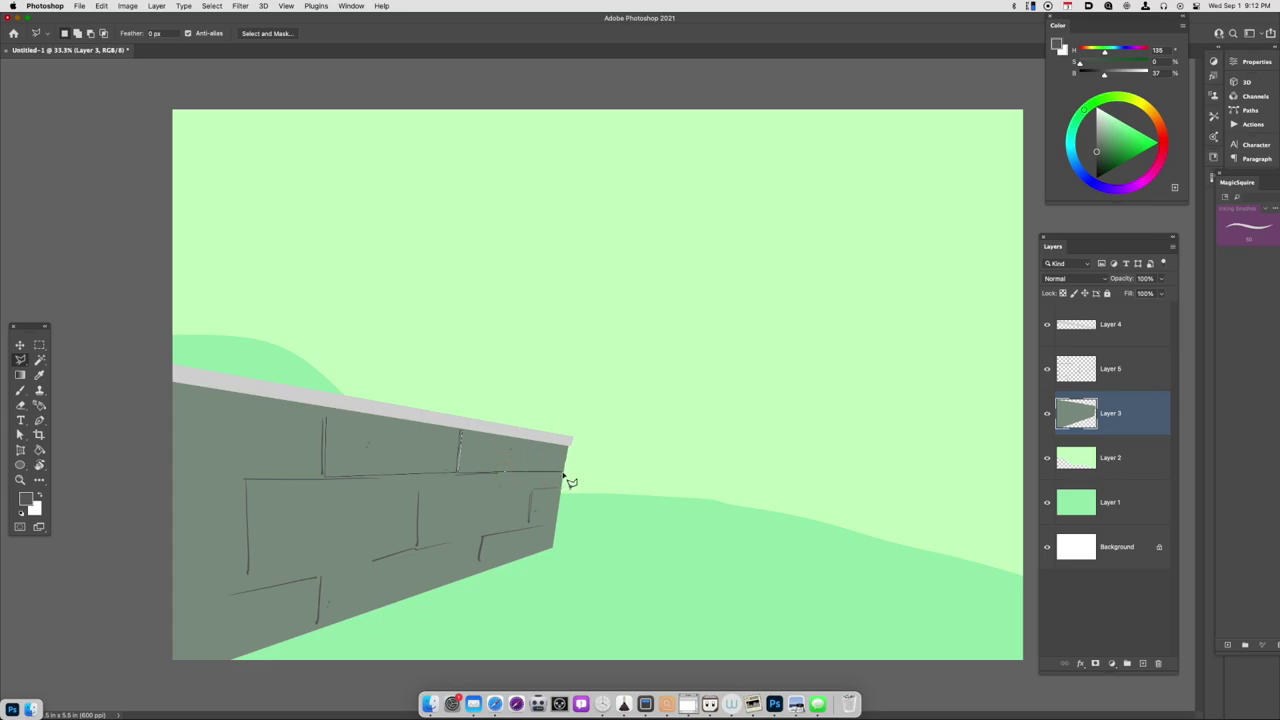
mouse_move(571, 483)
left_mouse_down()
mouse_move(318, 491)
mouse_move(172, 480)
mouse_move(330, 480)
left_mouse_up()
key("super+j")
key("super+u")
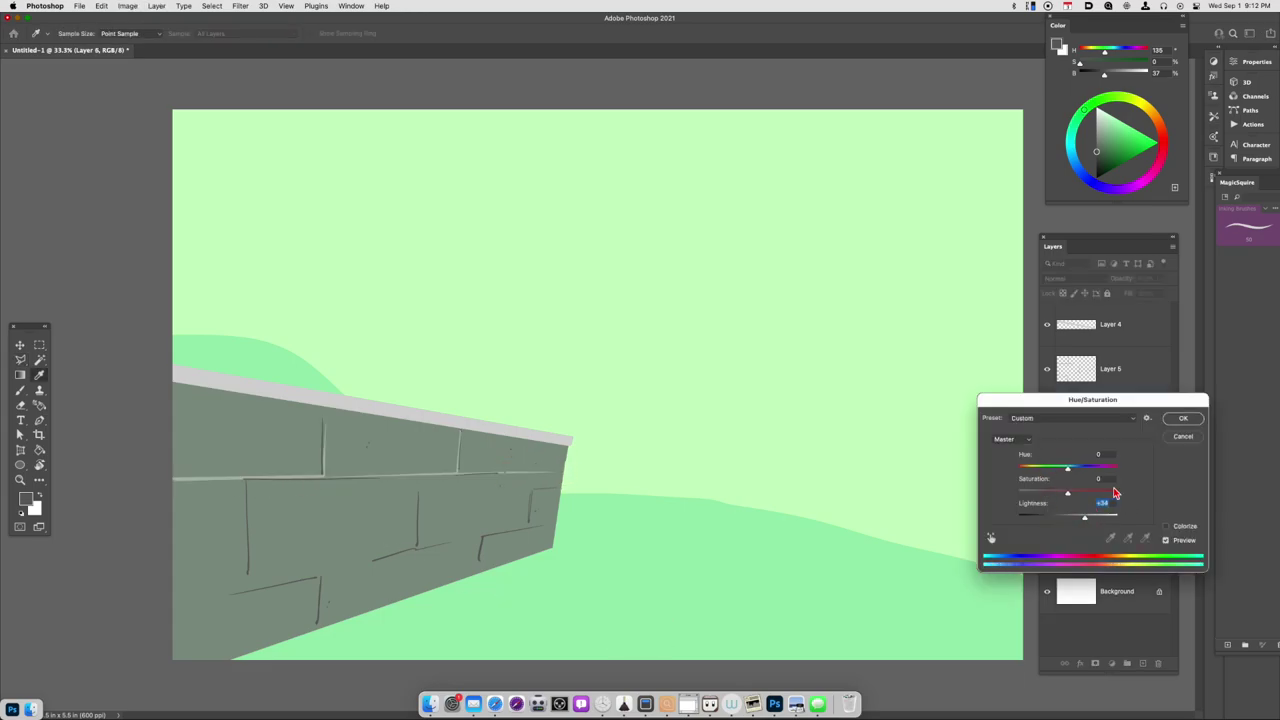
left_click(1182, 425)
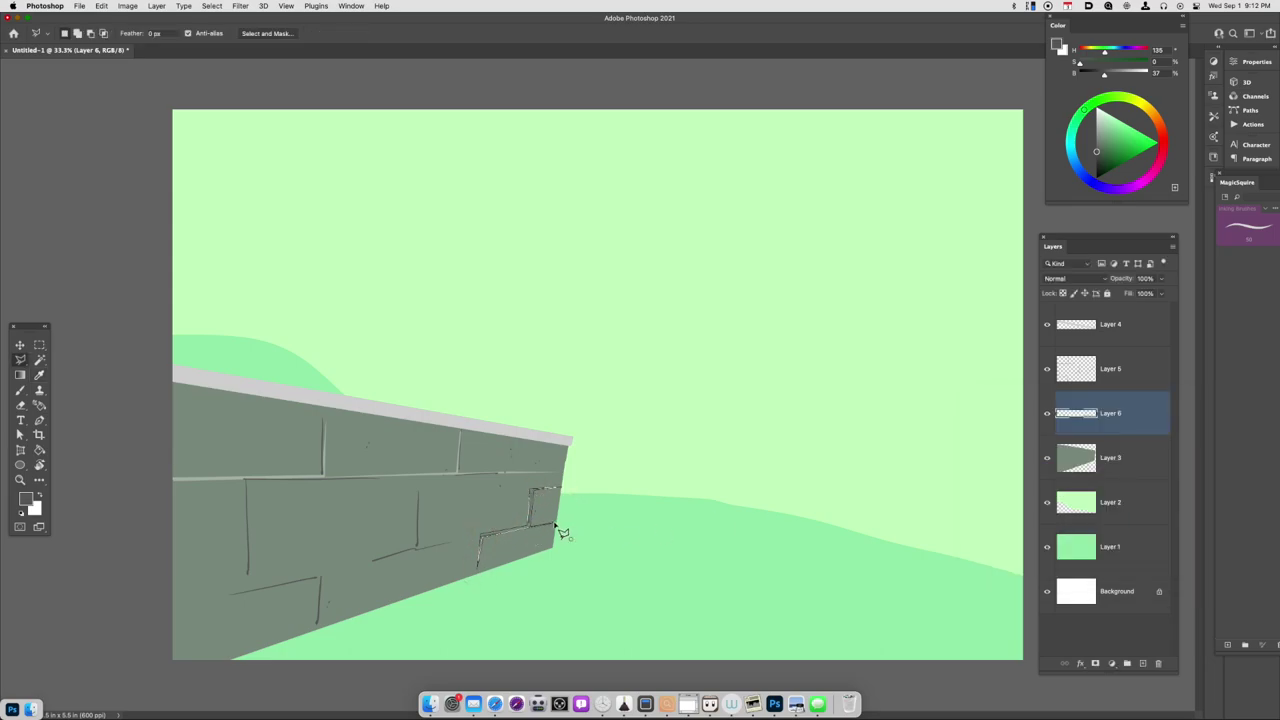
- Copy the thin selection along the joints near the wall's far end to a new layer and lighten it as a highlight
key("super+j")
key("super+u")
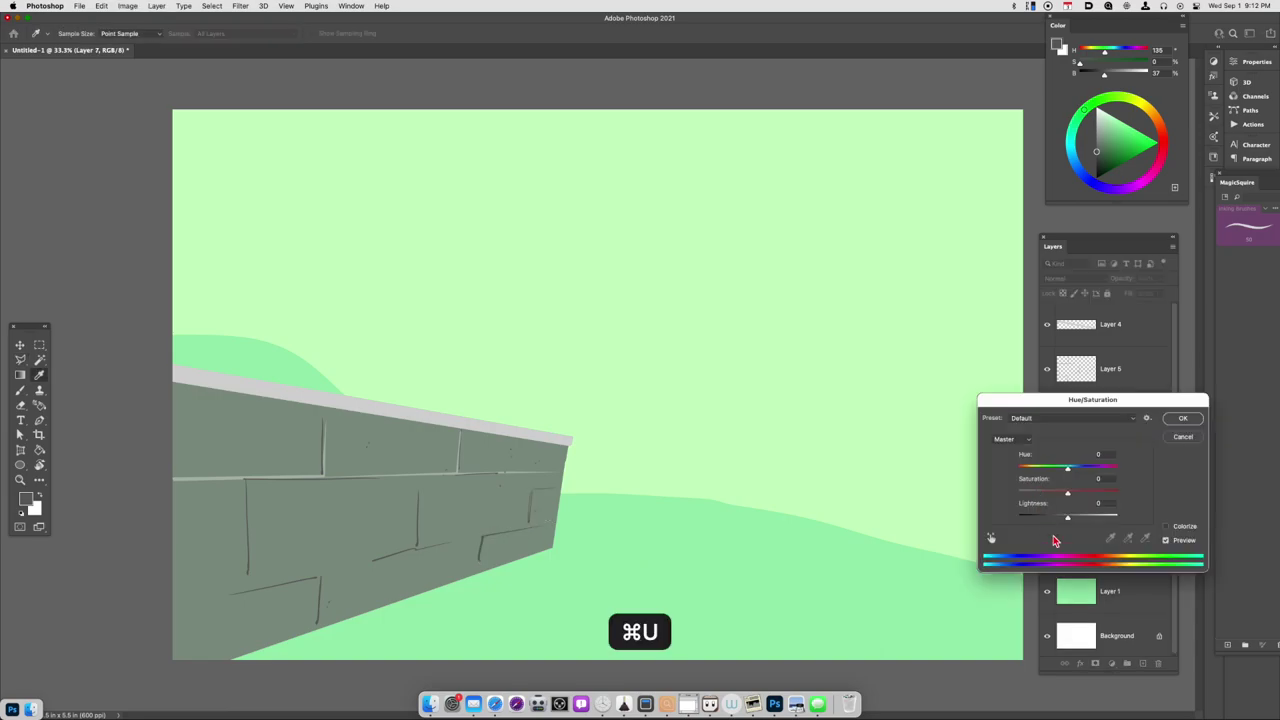
left_click_drag(1067, 517, 1092, 517)
left_click(1182, 418)
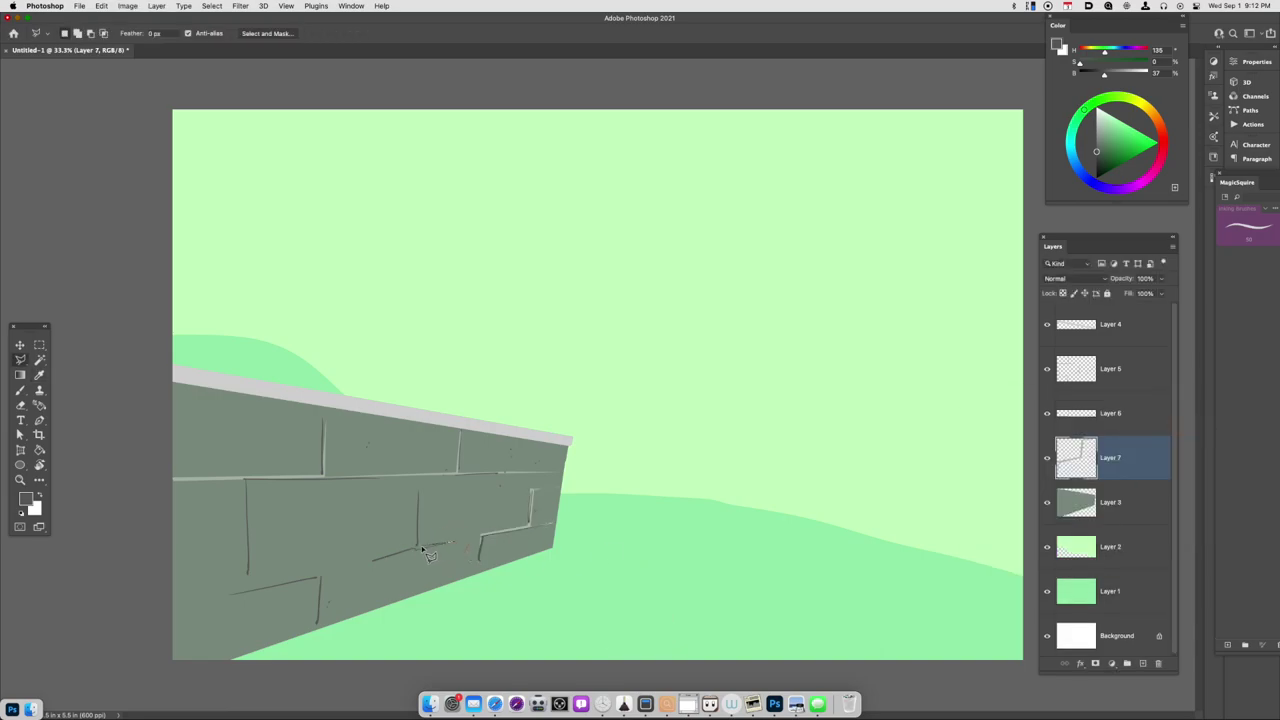
- Outline thin edges along the lower slanting joint, copy them from the wall on Layer 3 and lighten the copy
left_click(168, 606)
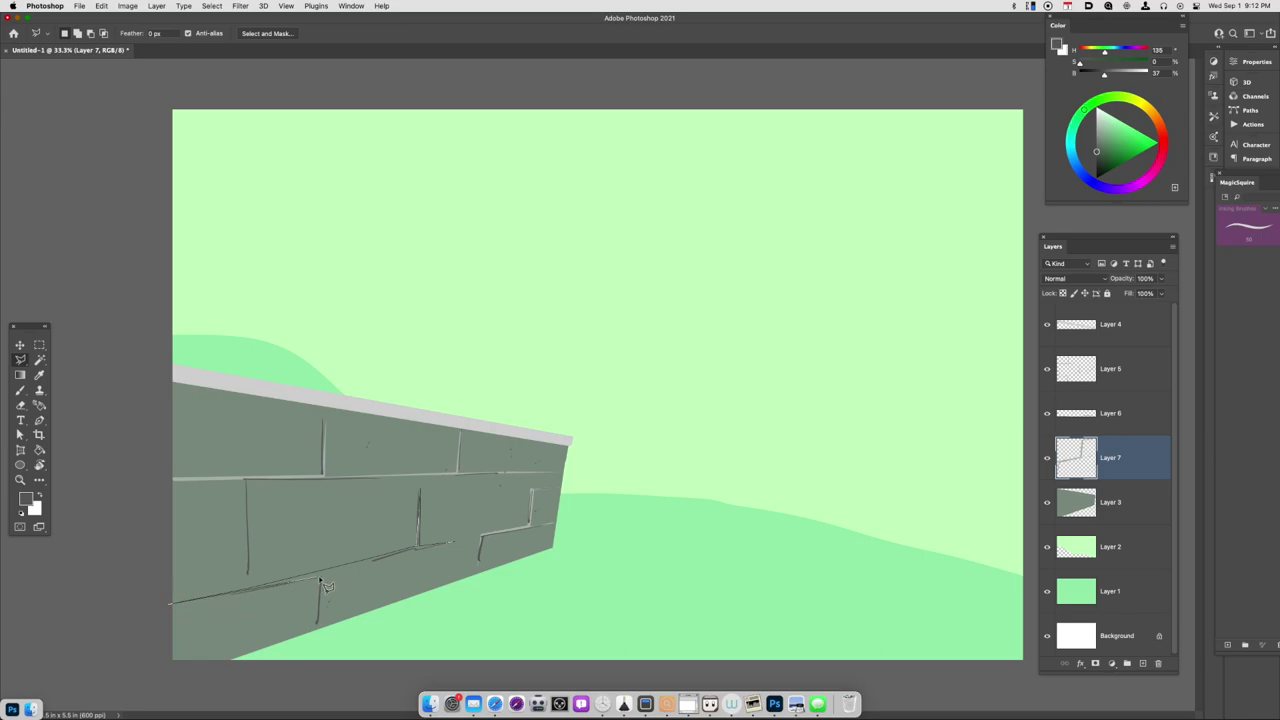
double_click(429, 554)
key("Escape")
left_click(1067, 516)
key("super+j")
key("super+u")
left_click_drag(1067, 517, 1081, 521)
key("Return")
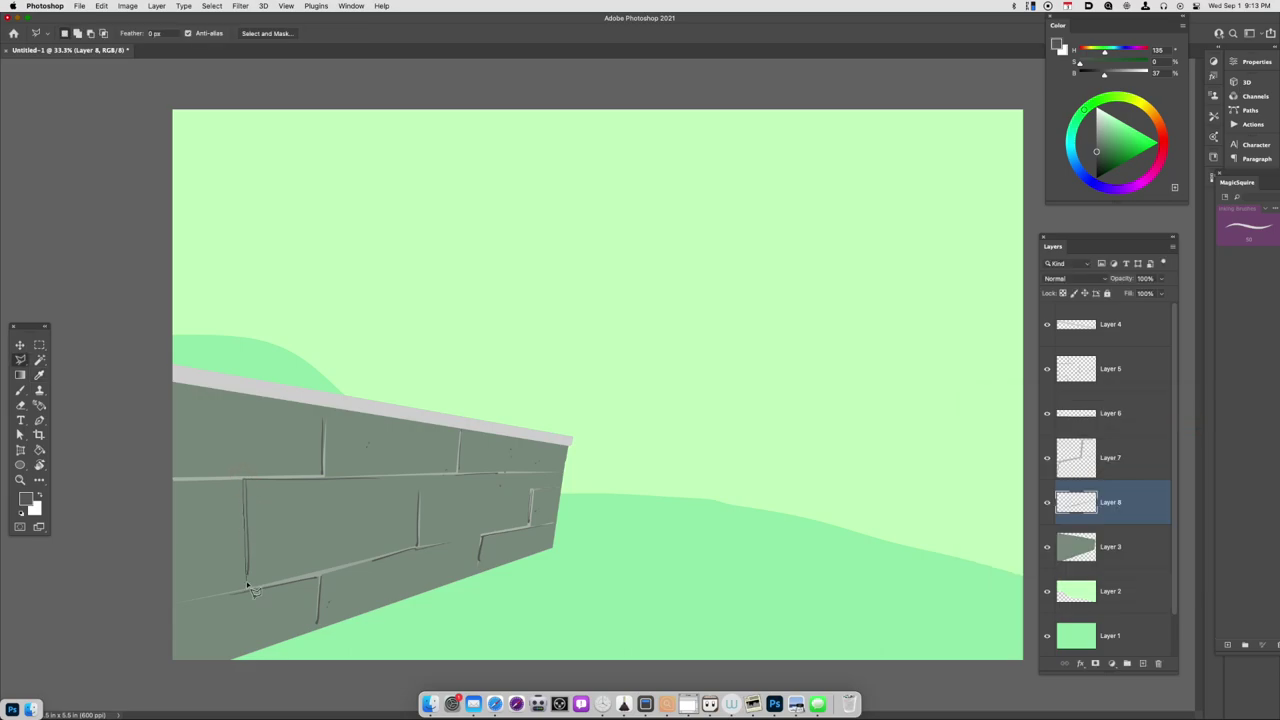
- Copy a thin strip along the leftmost vertical joint from the wall to a new layer and set its lightness to +31
key("Return")
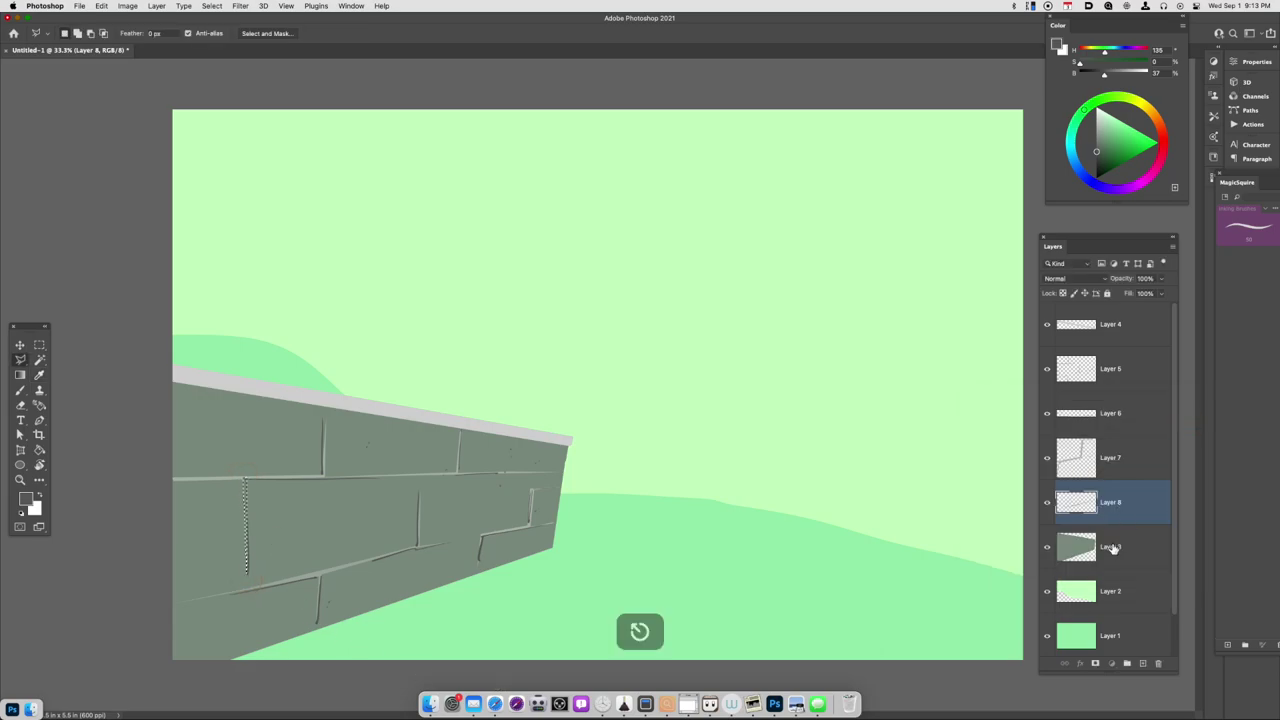
key("super+j")
key("super+u")
left_click_drag(1067, 517, 1086, 522)
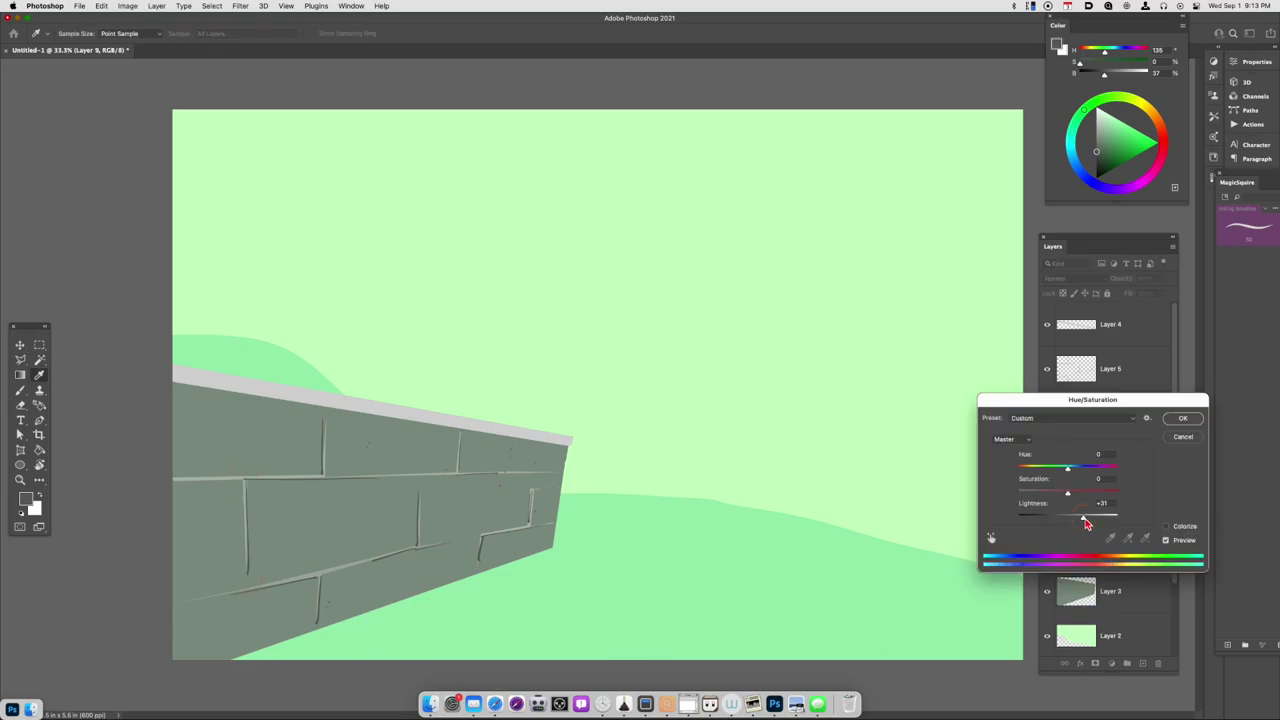
left_click(1192, 422)
- Sample the ledge's grey and darken it to 54% brightness as the brush colour
key("i")
left_click(513, 432)
mouse_move(1112, 136)
left_mouse_down()
mouse_move(1070, 156)
mouse_move(1060, 137)
left_mouse_up()
key("b")
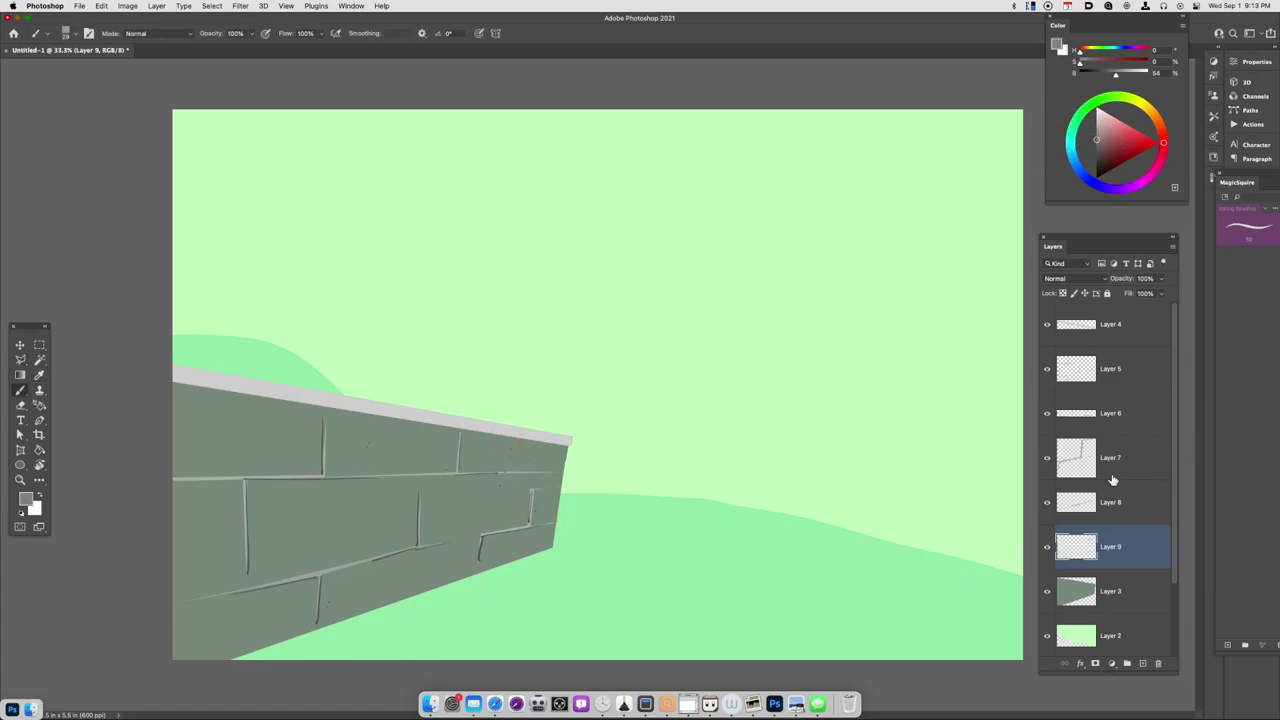
- Paint short joint marks across the ledge on a new layer and place that layer above all the others
left_click(1111, 497)
key("super+alt+shift+n")
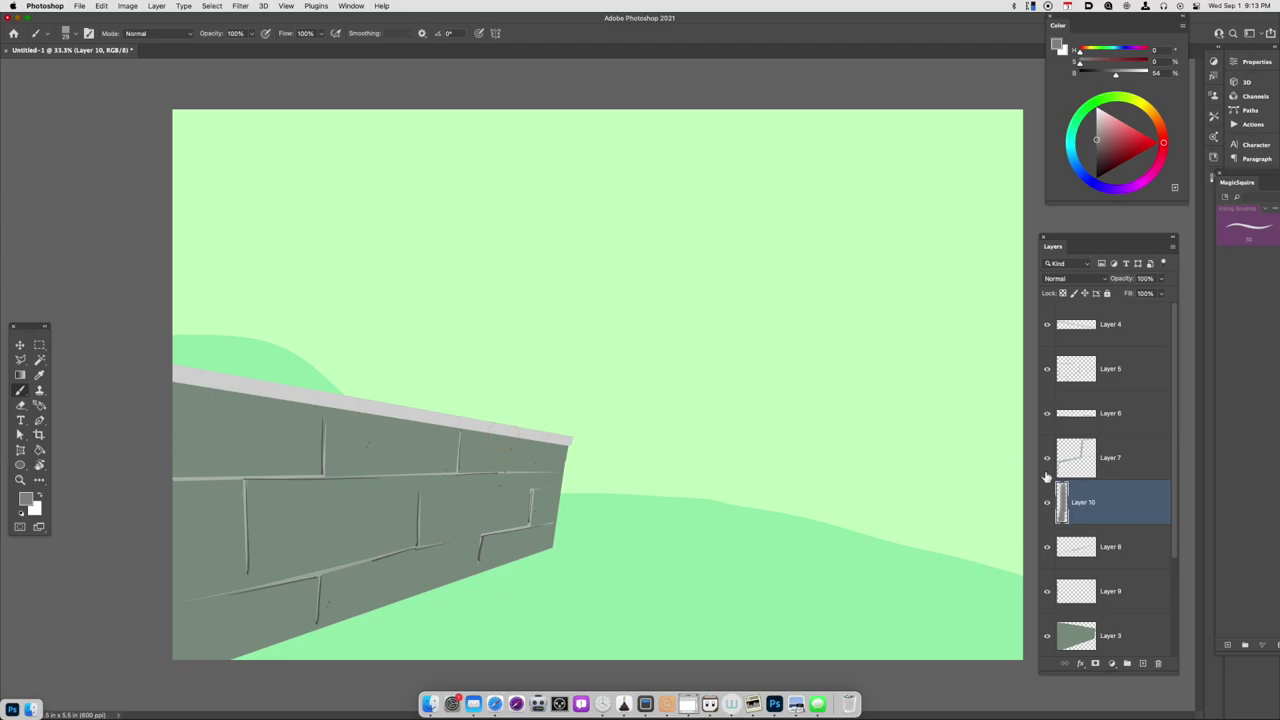
left_click_drag(1074, 481, 1123, 340)
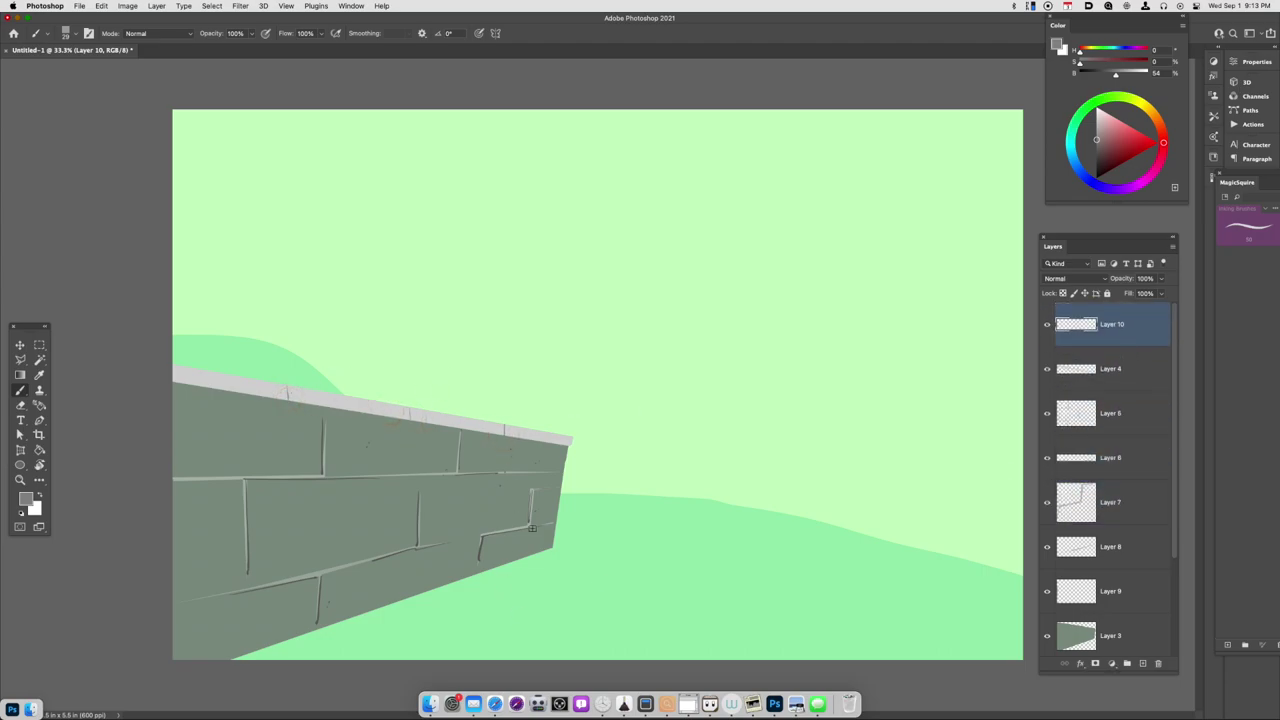
- Add a layer above all the others and outline a distant hill behind the right side of the green hill with Layer 2 active
key("super+minus")
key("super+alt+shift+n")
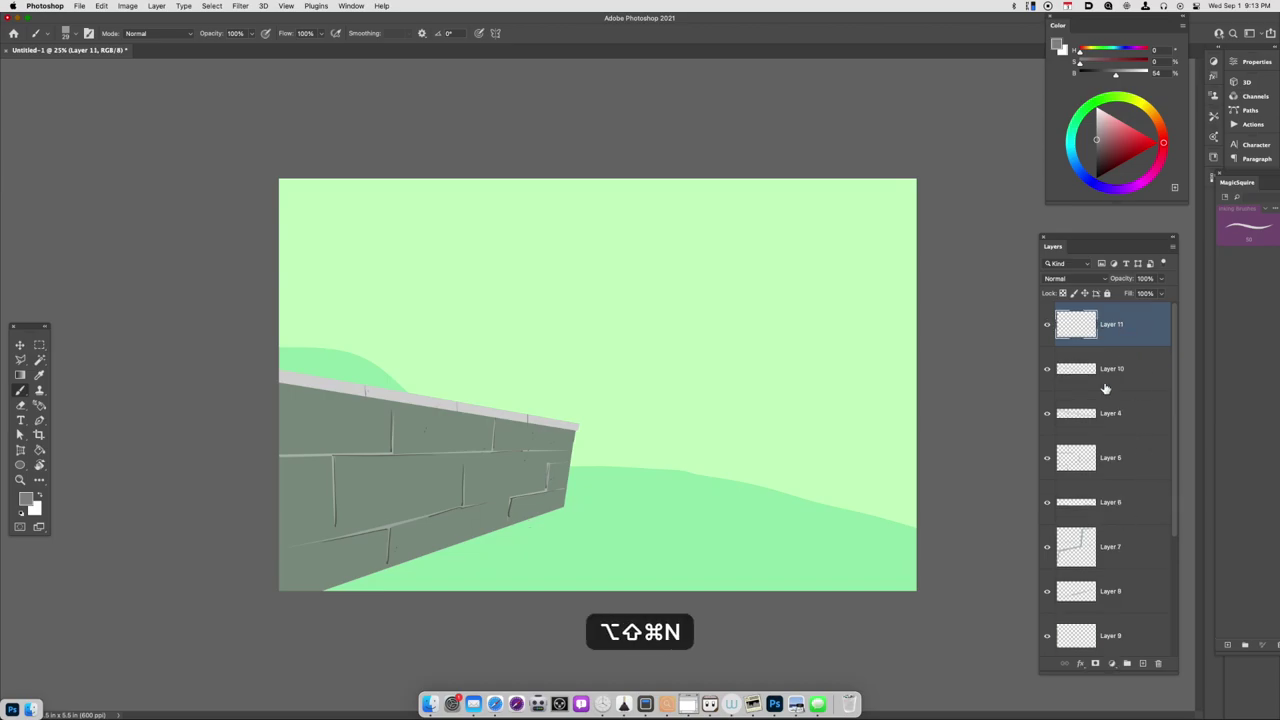
scroll(1174, 588, "down", 4)
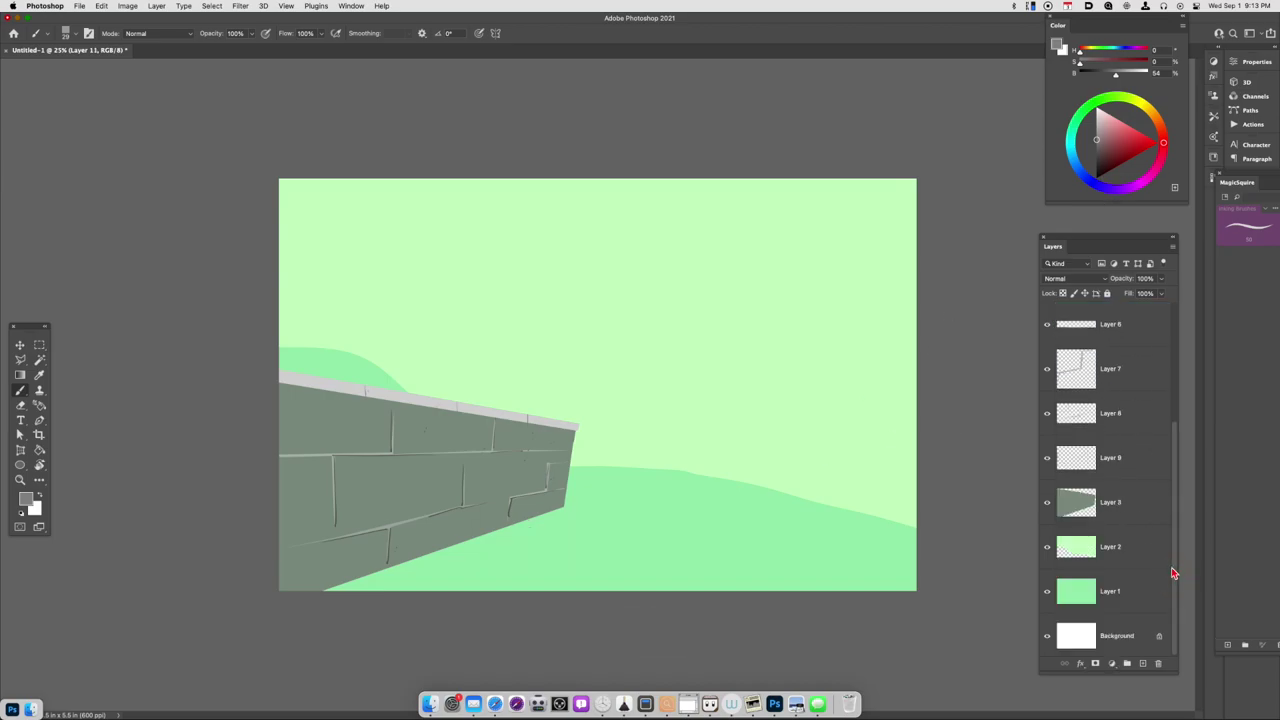
left_click(1160, 586)
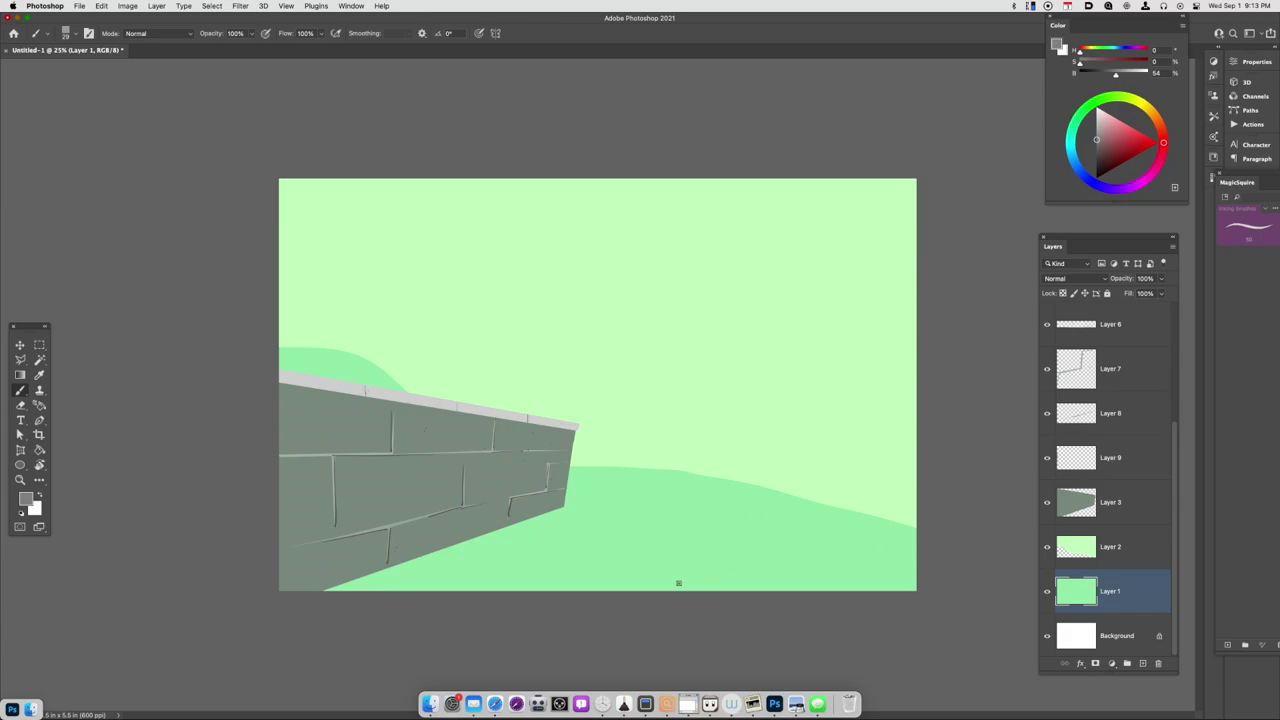
left_click(1128, 555)
key("l")
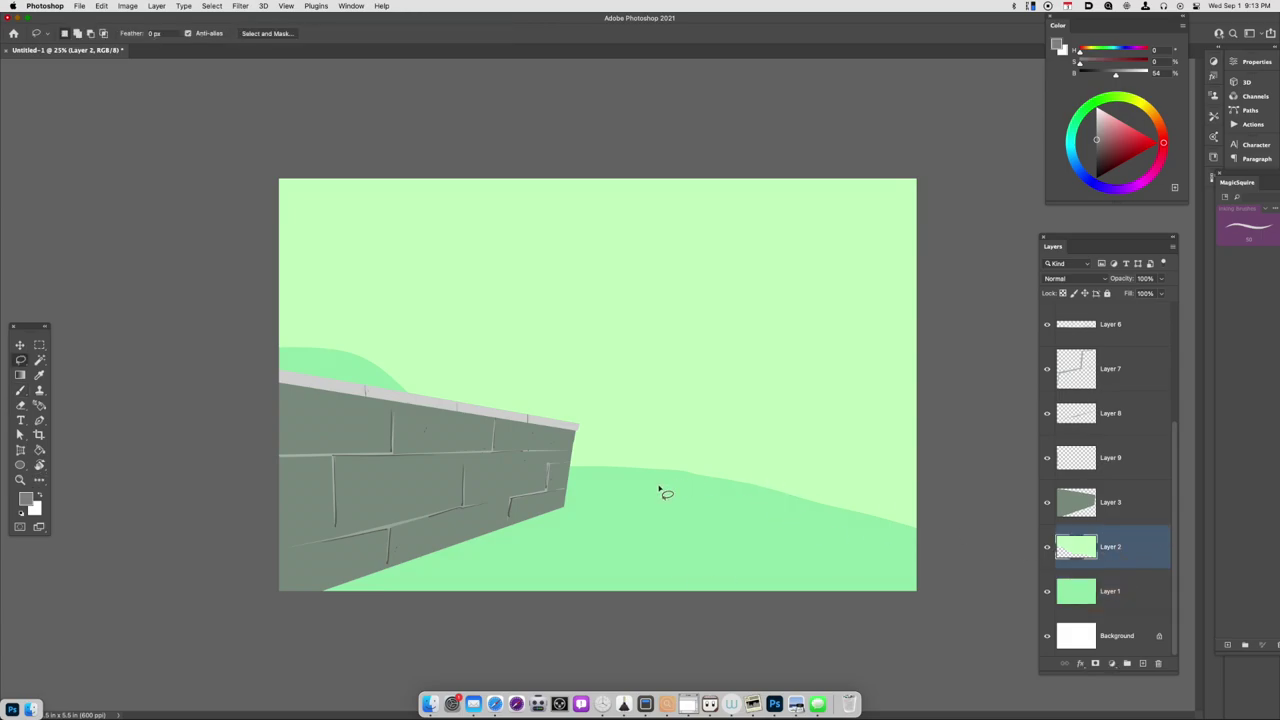
left_click_drag(645, 491, 971, 605)
- Copy the outlined hill from Layer 2 to a new layer and adjust its hue and lightness to a pale mint green
key("super+j")
key("super+u")
left_click_drag(1068, 519, 1076, 494)
left_click_drag(1067, 467, 1082, 472)
left_click(1188, 421)
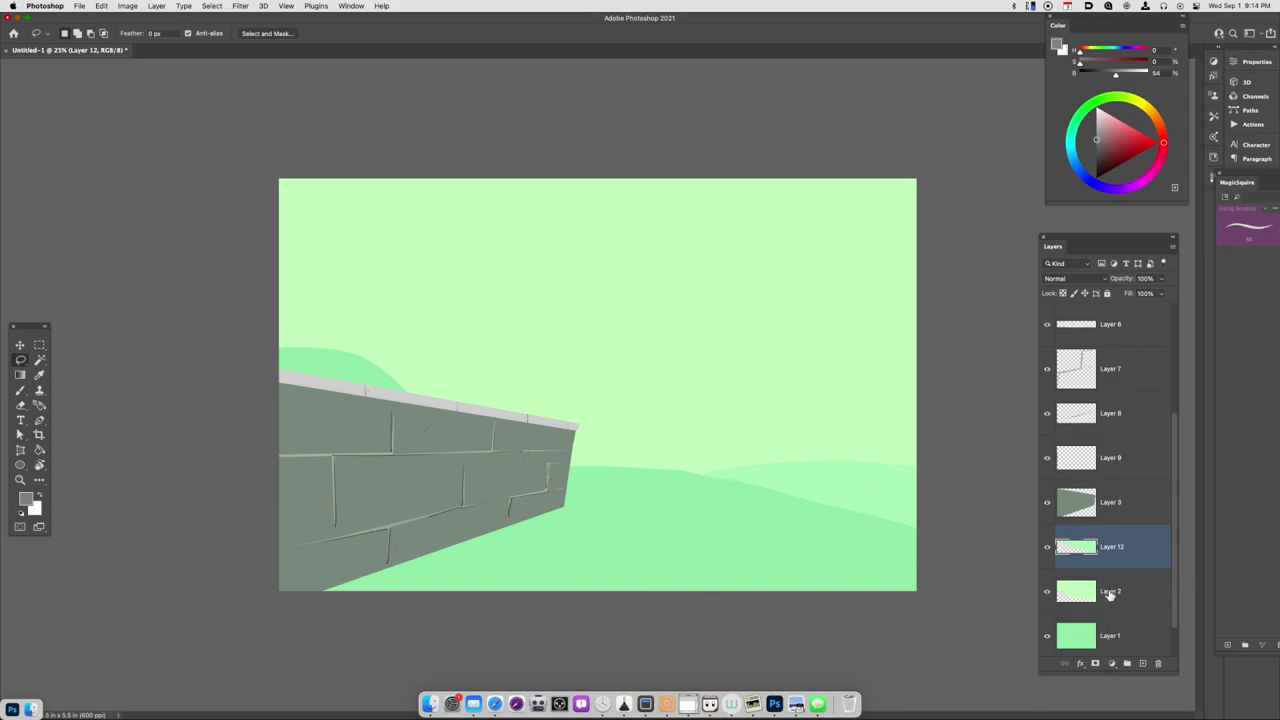
- Copy a row of pointed trees from Layer 2 to a new layer, set its lightness to -10 and lower it behind the distant hill
left_click(1109, 594)
mouse_move(698, 425)
left_mouse_down()
mouse_move(718, 480)
mouse_move(781, 468)
mouse_move(807, 410)
mouse_move(817, 463)
mouse_move(827, 402)
mouse_move(840, 462)
mouse_move(816, 467)
mouse_move(836, 460)
mouse_move(834, 436)
mouse_move(844, 466)
mouse_move(876, 411)
mouse_move(879, 466)
mouse_move(863, 446)
mouse_move(891, 467)
mouse_move(899, 431)
mouse_move(910, 470)
left_mouse_up()
key("super+j")
key("super+u")
left_click_drag(1068, 517, 1064, 518)
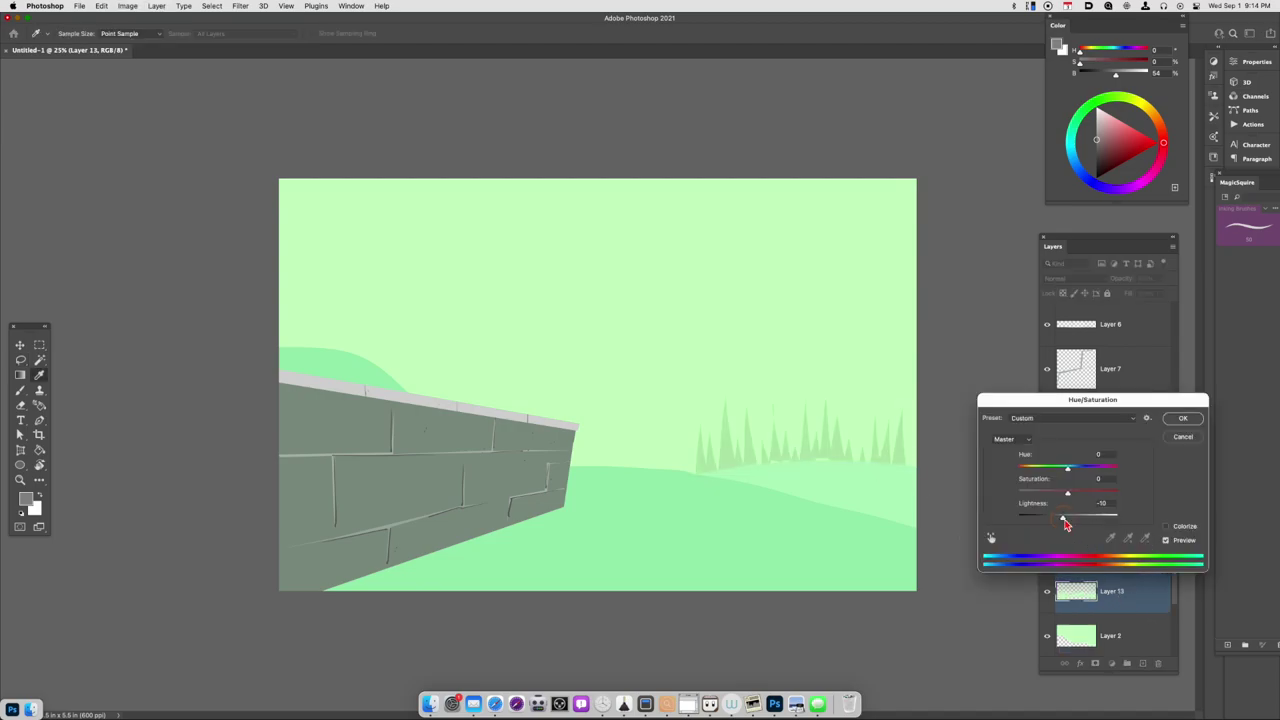
left_click(1181, 421)
key("v")
key("shift+Down")
key("l")
key("super+x")
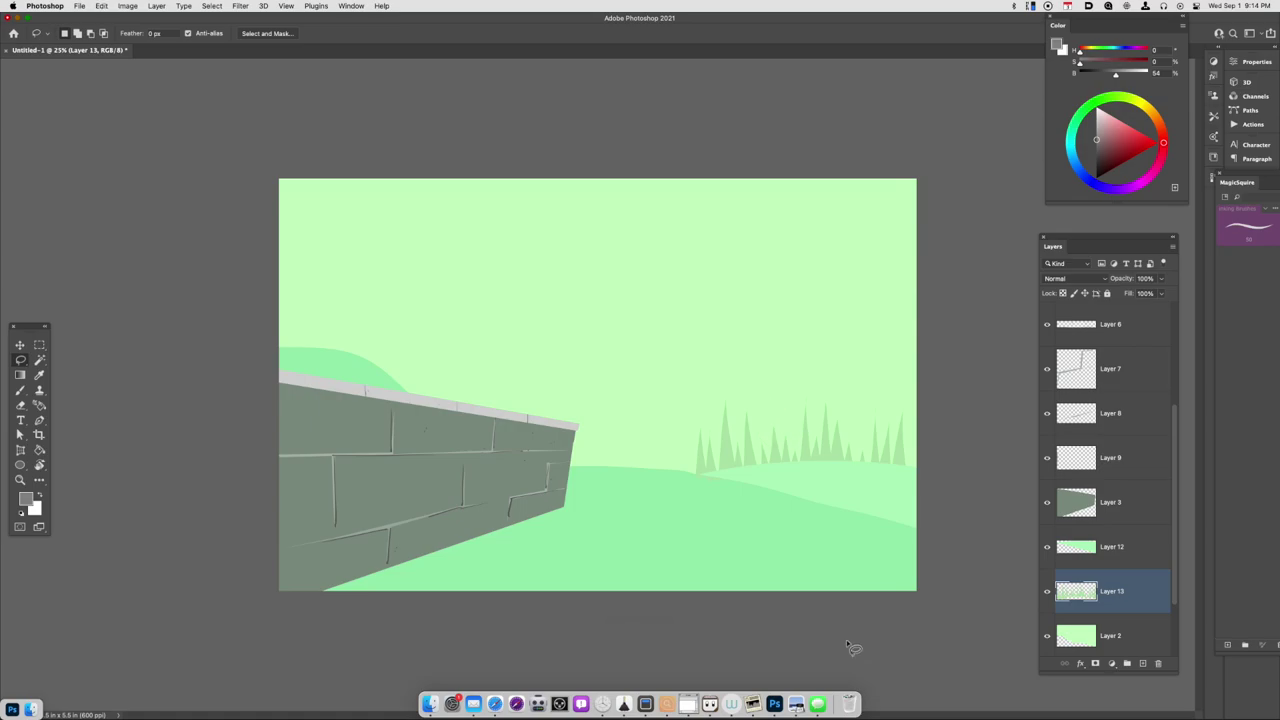
- Outline a second row of pointed trees between the first ones, copy it from Layer 2 to a new layer and darken it more strongly
key("b")
key("alt+bracketleft")
key("l")
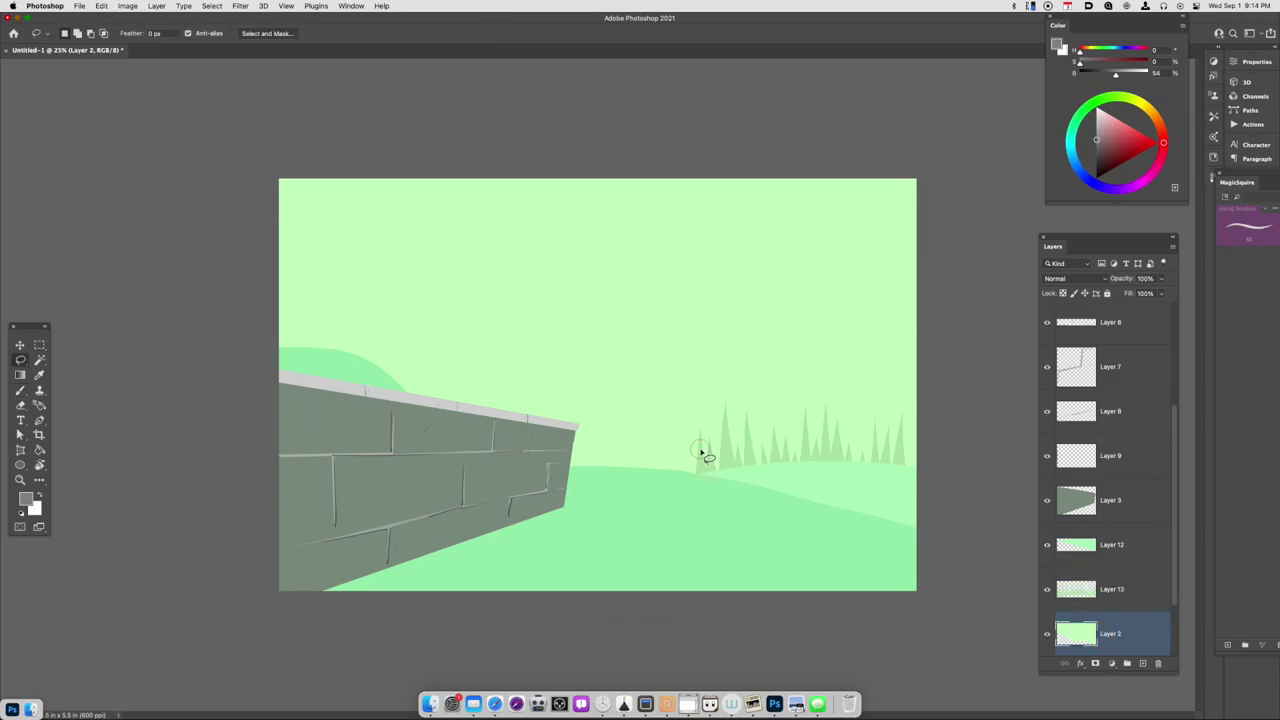
mouse_move(689, 469)
left_mouse_down()
mouse_move(713, 448)
mouse_move(732, 460)
mouse_move(736, 421)
mouse_move(750, 457)
mouse_move(757, 437)
mouse_move(774, 457)
mouse_move(779, 442)
mouse_move(787, 460)
mouse_move(818, 463)
mouse_move(851, 461)
mouse_move(862, 443)
mouse_move(877, 463)
mouse_move(681, 486)
left_mouse_up()
key("super+u")
mouse_move(1068, 516)
left_mouse_down()
mouse_move(1096, 521)
mouse_move(1059, 524)
left_mouse_up()
left_click(1184, 419)
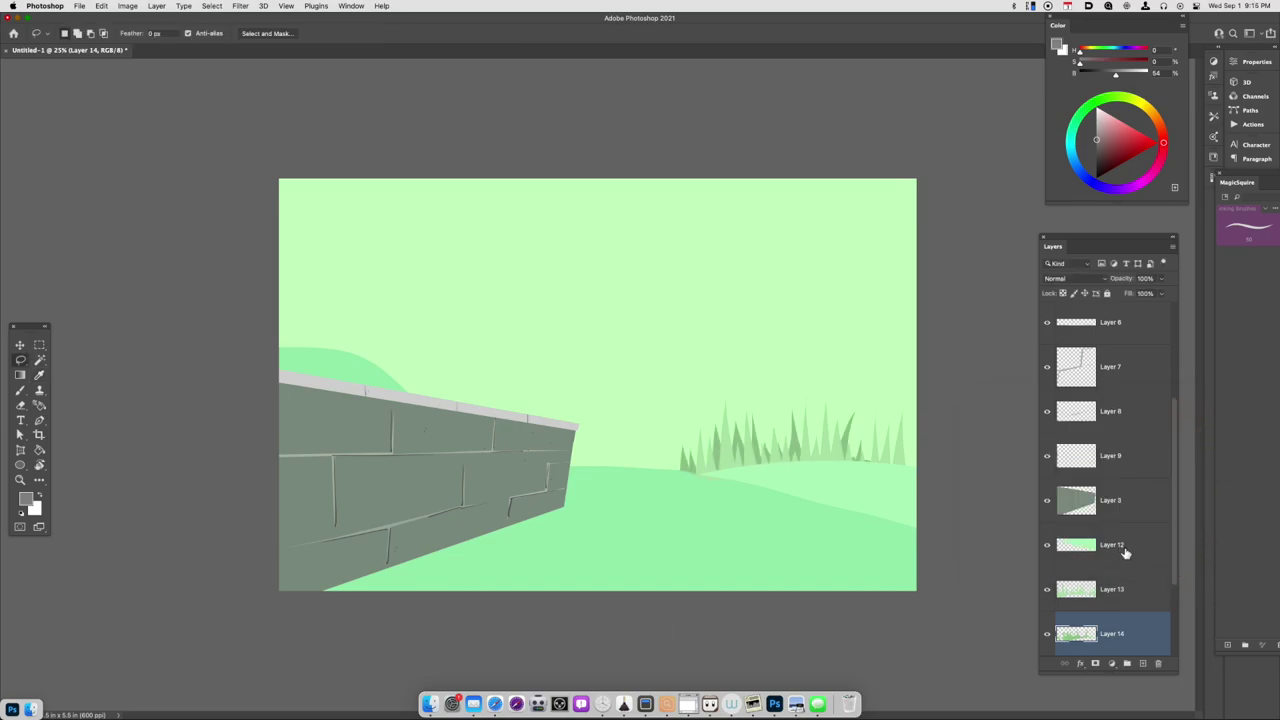
- Outline a forked path across the front hill, with one branch widening toward the foreground and one running behind the wall
key("super+minus")
key("super+equal")
scroll(1160, 440, "up", 3)
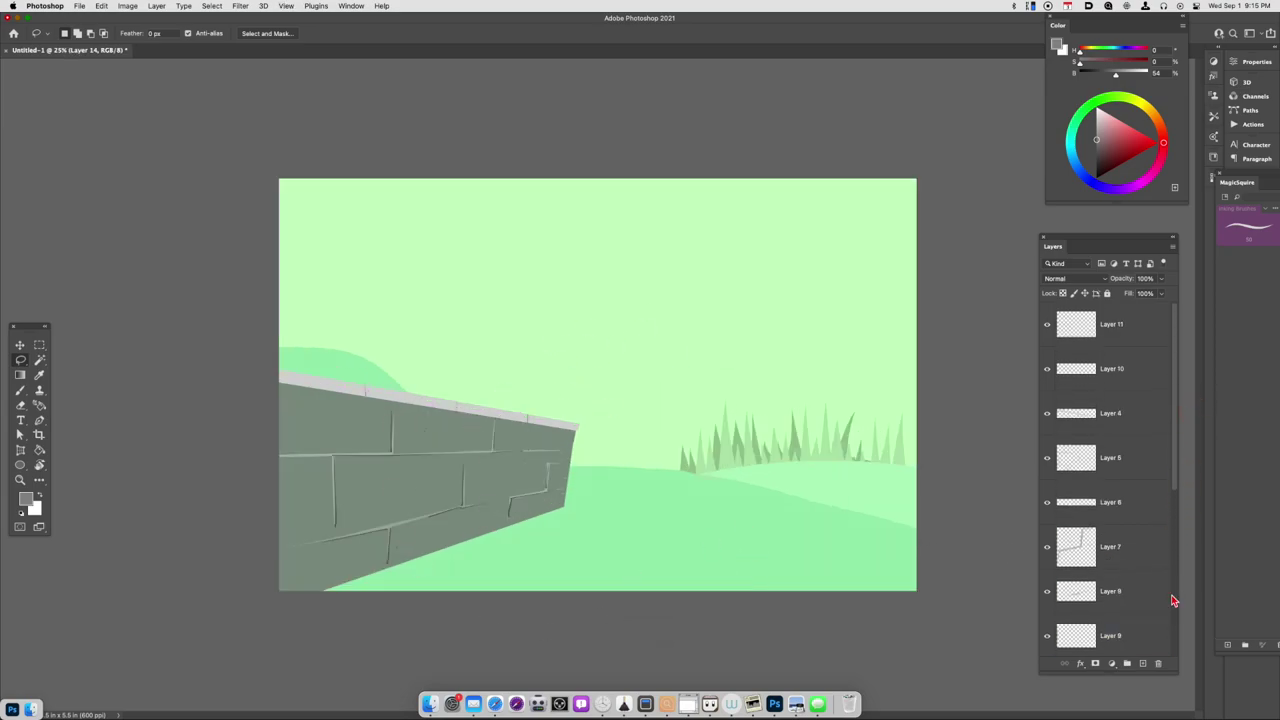
scroll(1175, 601, "down", 5)
left_click(1125, 548)
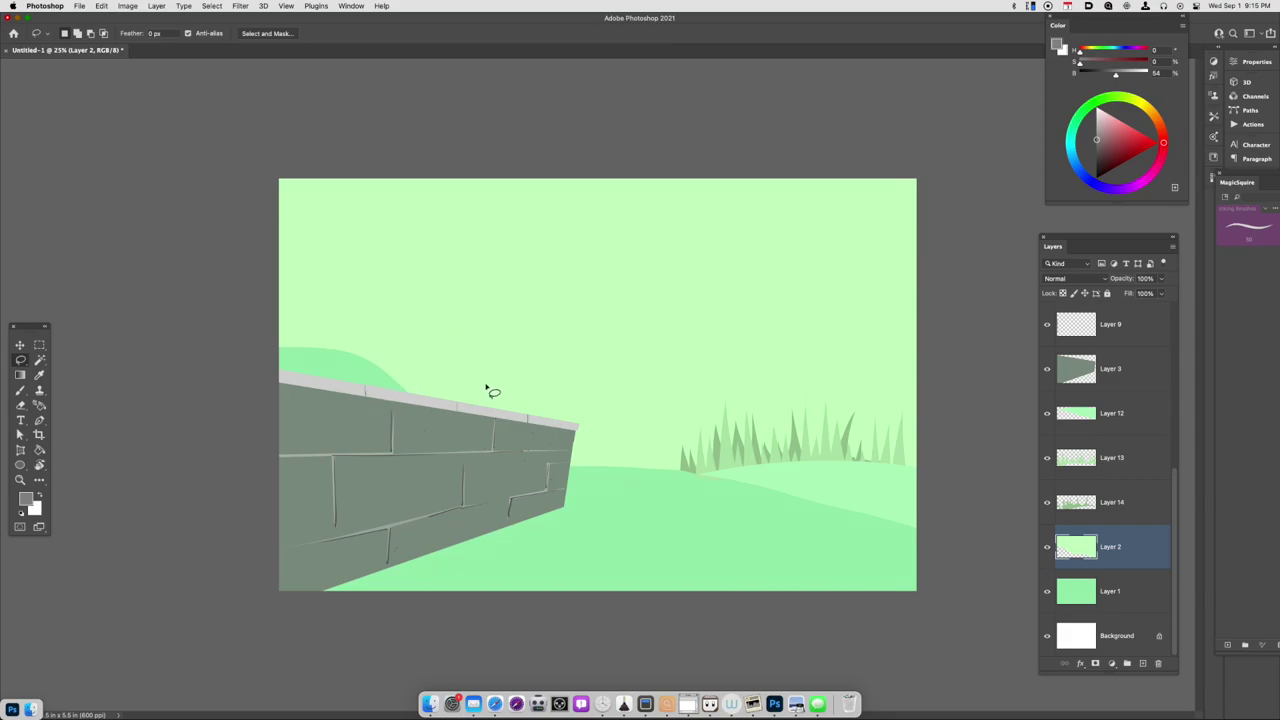
mouse_move(788, 496)
left_mouse_down()
mouse_move(889, 459)
mouse_move(794, 491)
left_mouse_up()
key("super+d")
mouse_move(554, 491)
left_mouse_down()
mouse_move(795, 499)
mouse_move(469, 635)
mouse_move(448, 631)
mouse_move(749, 497)
mouse_move(552, 493)
left_mouse_up()
mouse_move(631, 538)
left_mouse_down()
mouse_move(766, 494)
mouse_move(434, 523)
left_mouse_up()
- Copy the path outline from Layer 1 to a new layer and set its lightness to +40
left_click(1118, 591)
key("super+j")
key("super+u")
left_click_drag(1067, 516, 1090, 520)
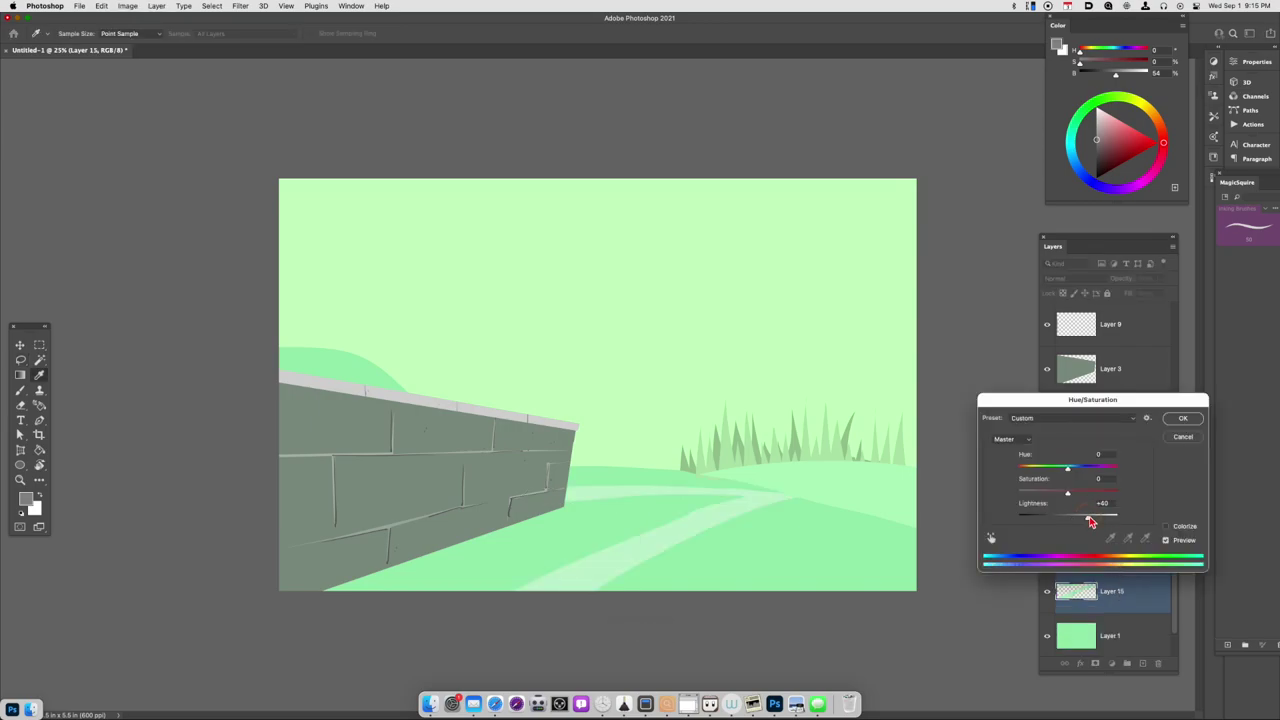
key("Return")
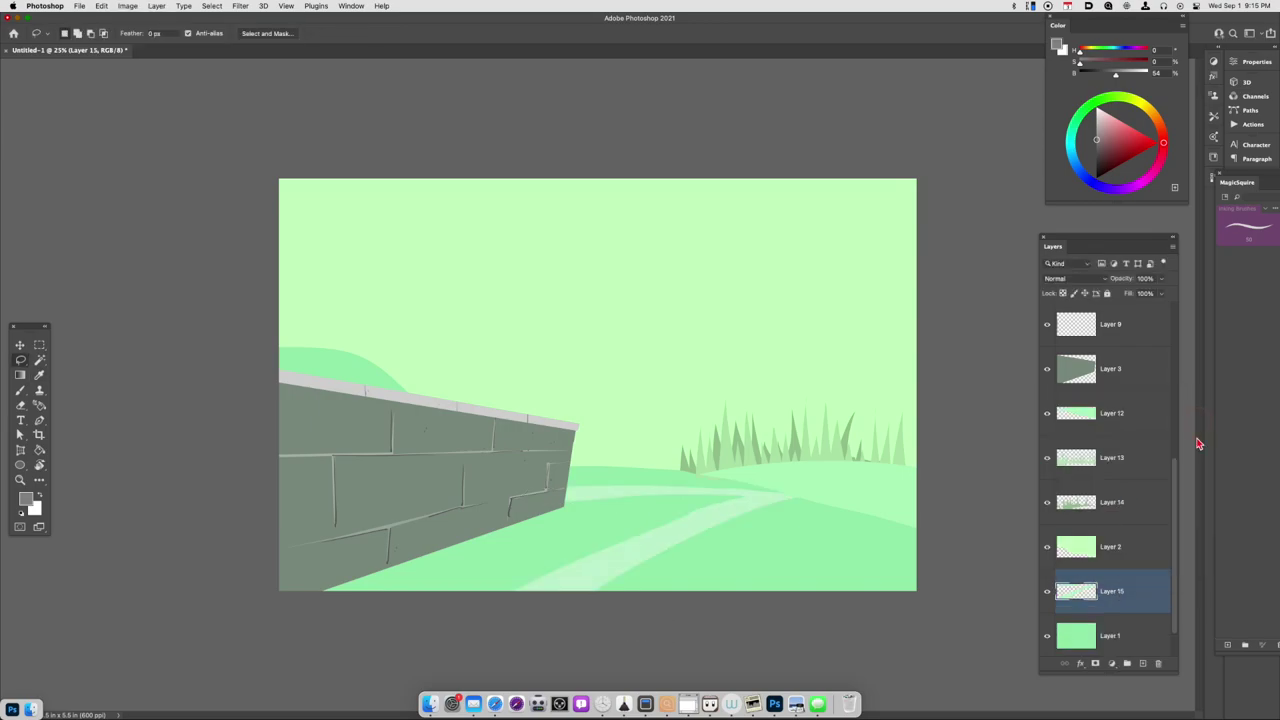
- Outline a narrow winding continuation of the path on the distant hill, copy it from Layer 12 to a new layer and lighten it
left_click(1133, 430)
mouse_move(816, 500)
left_mouse_down()
mouse_move(825, 463)
mouse_move(872, 460)
mouse_move(825, 462)
mouse_move(861, 489)
mouse_move(818, 470)
mouse_move(868, 488)
mouse_move(780, 517)
left_mouse_up()
key("super+d")
key("super+j")
key("super+u")
left_click_drag(1068, 516, 1086, 524)
left_click(1178, 418)
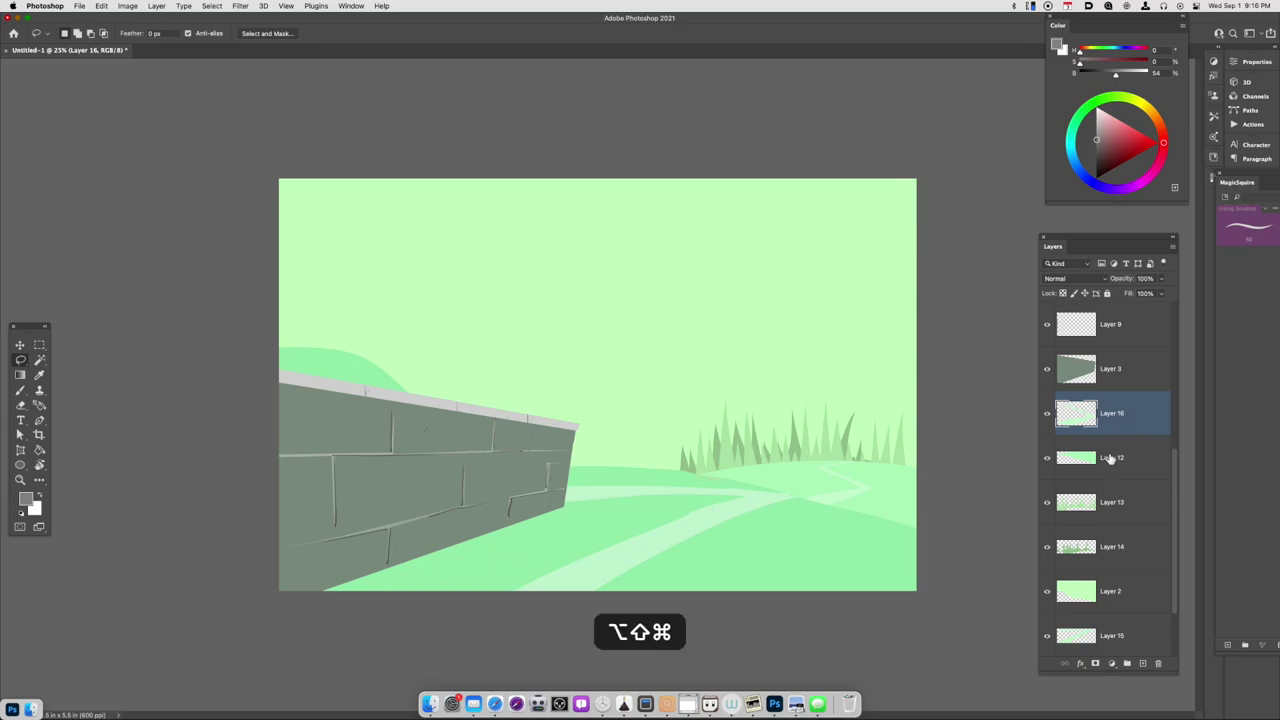
- Outline a tall thin signpost pole where the paths meet and fill it with muted red (42% saturation, 76% brightness) on a new layer
key("alt+shift+super+n")
key("shift+l")
left_click(721, 494)
left_click(718, 279)
left_click(729, 278)
left_click(729, 497)
left_click(722, 496)
left_click(1116, 135)
key("alt+BackSpace")
key("super+d")
- Outline three tapered sign boards on the upper part of the pole, one extending right and two extending left
left_click(729, 280)
left_click(815, 268)
left_click(815, 295)
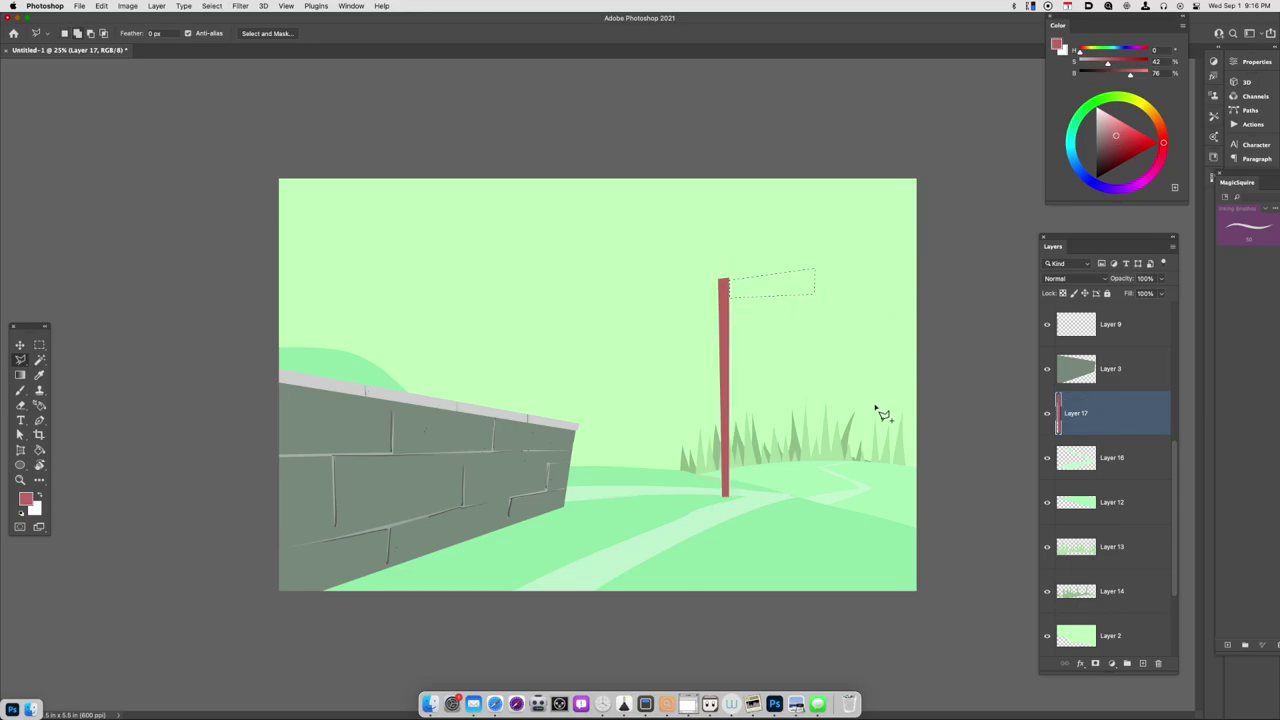
left_click(725, 315, "shift")
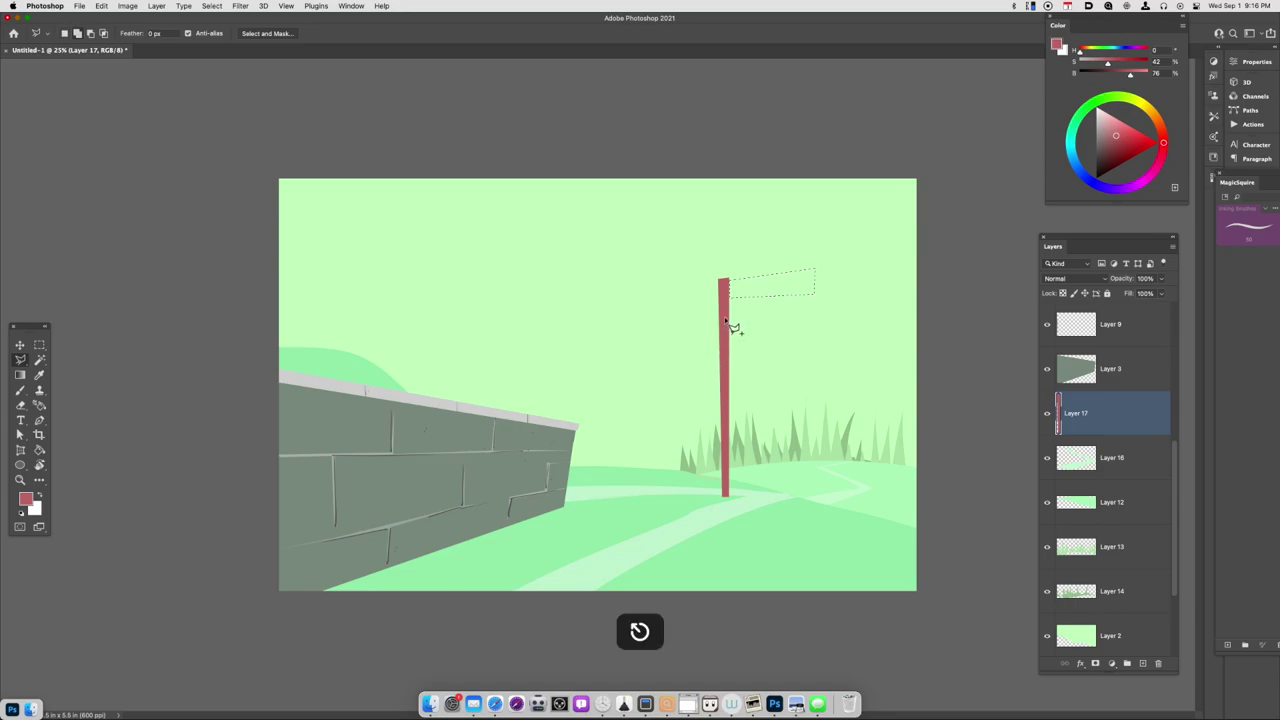
left_click(720, 319)
left_click(655, 319)
left_click(722, 332)
left_click(721, 319)
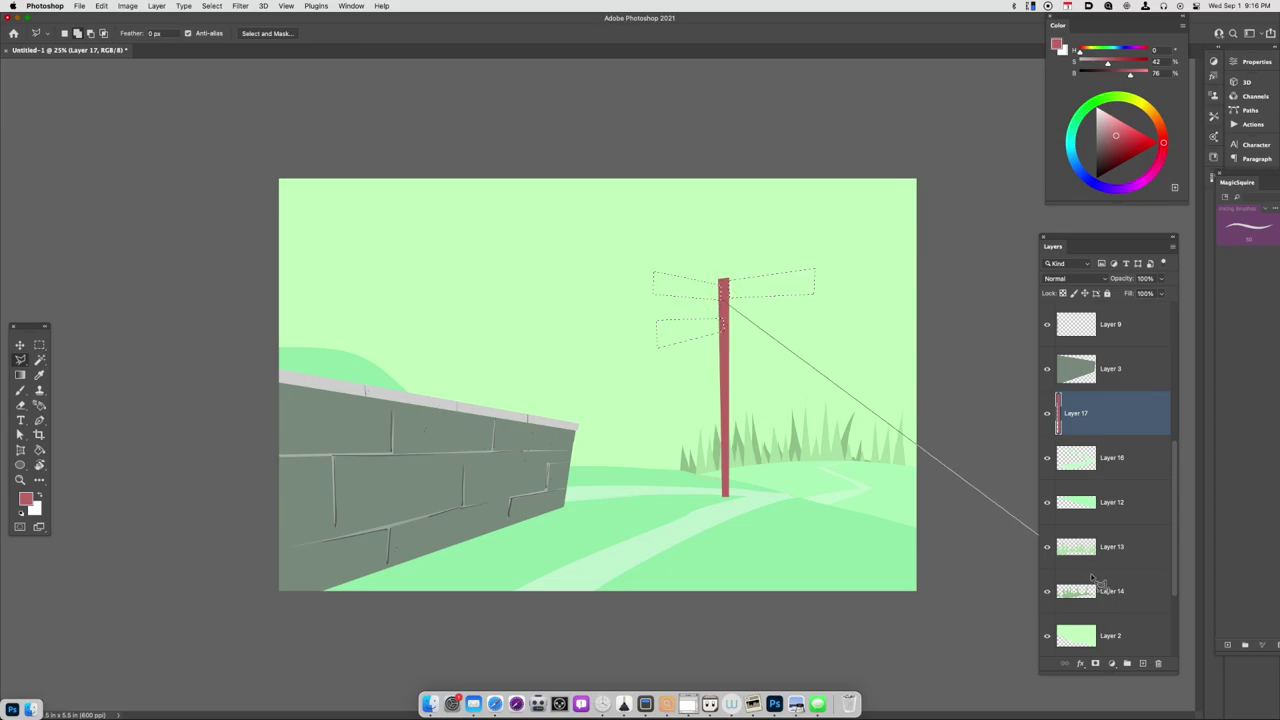
- Fill the three sign boards with the muted red on a new layer and darken them with Hue/Saturation
key("alt+shift+super+n")
key("Escape")
key("alt+shift+super+n")
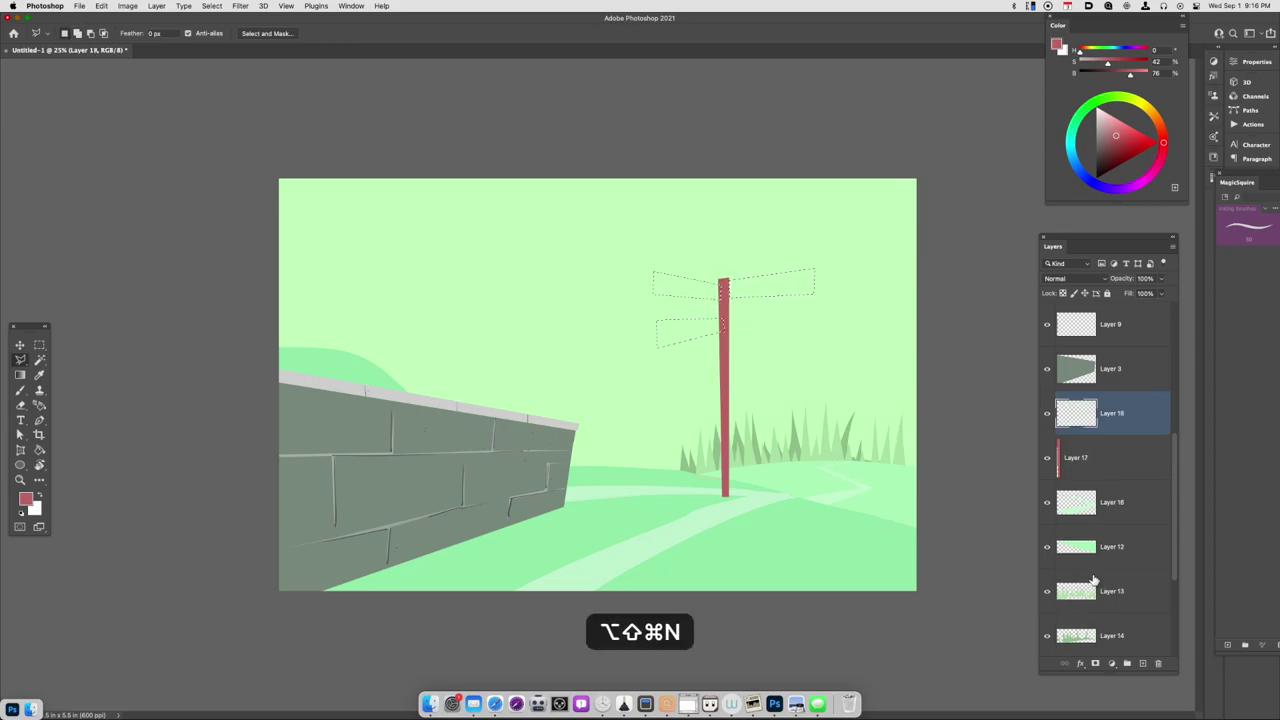
key("alt+BackSpace")
key("super+d")
key("super+u")
left_click_drag(1070, 522, 1065, 522)
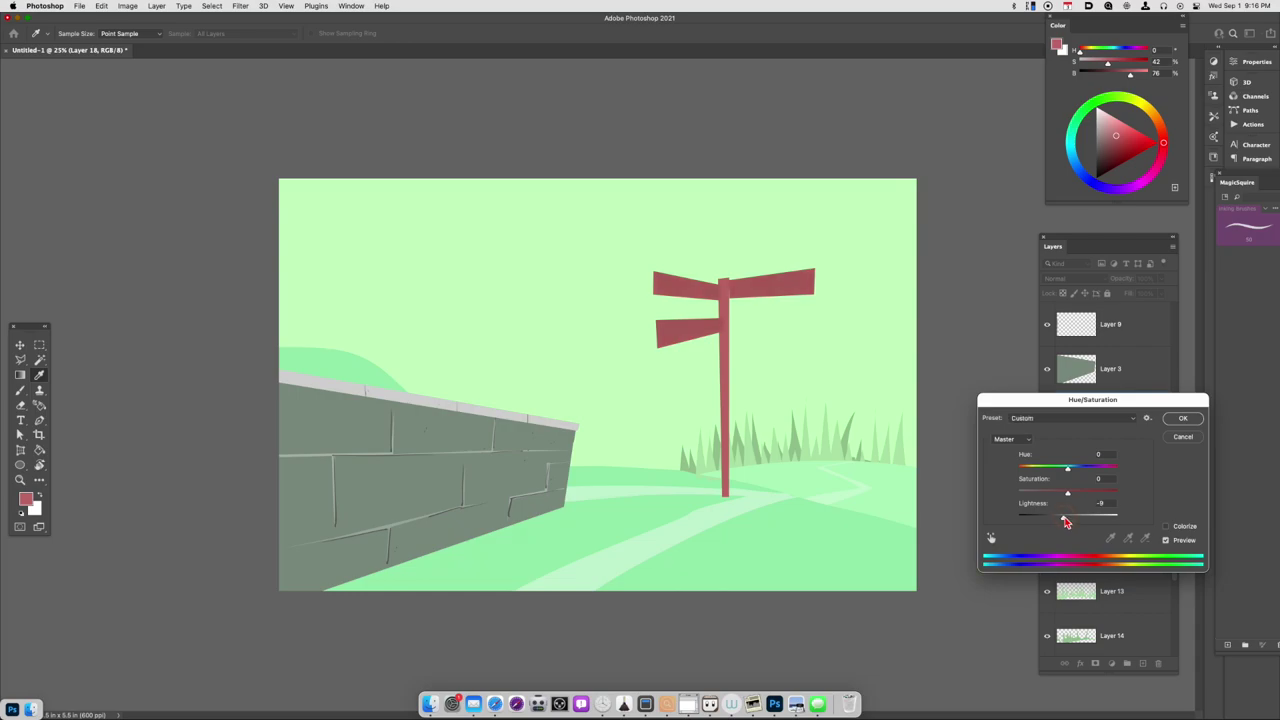
left_click(1183, 436)
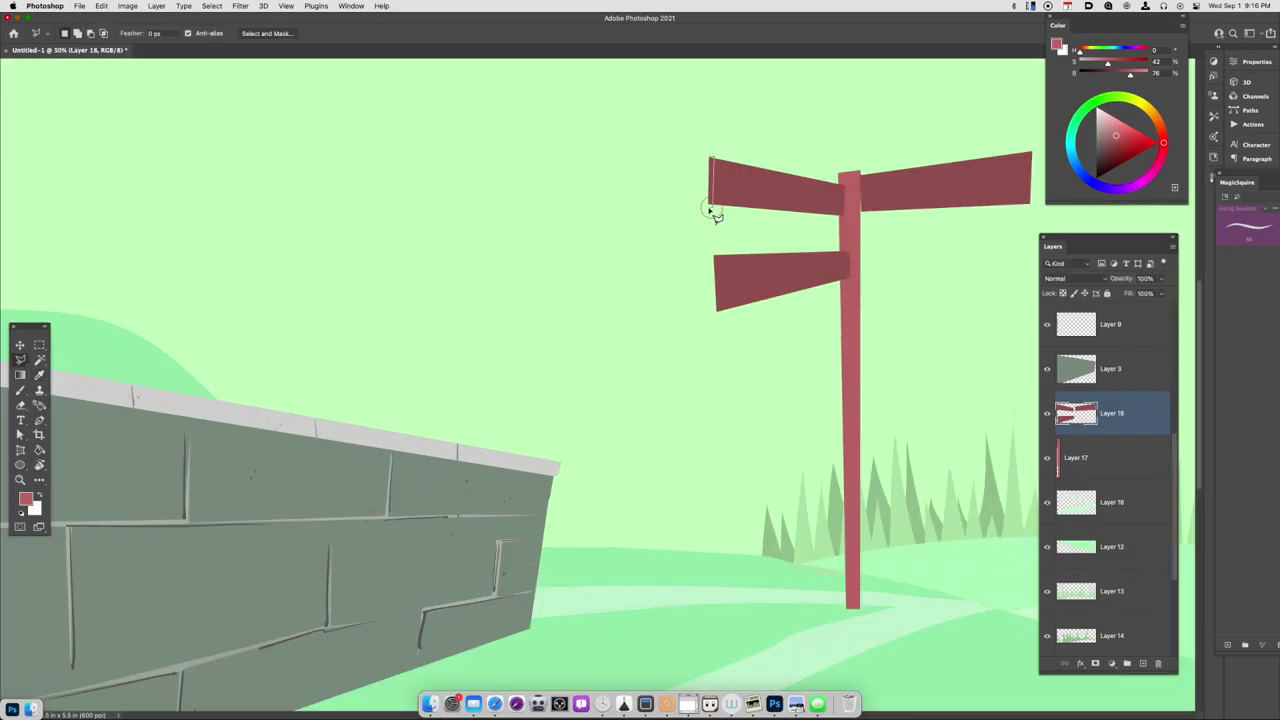
- Copy thin strips along the outer ends of the two left sign boards to a new layer and lighten them
left_click(709, 158)
key("Escape")
key("Return")
key("ctrl+j")
key("ctrl+u")
left_click_drag(1068, 516, 1055, 518)
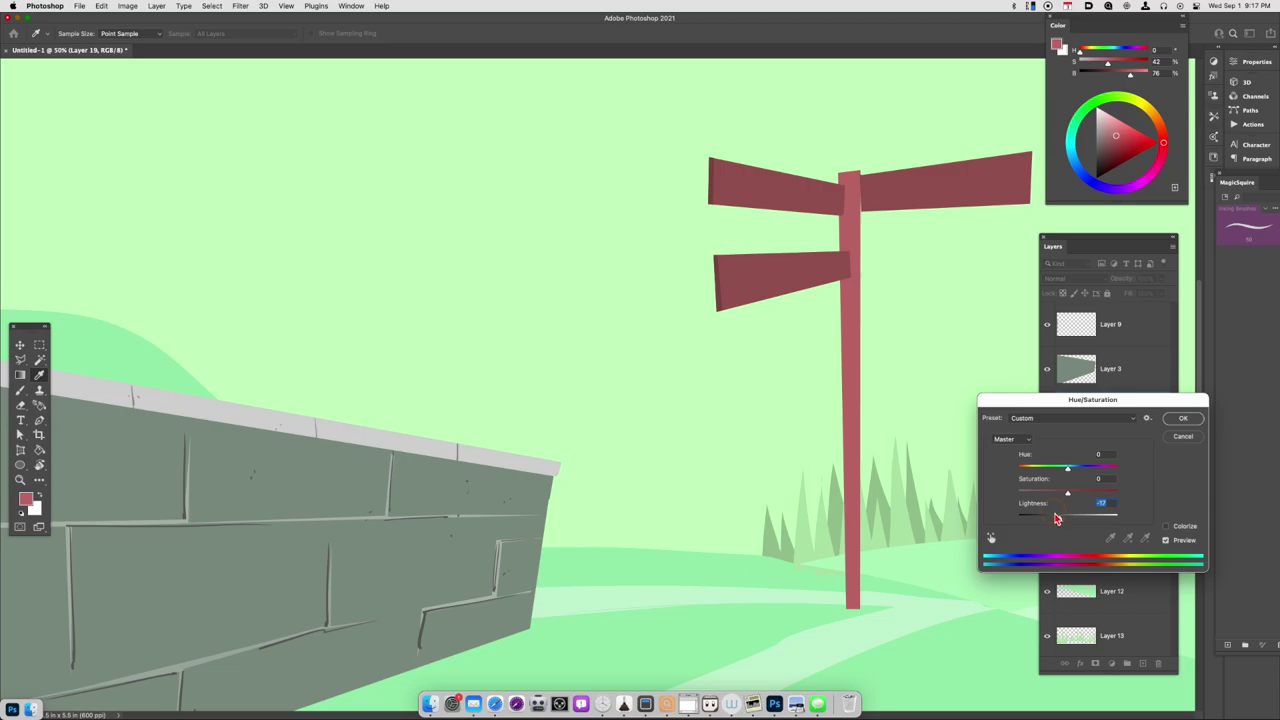
key("Return")
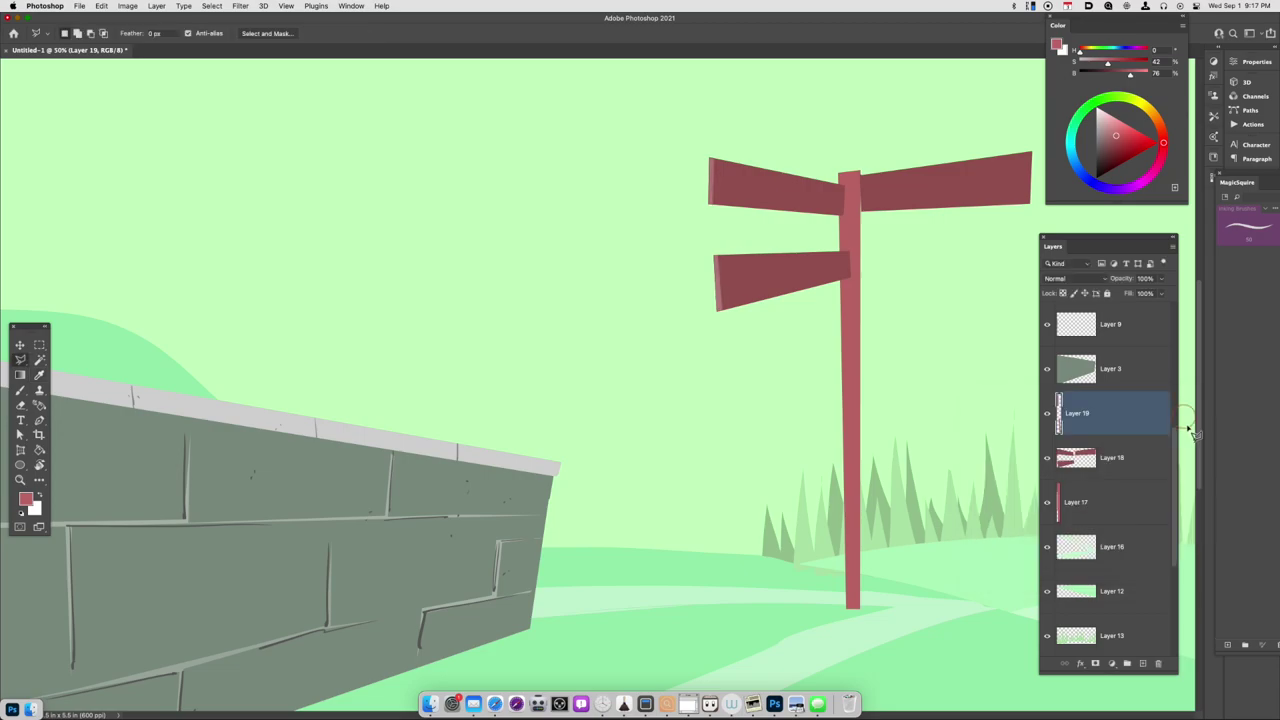
- Copy thin wood-grain slivers along the three sign boards from Layer 18 to a new layer and set their lightness to -24
key("ctrl+minus")
key("super+equal")
key("super+equal")
left_click_drag(1030, 400, 953, 467)
key("alt+bracketleft")
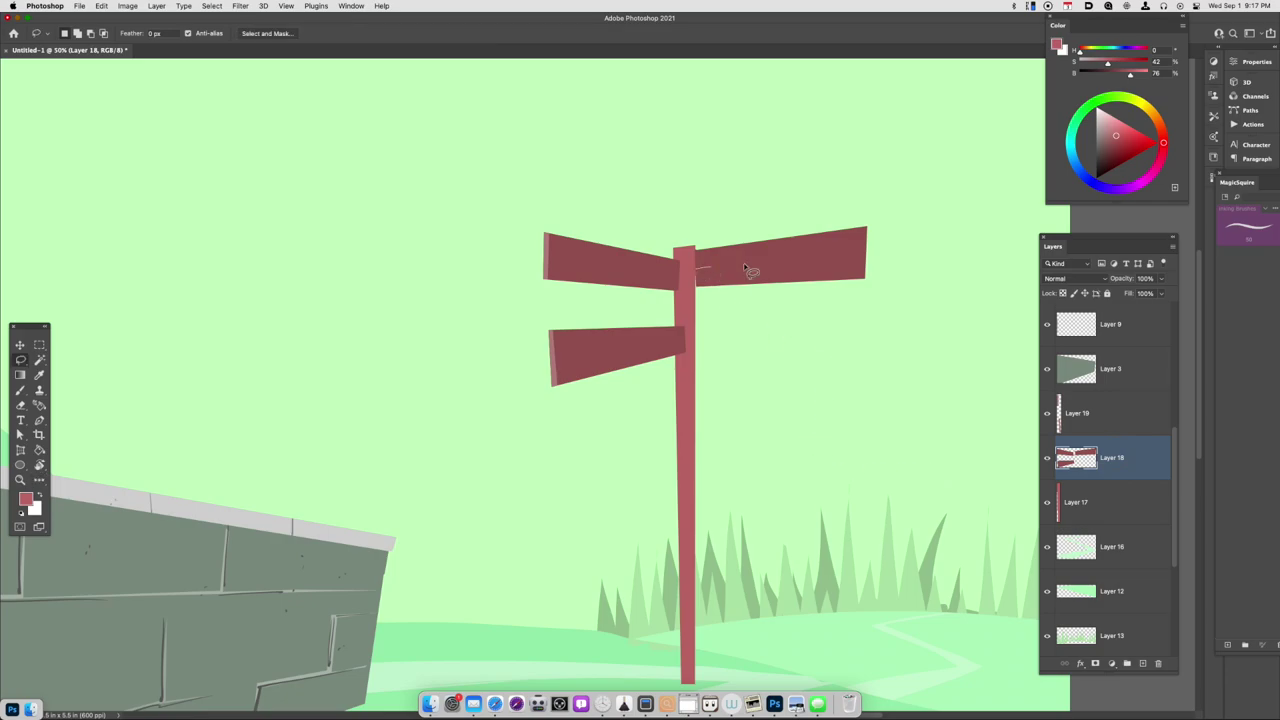
left_click_drag(772, 267, 700, 268)
left_click_drag(648, 344, 566, 356)
key("super+j")
key("super+u")
left_click_drag(1067, 516, 1060, 521)
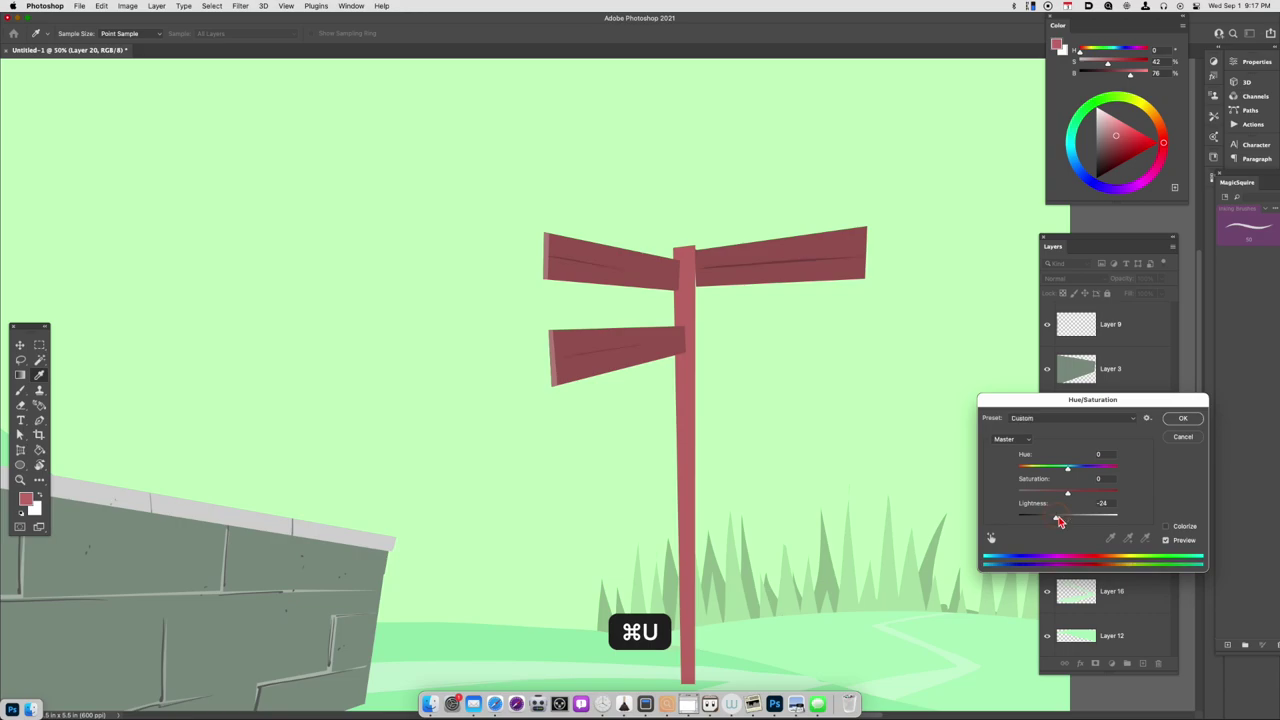
left_click(1183, 418)
- Copy a narrow strip running the full height of the pole from Layer 17 to a new layer and set its lightness to +11
key("super+minus")
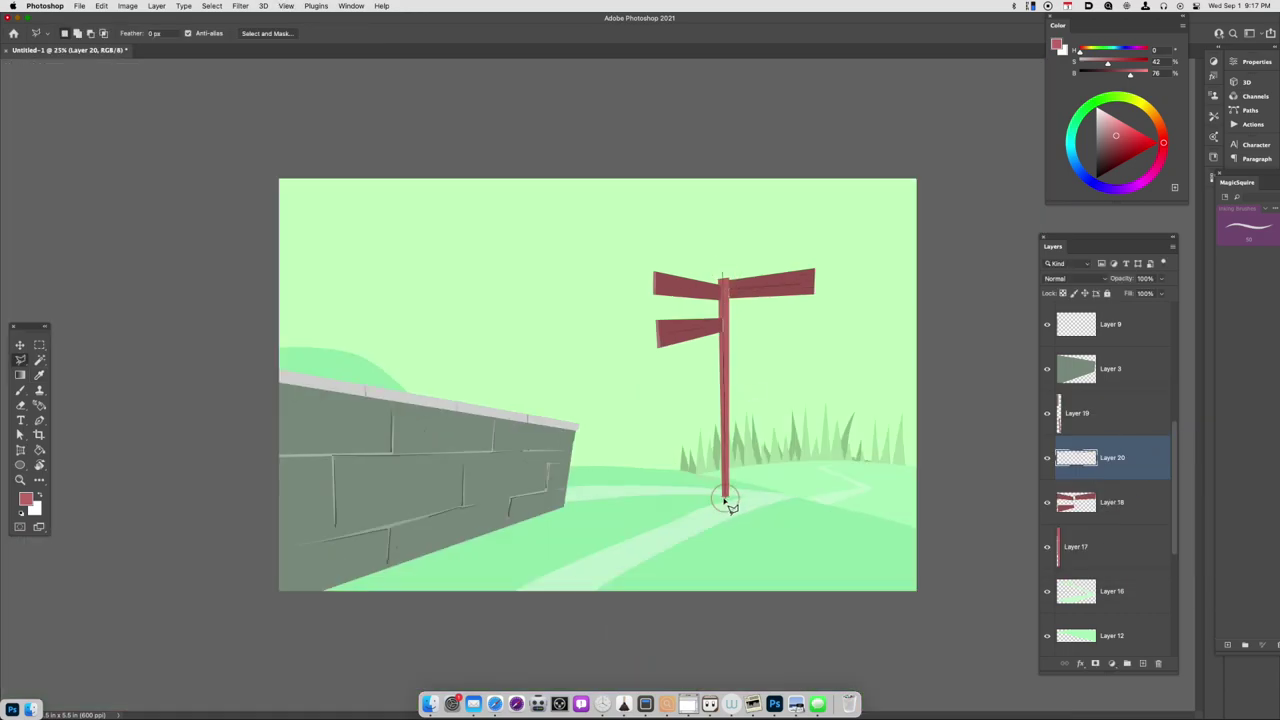
left_click_drag(731, 508, 725, 282)
key("super+j")
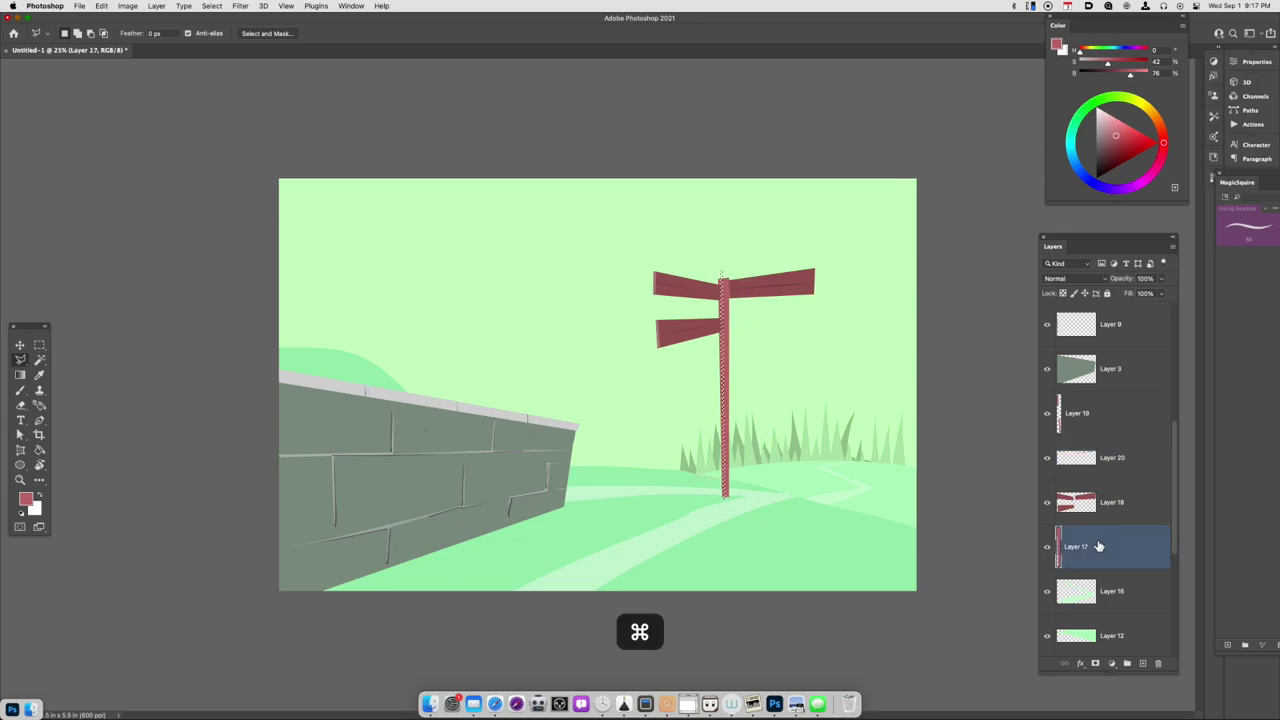
key("super+u")
left_click_drag(1067, 517, 1075, 518)
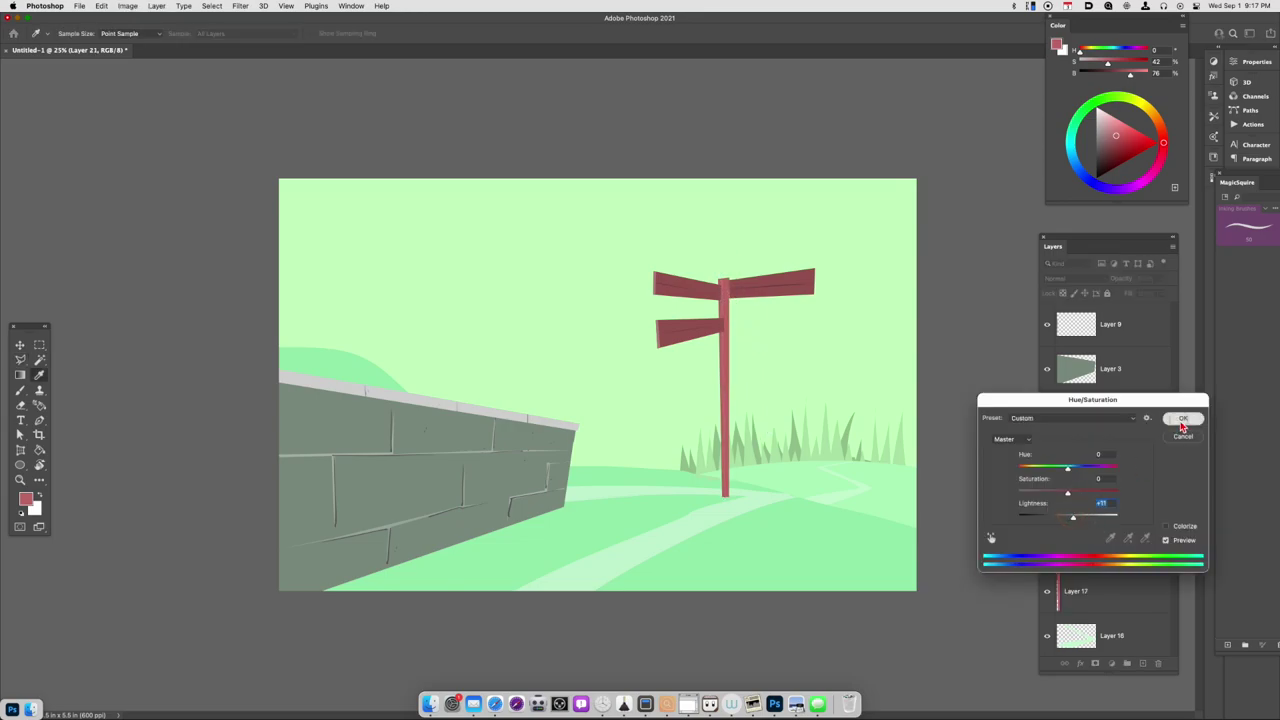
left_click(1180, 420)
key("super+minus")
key("super+equal")
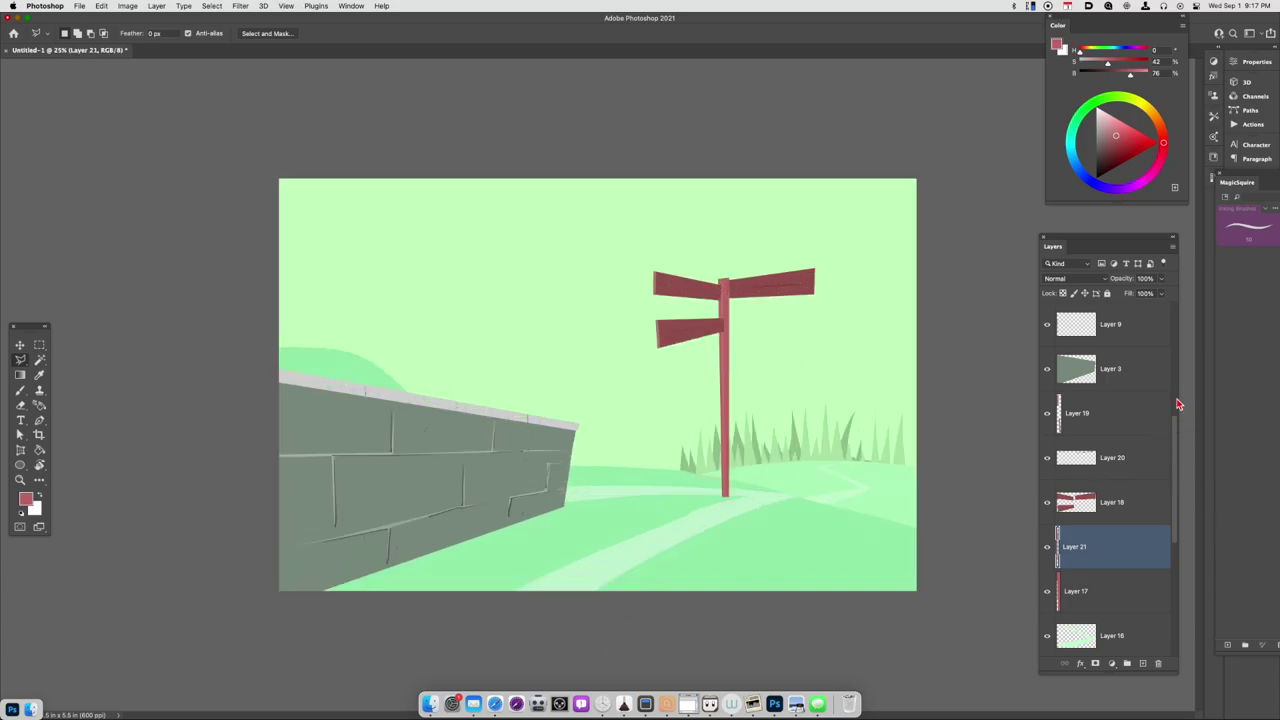
- Add a layer above all the others, sample the hill's green and darken it to 40% saturation and 50% brightness
left_click_drag(1175, 418, 1174, 308)
left_click(1155, 321)
key("alt+shift+super+n")
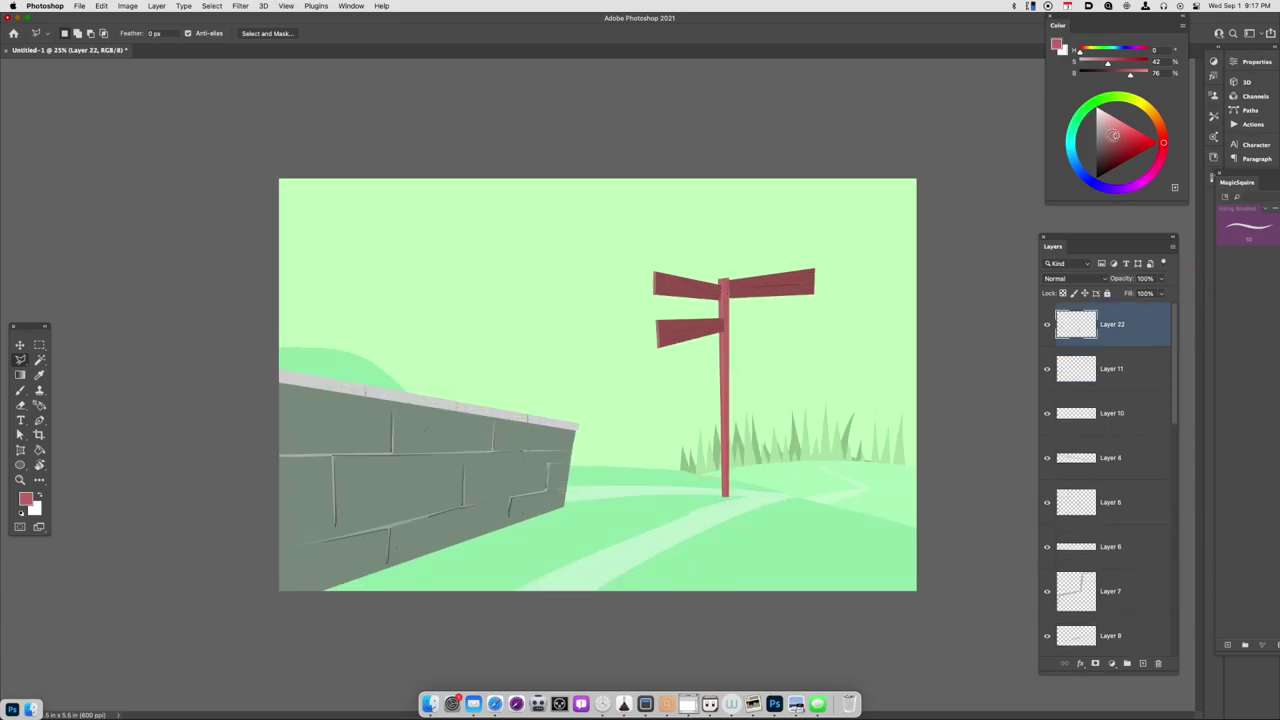
key("i")
left_click(796, 538)
left_click_drag(1123, 147, 1111, 152)
- Choose a textured brush preset and paint upright grass blades along the base of the stone wall
key("b")
left_click(70, 34)
left_click(47, 33)
left_click(84, 93)
mouse_move(386, 530)
left_mouse_down()
mouse_move(408, 639)
mouse_move(427, 564)
mouse_move(447, 557)
mouse_move(474, 489)
mouse_move(507, 482)
mouse_move(520, 527)
mouse_move(537, 497)
mouse_move(600, 500)
left_mouse_up()
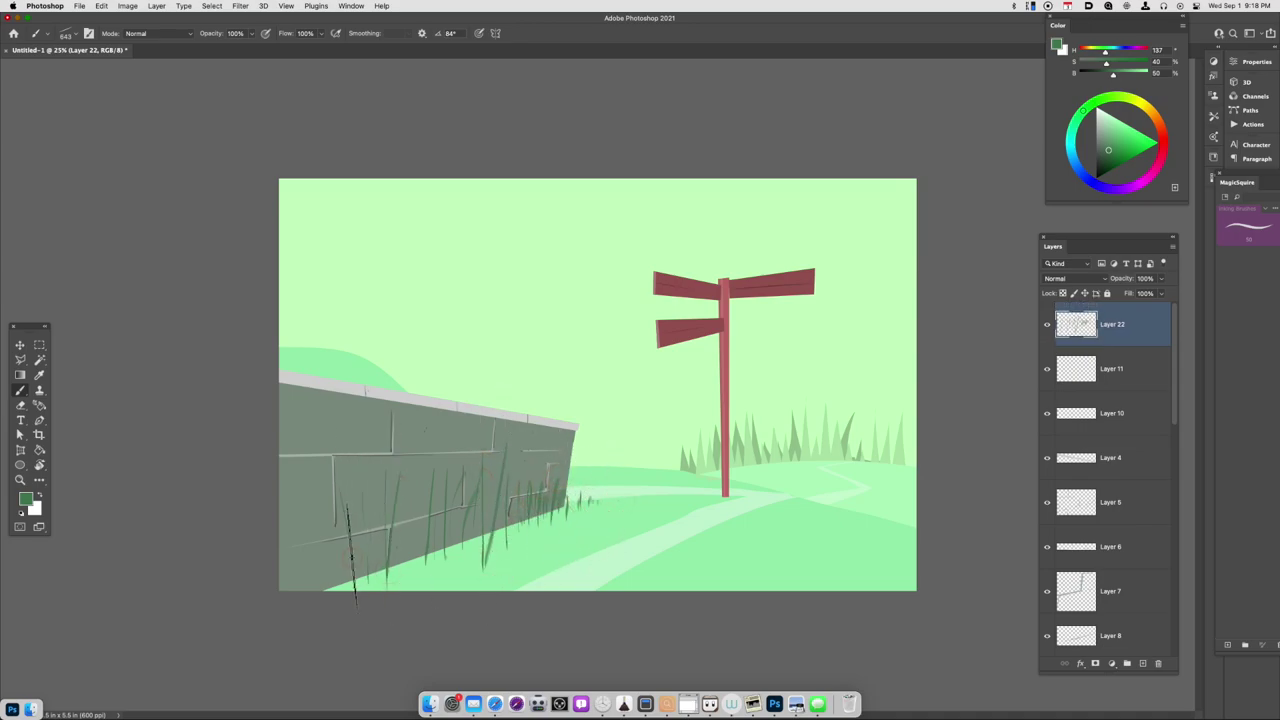
mouse_move(338, 555)
left_mouse_down()
mouse_move(366, 584)
mouse_move(416, 536)
mouse_move(503, 536)
mouse_move(493, 528)
mouse_move(502, 549)
mouse_move(506, 391)
mouse_move(512, 536)
mouse_move(518, 498)
mouse_move(593, 500)
mouse_move(545, 491)
mouse_move(558, 514)
mouse_move(584, 497)
mouse_move(544, 542)
mouse_move(422, 545)
left_mouse_up()
- Darken the green to 32% saturation and 41% brightness and paint more grass along the wall, the path edge and the signpost's foot
left_click(1116, 125)
left_click(1104, 153)
mouse_move(585, 497)
left_mouse_down()
mouse_move(741, 497)
mouse_move(720, 477)
left_mouse_up()
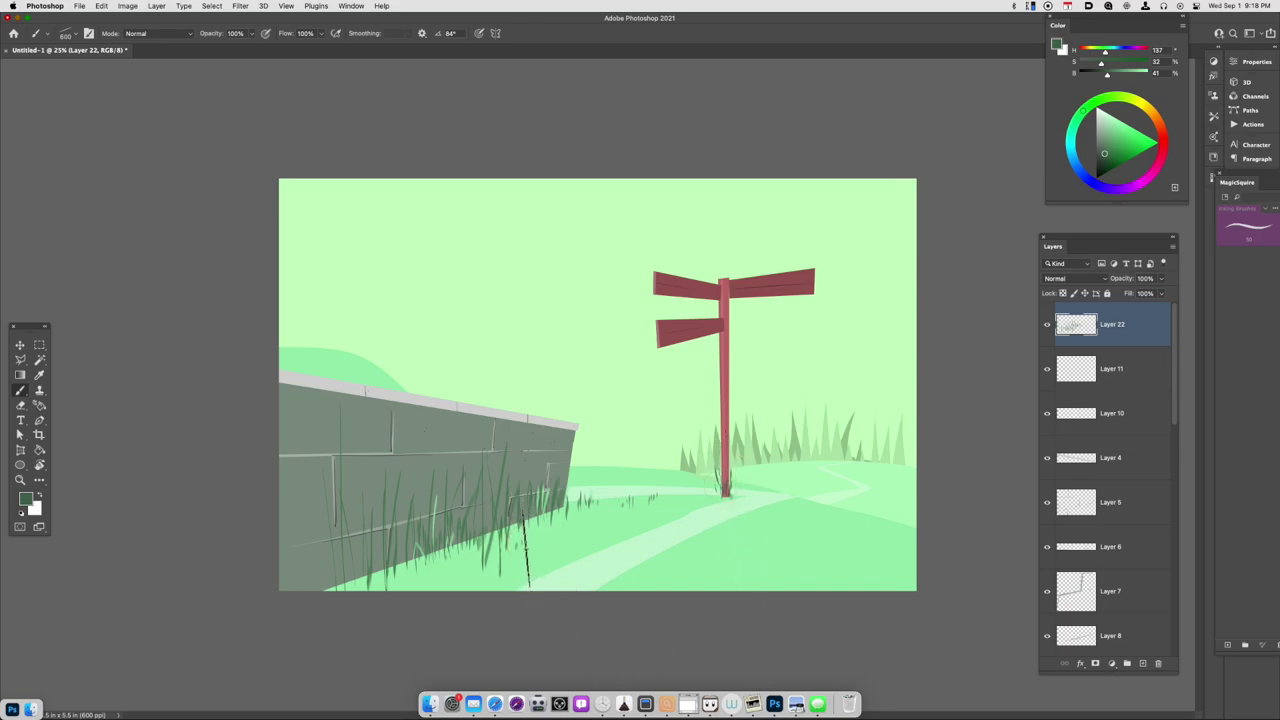
- Reduce the brush size to 300 and paint taller dark blades and dense short grass in front of the wall
key("bracketleft")
key("bracketleft")
key("bracketleft")
left_click_drag(296, 500, 323, 588)
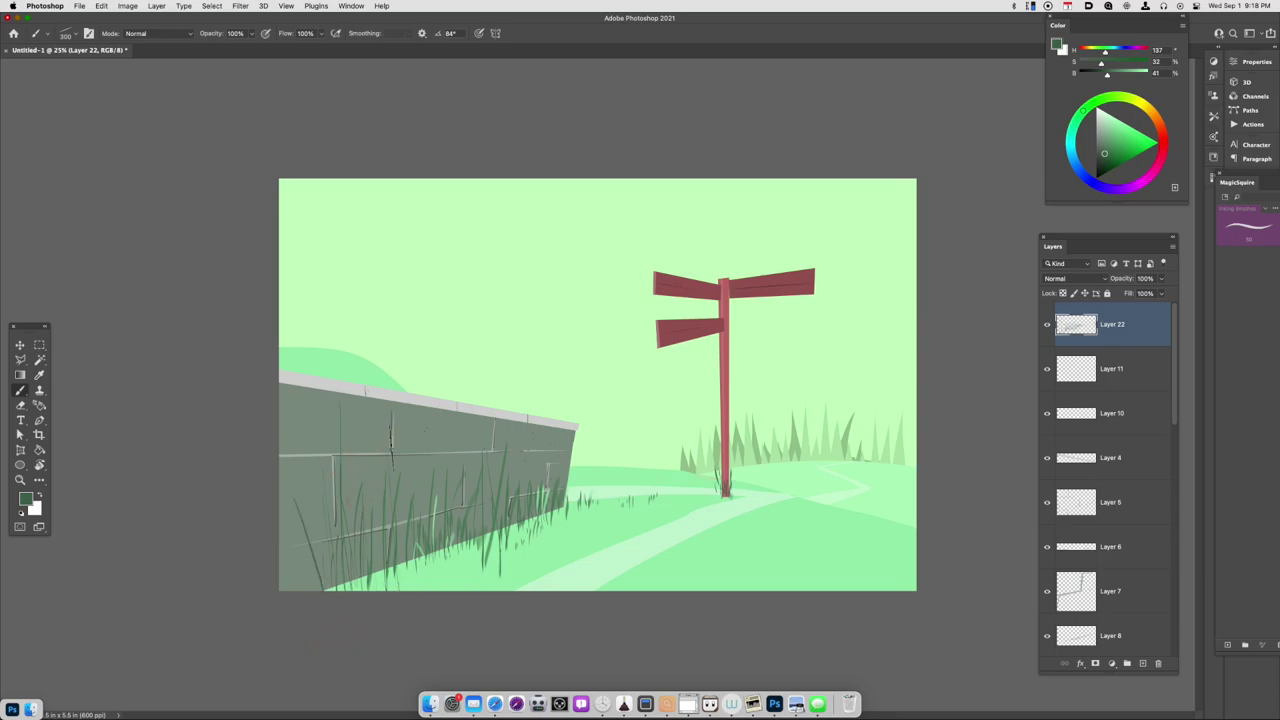
left_click_drag(391, 442, 410, 590)
left_click_drag(455, 486, 462, 582)
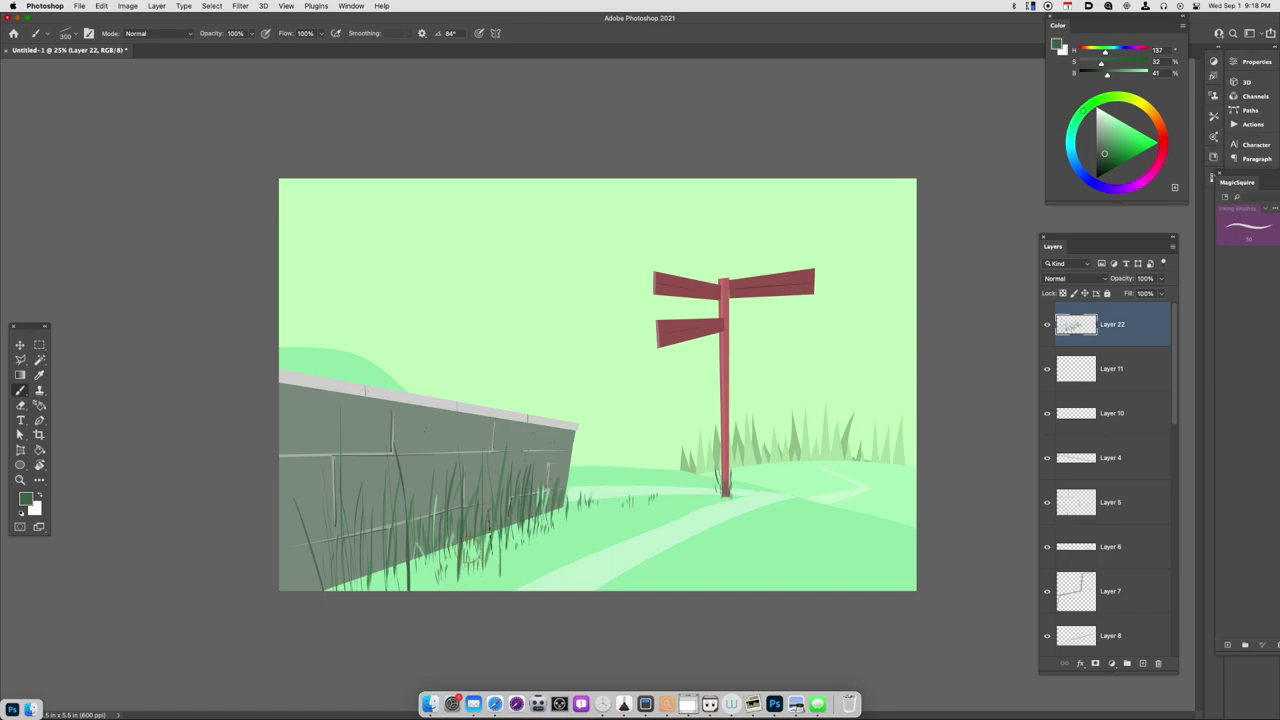
- Choose a brighter, more saturated green and paint small grass tufts in the meadow on the near side of the path
left_click(1140, 143)
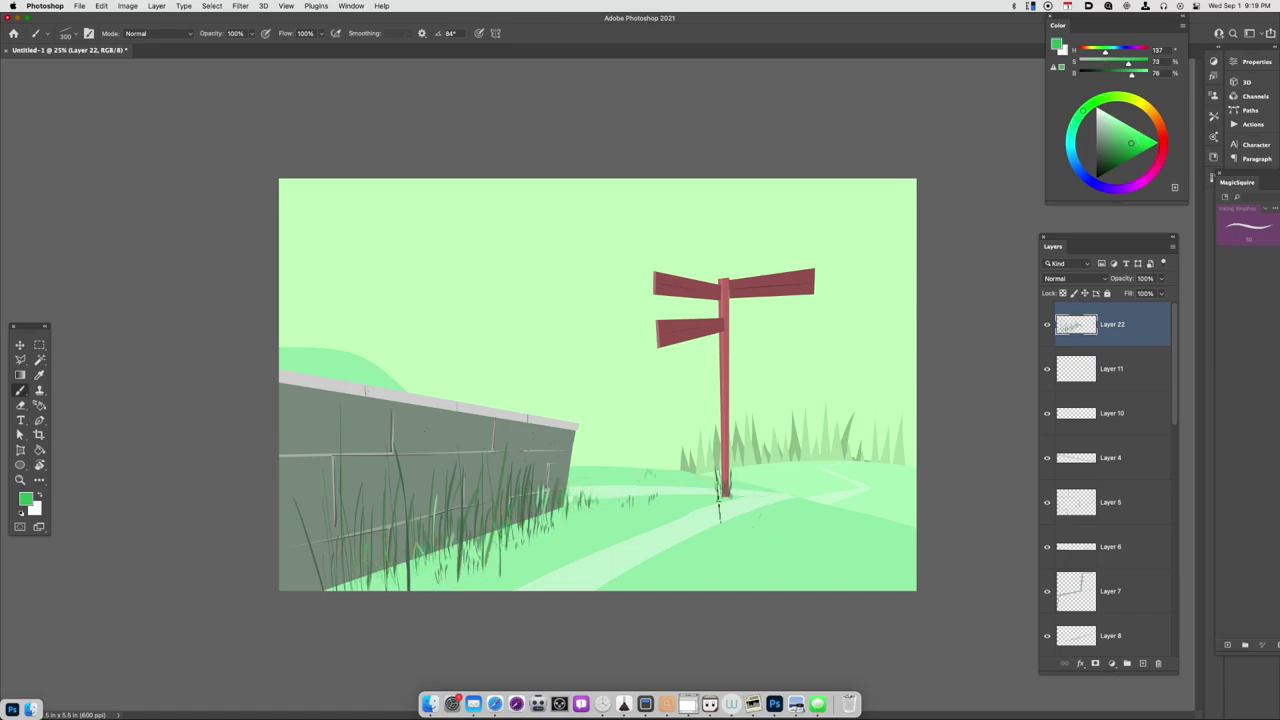
key("super+z")
left_click(708, 543)
left_click(787, 542)
- Set the green to 74% saturation and 53% brightness and paint scattered darker grass blades across the foreground meadow right of the path
left_click(1120, 154)
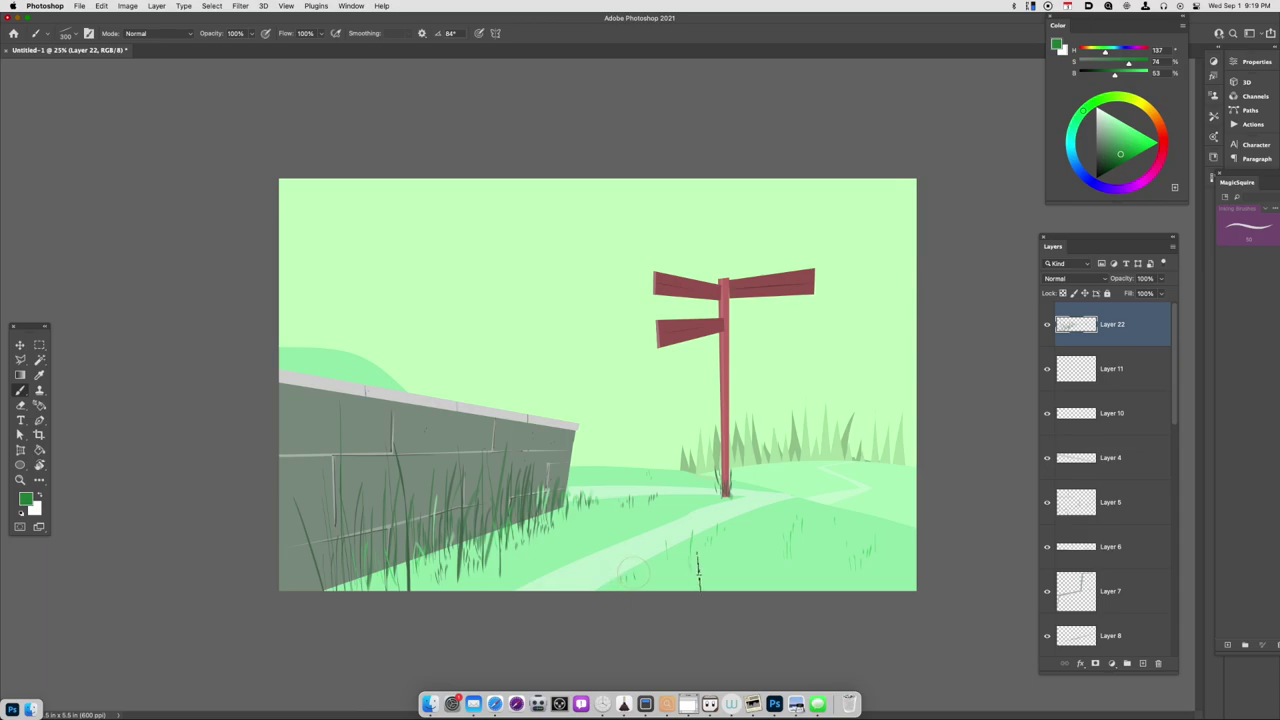
left_click(698, 550)
left_click(767, 541)
left_click(814, 551)
left_click_drag(900, 566, 894, 520)
mouse_move(837, 567)
left_mouse_down()
mouse_move(841, 515)
mouse_move(822, 530)
mouse_move(799, 520)
left_mouse_up()
left_click_drag(764, 560, 760, 553)
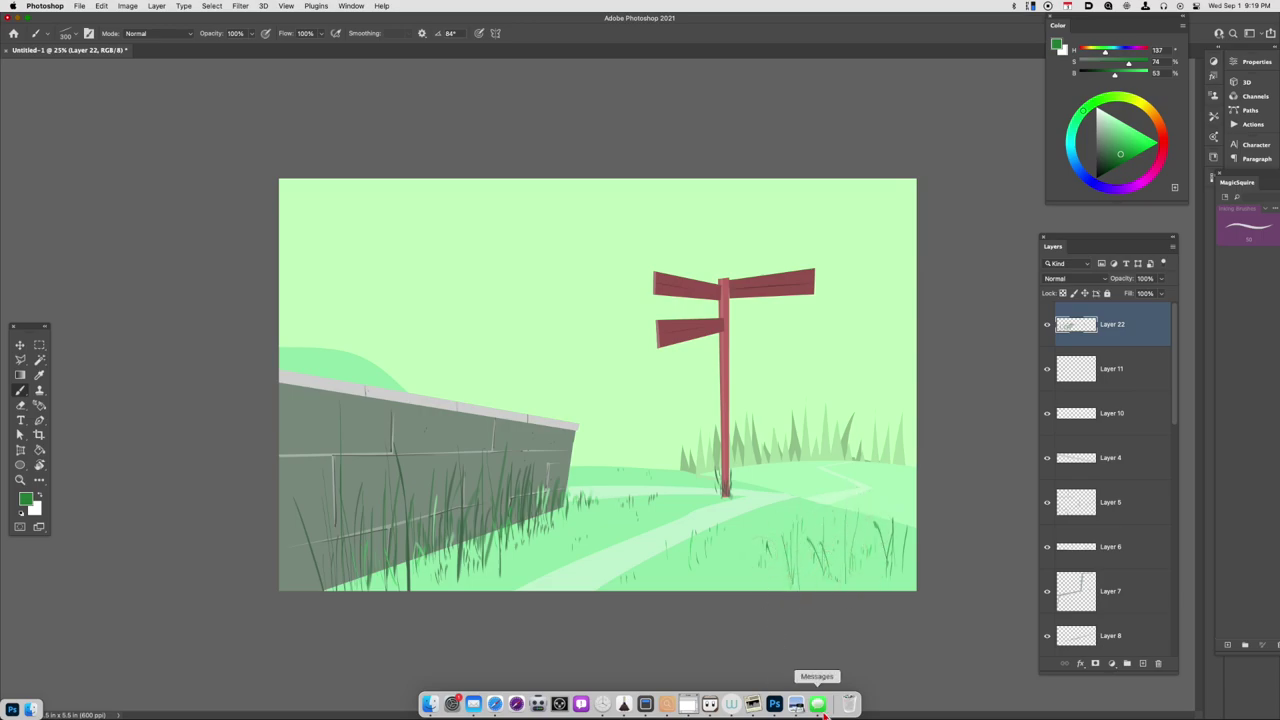
- Mute the green to 29% saturation and 68% brightness and paint faint grass marks along the path near the signpost
left_click(1117, 128)
left_click(1108, 137)
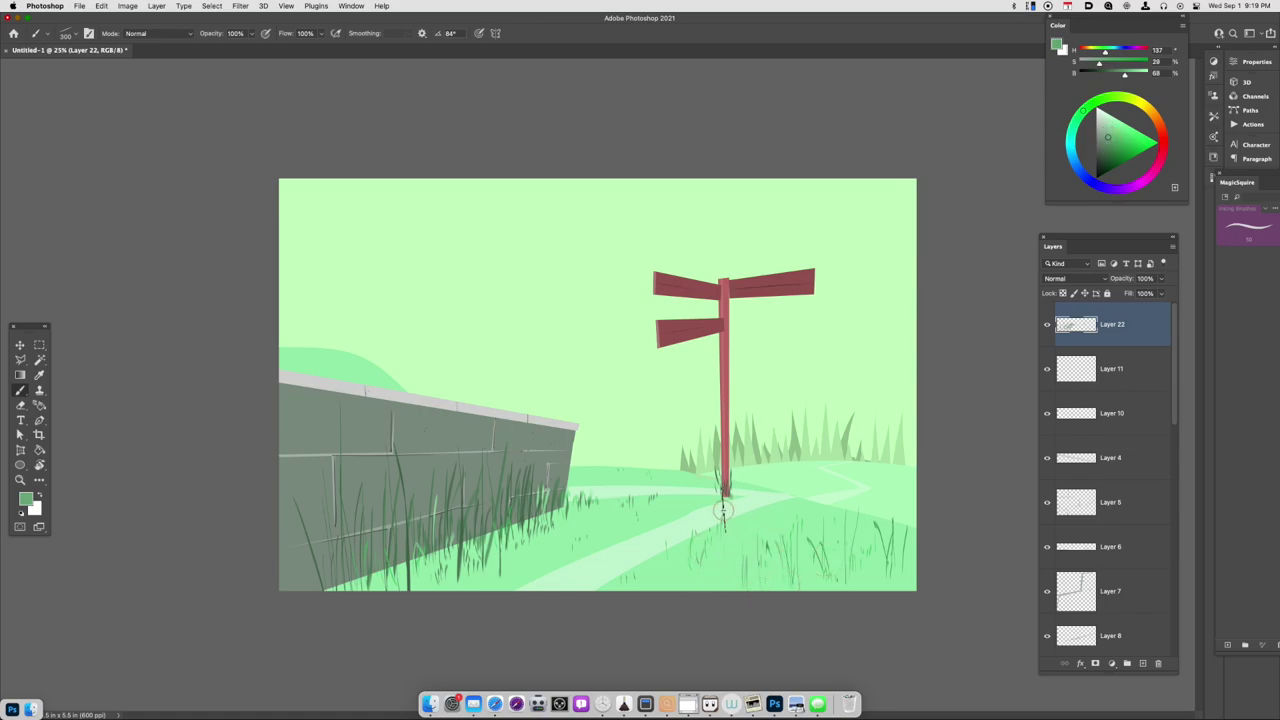
key("super+minus")
key("super+equal")
key("super+equal")
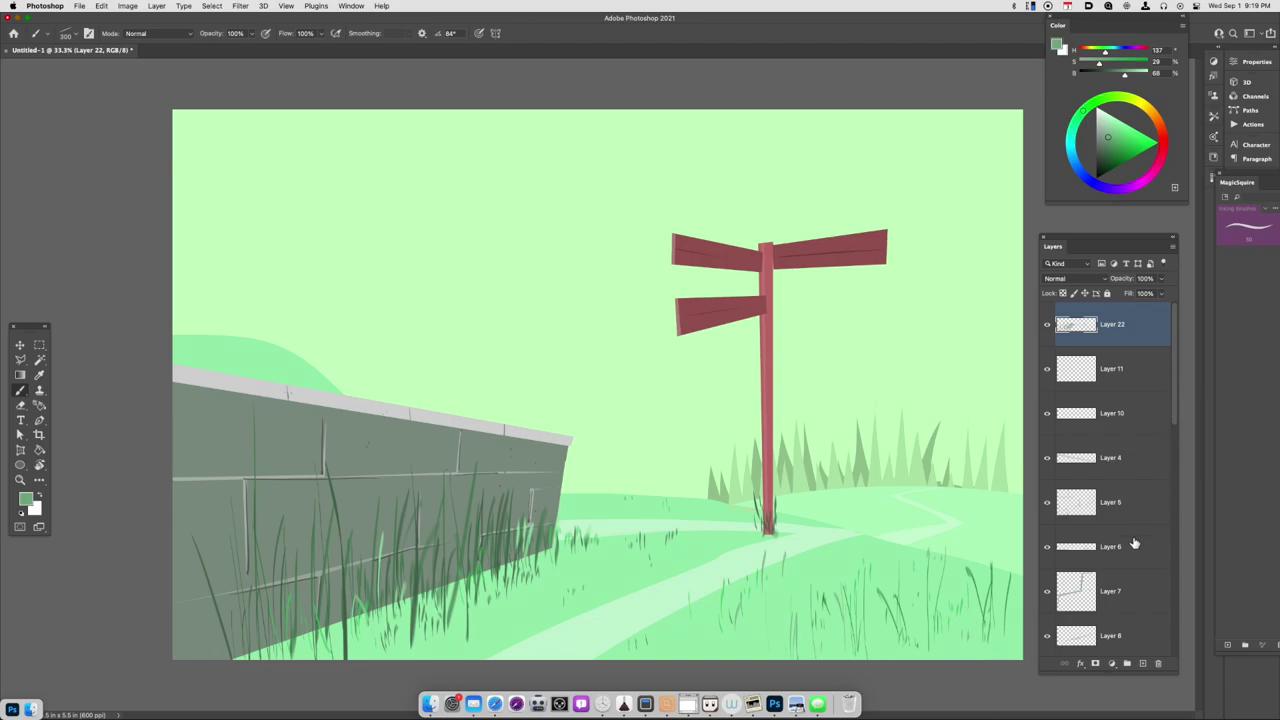
- Sample a green from the foreground meadow, switch to a 29 px brush preset and add fine grass strokes beside the path
left_click(684, 592, "alt")
left_click_drag(682, 592, 675, 530)
left_click(43, 35)
left_click(88, 137)
left_click(678, 594)
key("super+minus")
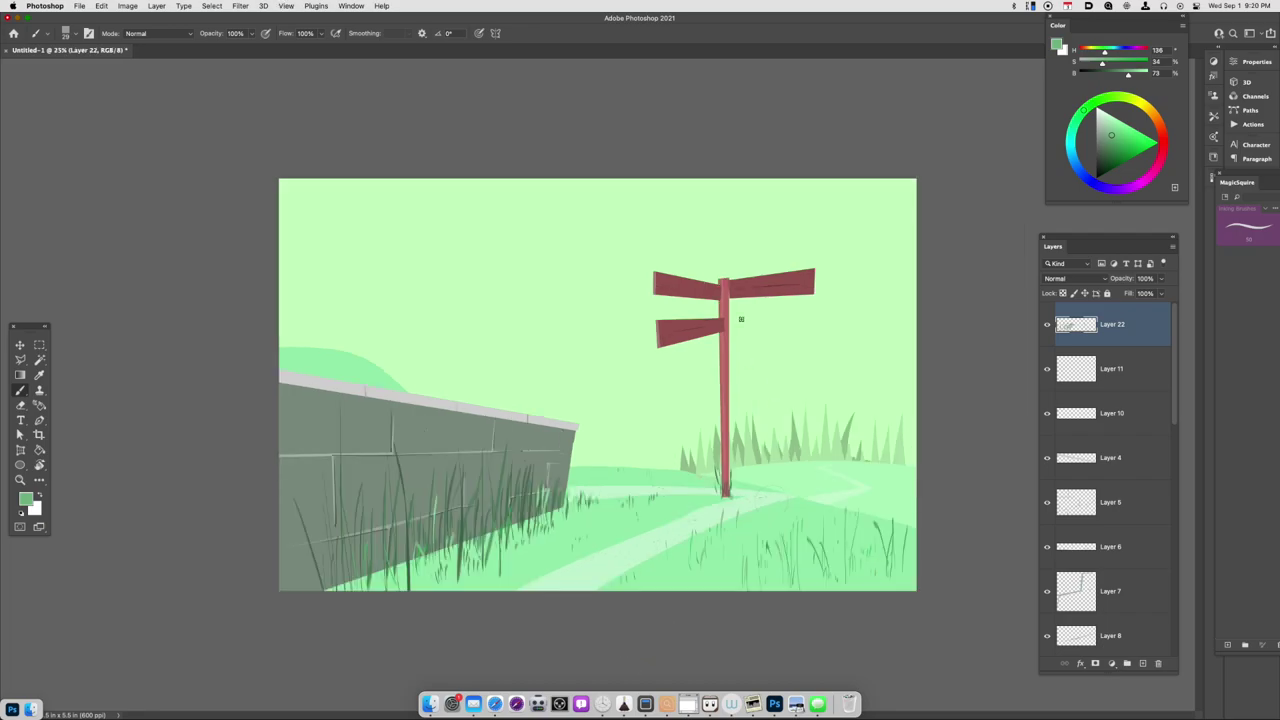
- Select the signboards' layer, Layer 18, and paint grass around the signpost's foot in green with 82% saturation and 74% brightness
key("super+equal")
key("super+equal")
left_click_drag(862, 499, 675, 632)
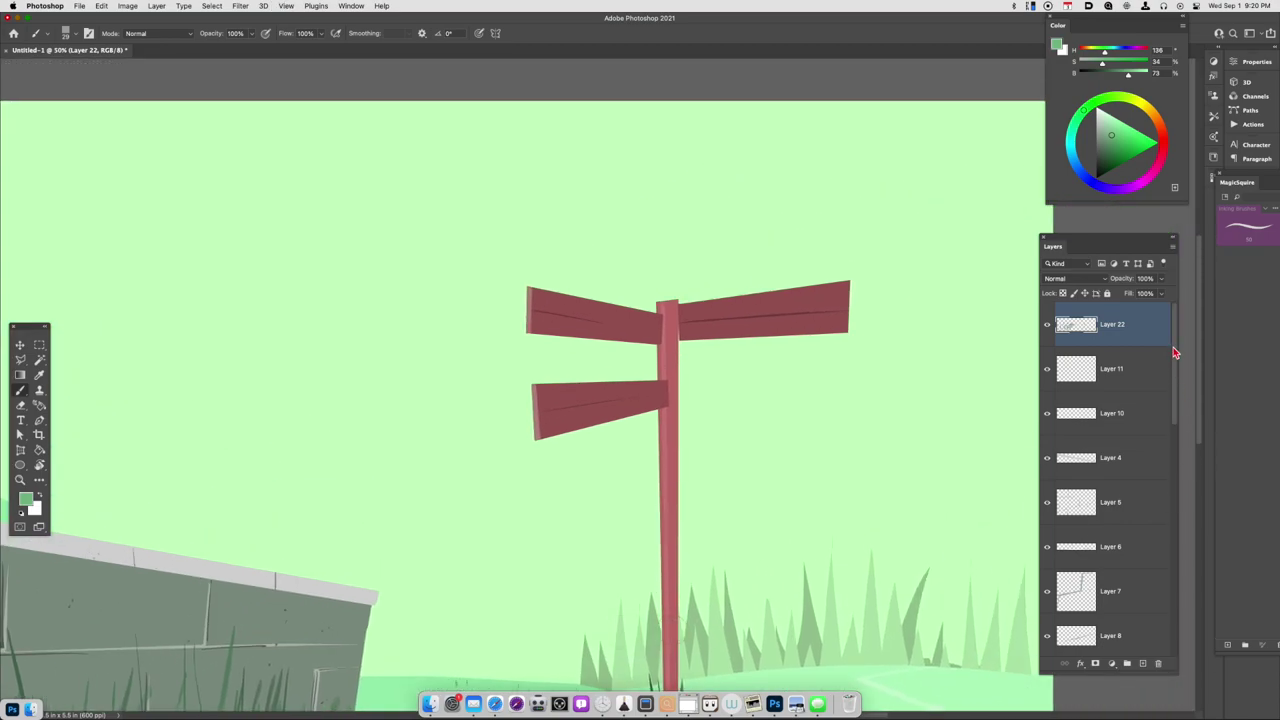
left_click_drag(1175, 352, 1167, 461)
left_click(1096, 554)
key("l")
key("shift+l")
key("shift+l")
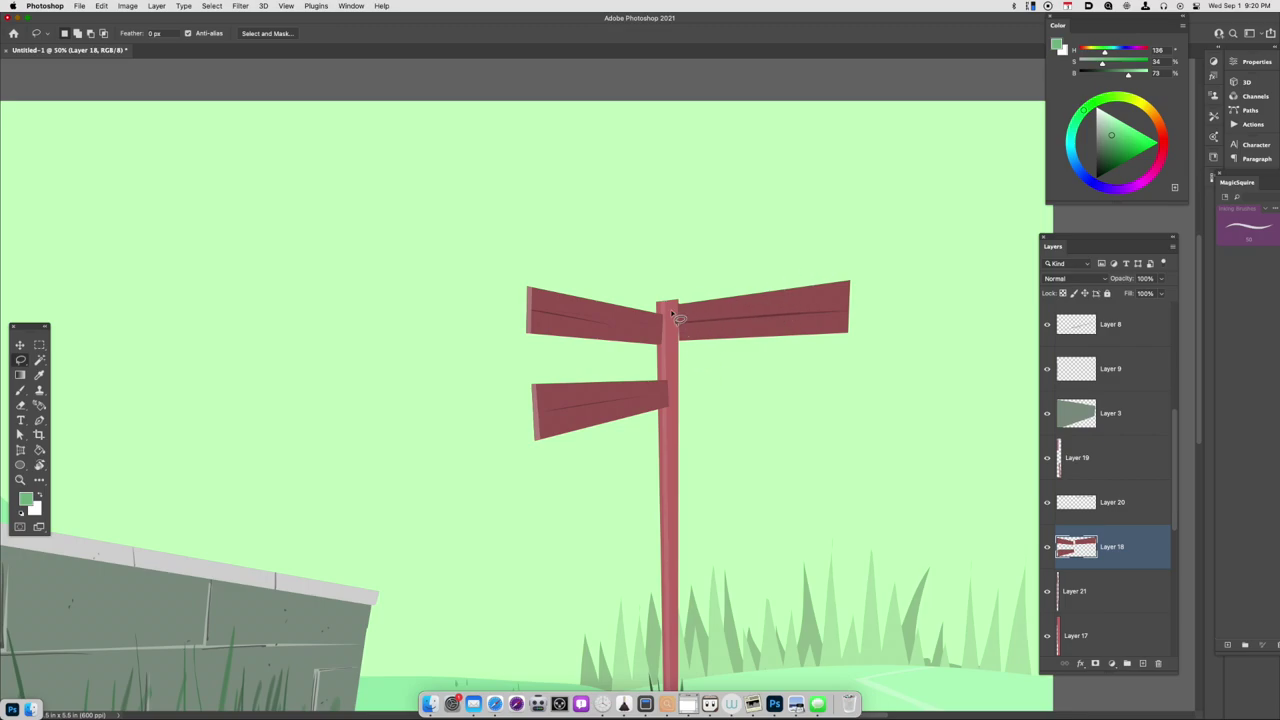
key("super+minus")
key("b")
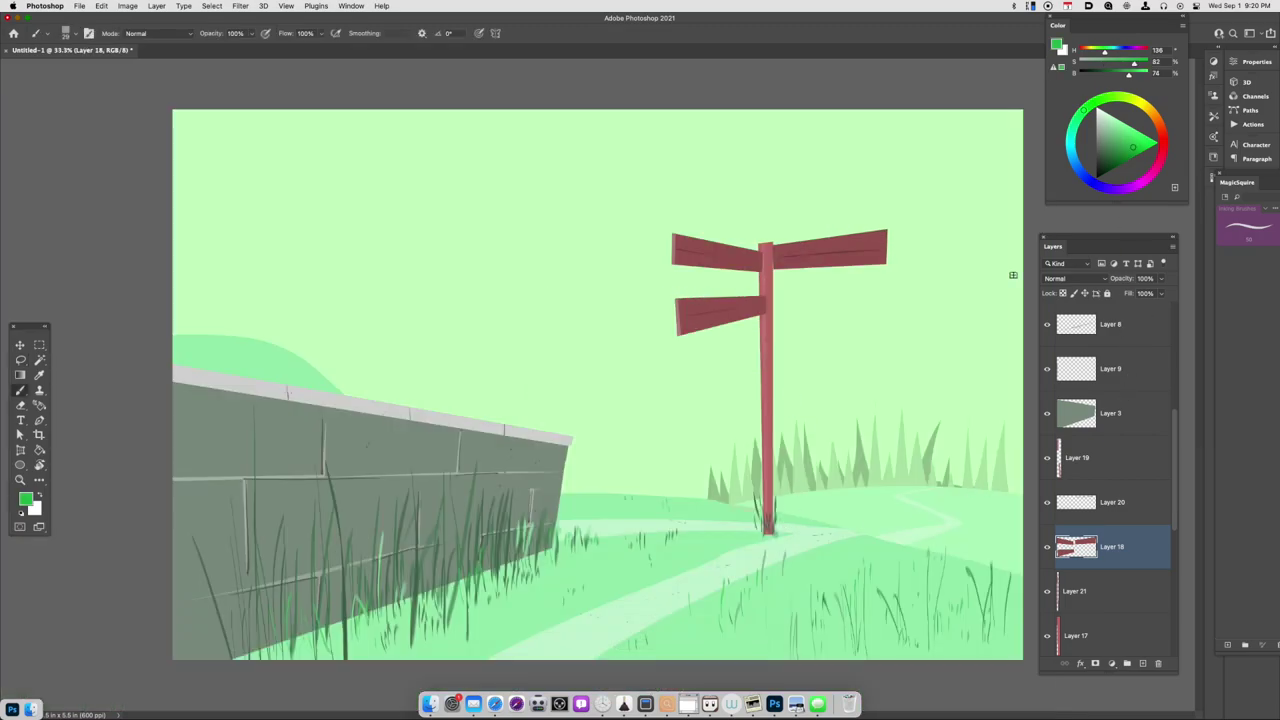
left_click_drag(745, 530, 721, 508)
left_click_drag(717, 527, 712, 514)
left_click_drag(827, 564, 824, 557)
key("super+z")
key("super+minus")
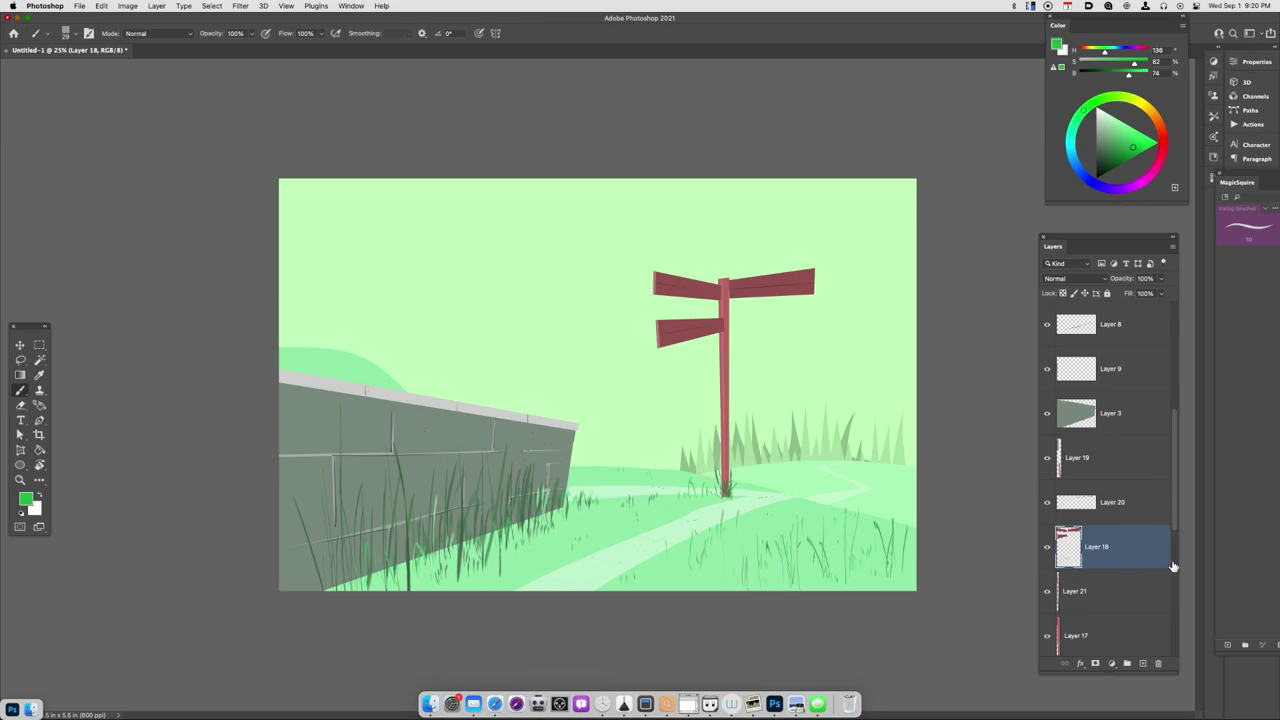
- Copy a lassoed tapering tree trunk shape from Layer 1 to a new layer and shift its hue to +99 and lightness to -51
scroll(1176, 578, "down", 5)
left_click(1100, 580)
key("l")
mouse_move(316, 465)
left_mouse_down()
mouse_move(380, 109)
mouse_move(318, 462)
left_mouse_up()
key("super+j")
key("super+u")
left_click_drag(1067, 518, 1102, 471)
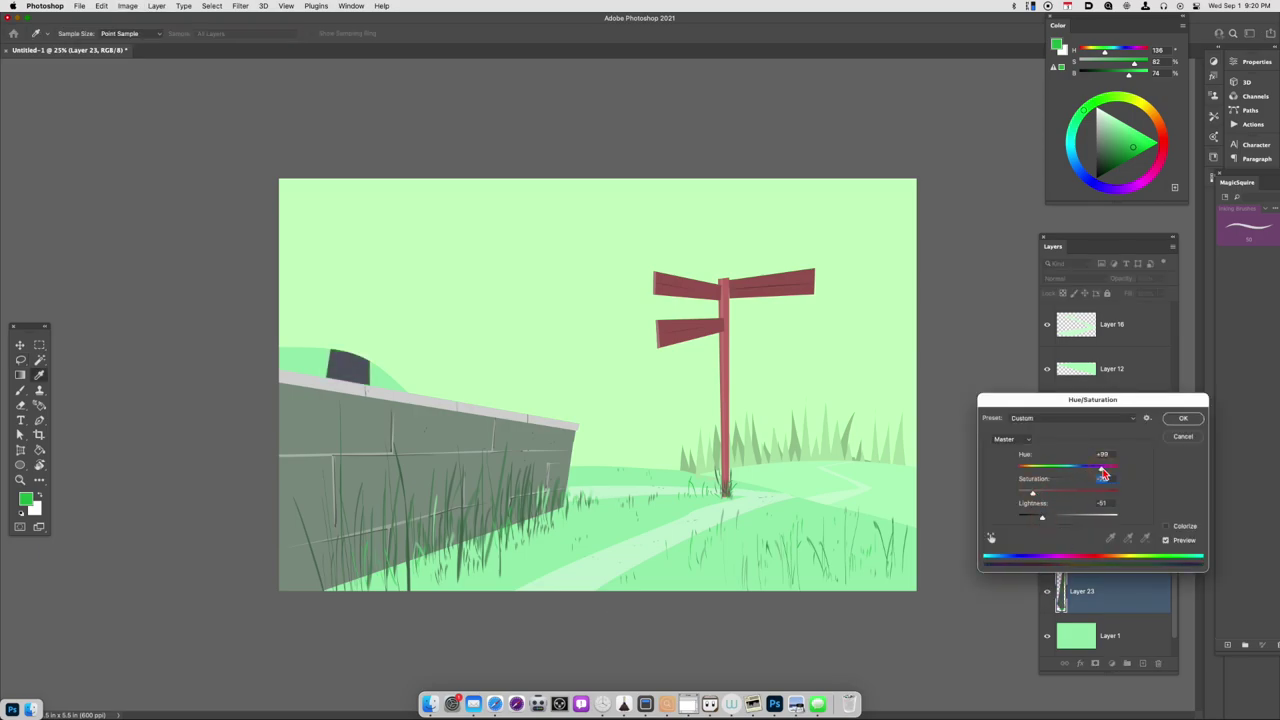
left_click(1183, 419)
- Raise the trunk's layer above Layer 21 so it stands in front of the hills and sky, and shift its hue again
key("super+bracketright")
key("super+bracketright")
key("super+bracketright")
key("super+bracketright")
key("super+bracketright")
key("super+bracketright")
key("super+bracketright")
key("super+bracketright")
key("super+u")
left_click_drag(1068, 469, 1095, 470)
left_click(1183, 419)
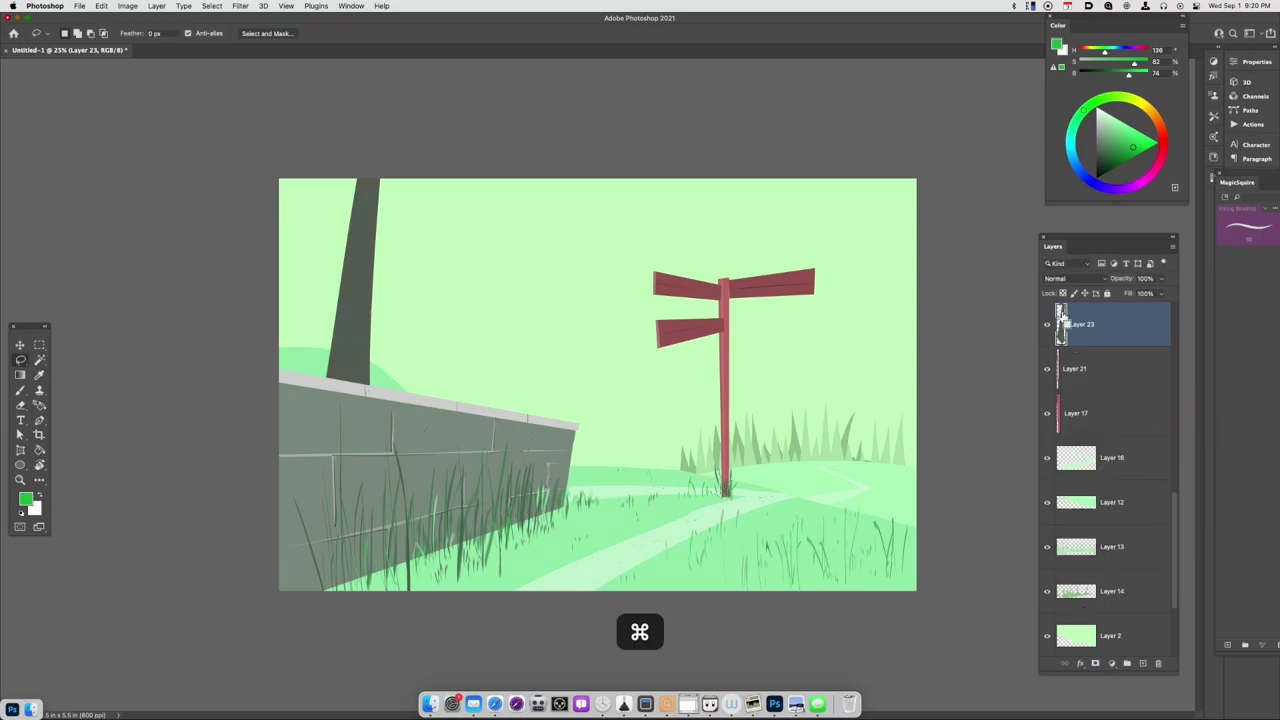
- Fill the trunk with a muted blue of hue 221, 26% saturation and 66% brightness, and darken it slightly
left_click(1062, 321, "super")
left_click_drag(1071, 155, 1106, 137)
key("alt+BackSpace")
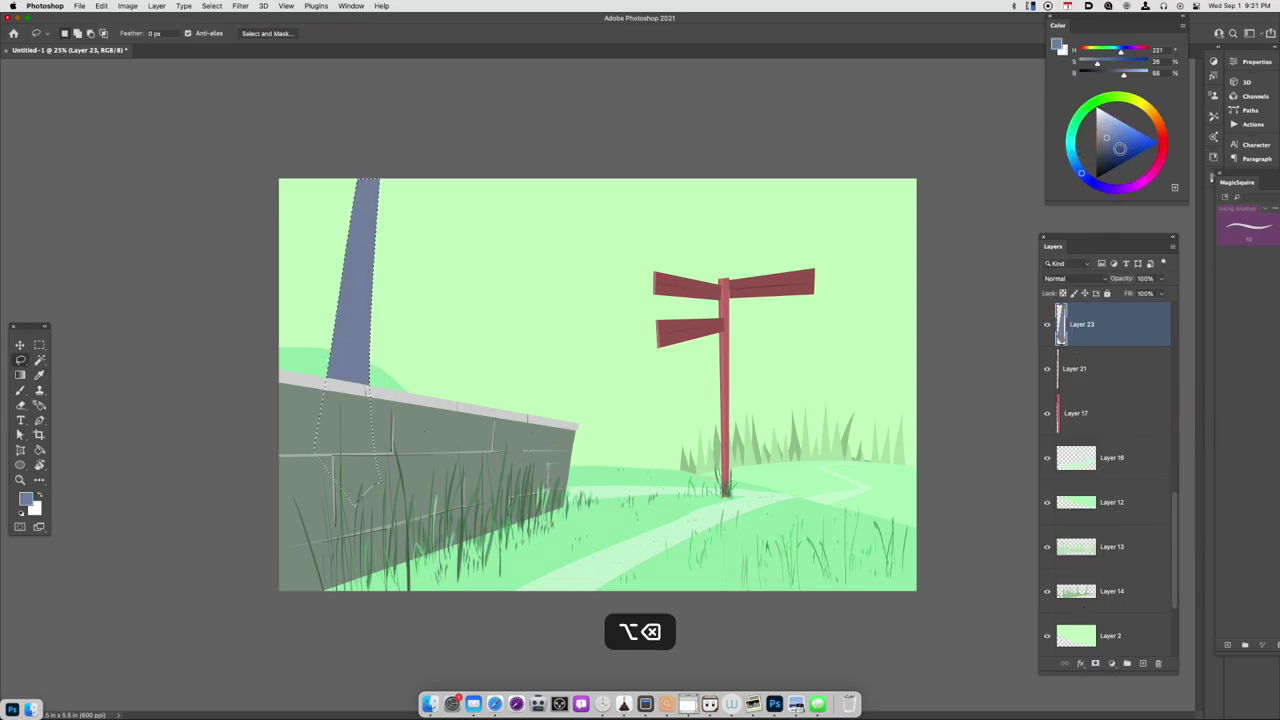
key("super+u")
key("Return")
- Lasso thin vertical bark streaks along the trunk, copy them to a new layer and darken them with Hue/Saturation
key("super+equal")
key("super+equal")
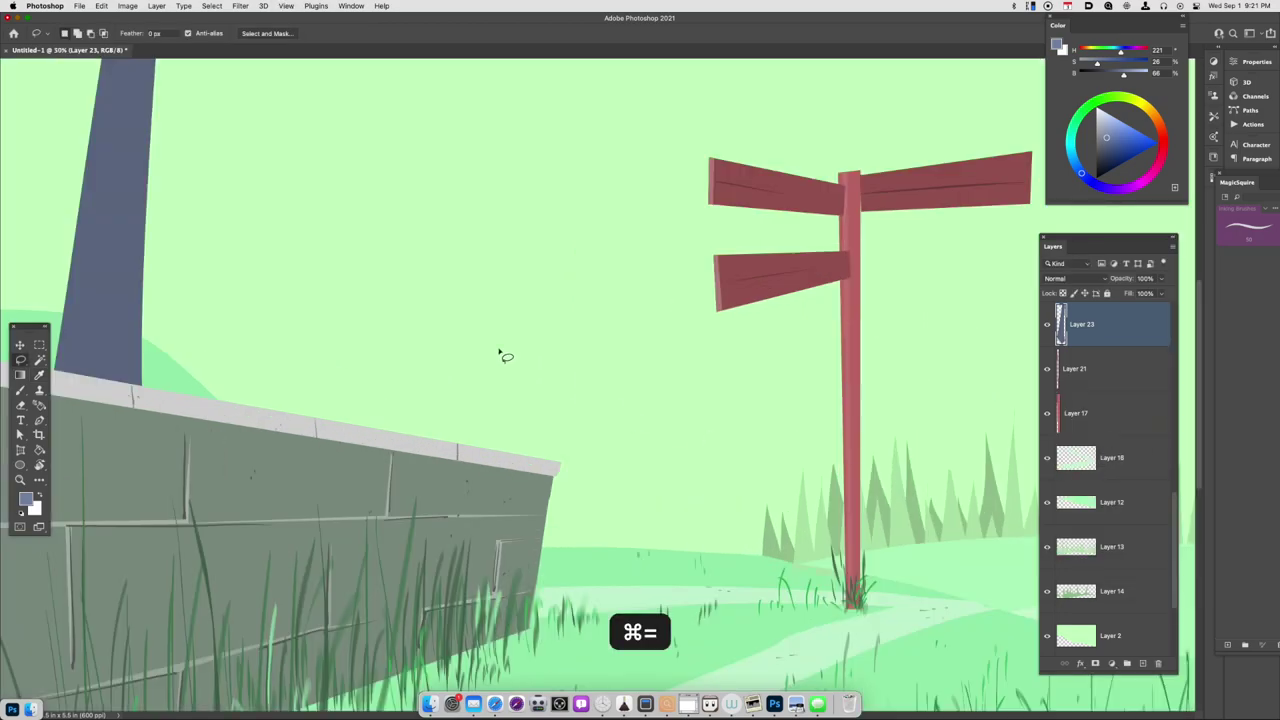
mouse_move(355, 163)
left_mouse_down()
mouse_move(326, 410)
mouse_move(361, 132)
left_mouse_up()
mouse_move(361, 140)
left_mouse_down()
mouse_move(335, 392)
mouse_move(368, 165)
left_mouse_up()
left_click_drag(330, 238, 292, 598)
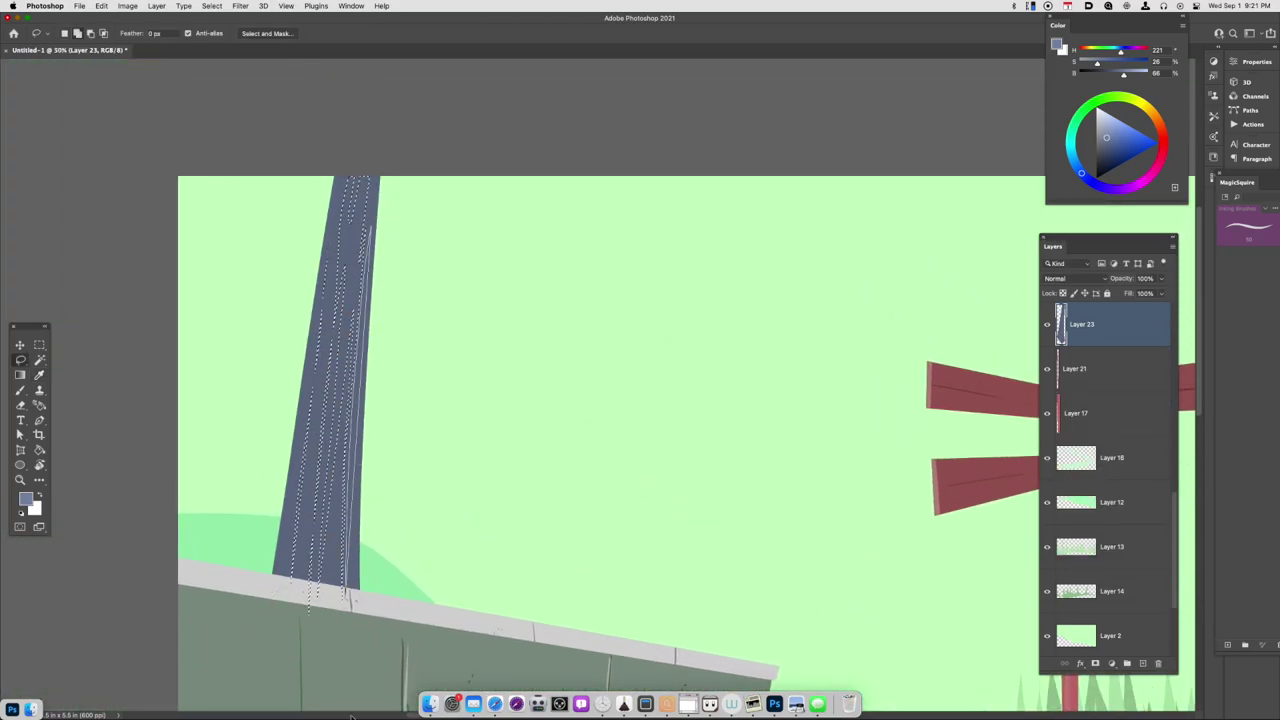
key("super+j")
key("super+u")
left_click_drag(1071, 525, 1064, 523)
left_click(1180, 421)
- Brush small dark bark marks between the streaks on the tree trunk
left_click(341, 392)
key("b")
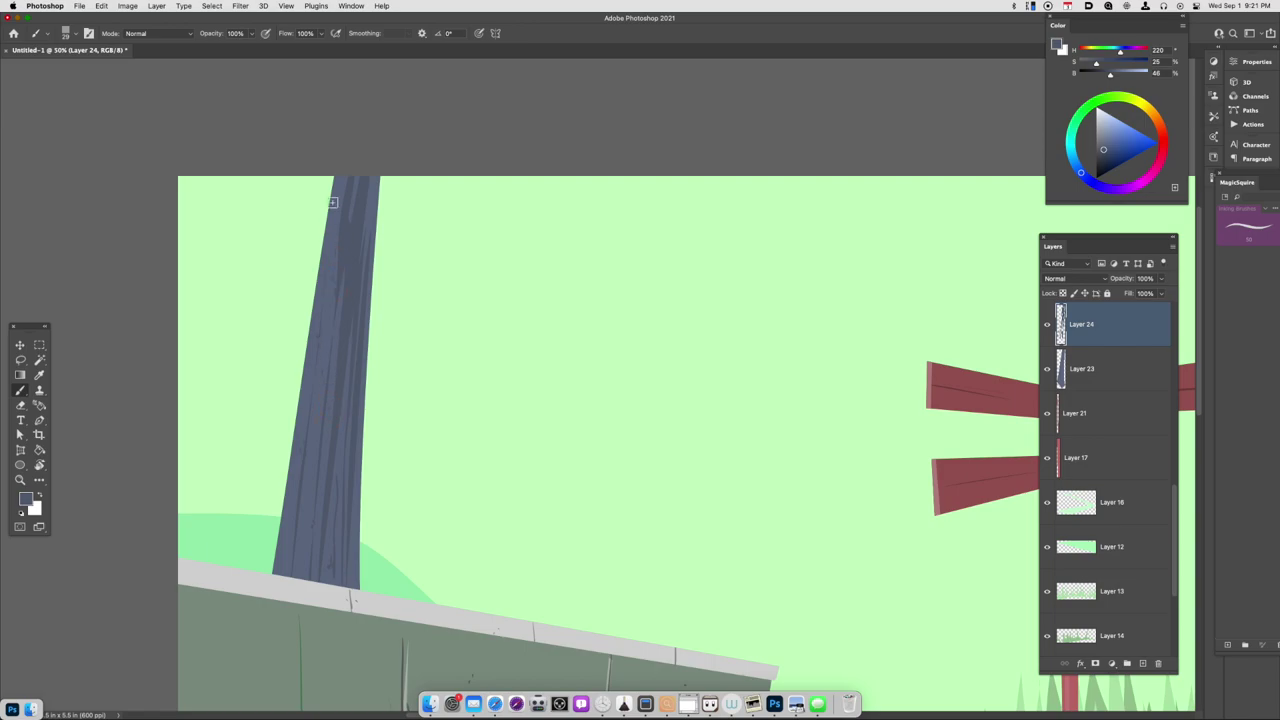
key("super+minus")
key("super+minus")
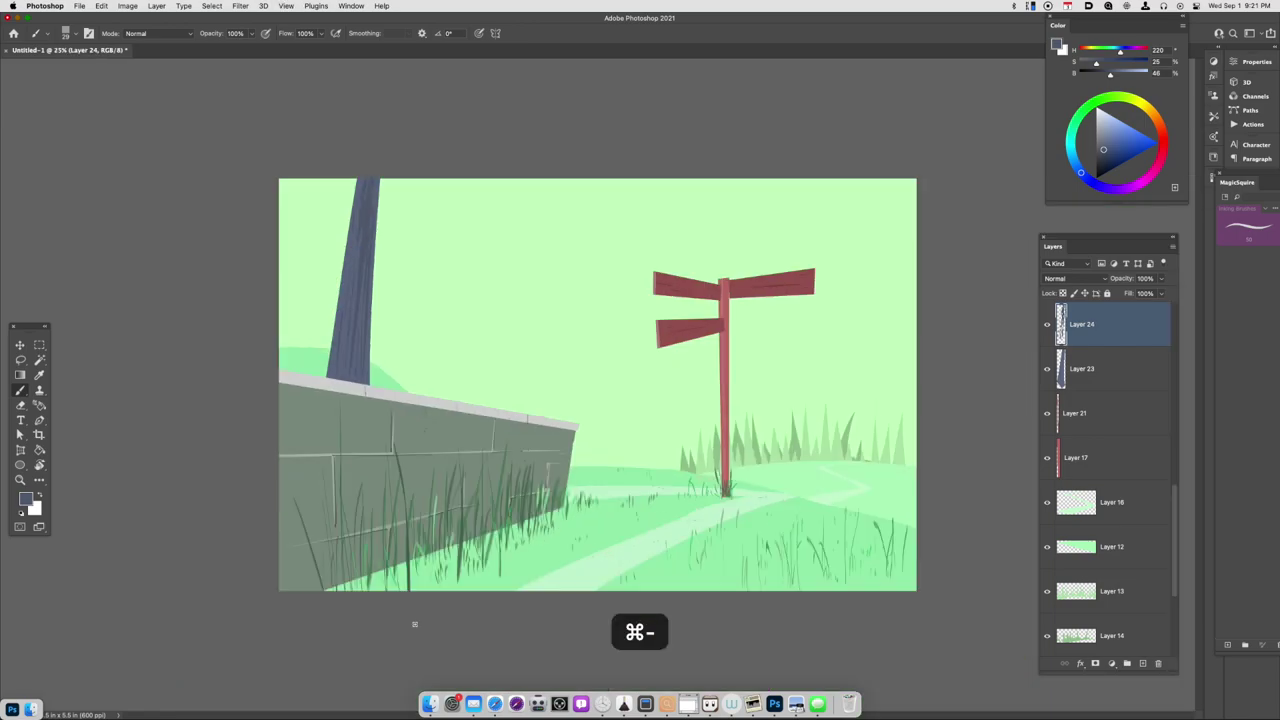
- Sample the trunk's blue and paint a short curved branch on the trunk's left side
left_click(354, 274, "alt")
key("super+z")
left_click_drag(329, 229, 345, 255)
key("super+minus")
- On a new layer above Layer 21, outline a leafy canopy behind the trunk and fill it with green, hue 92, 64% saturation, 53% brightness
left_click(1103, 414)
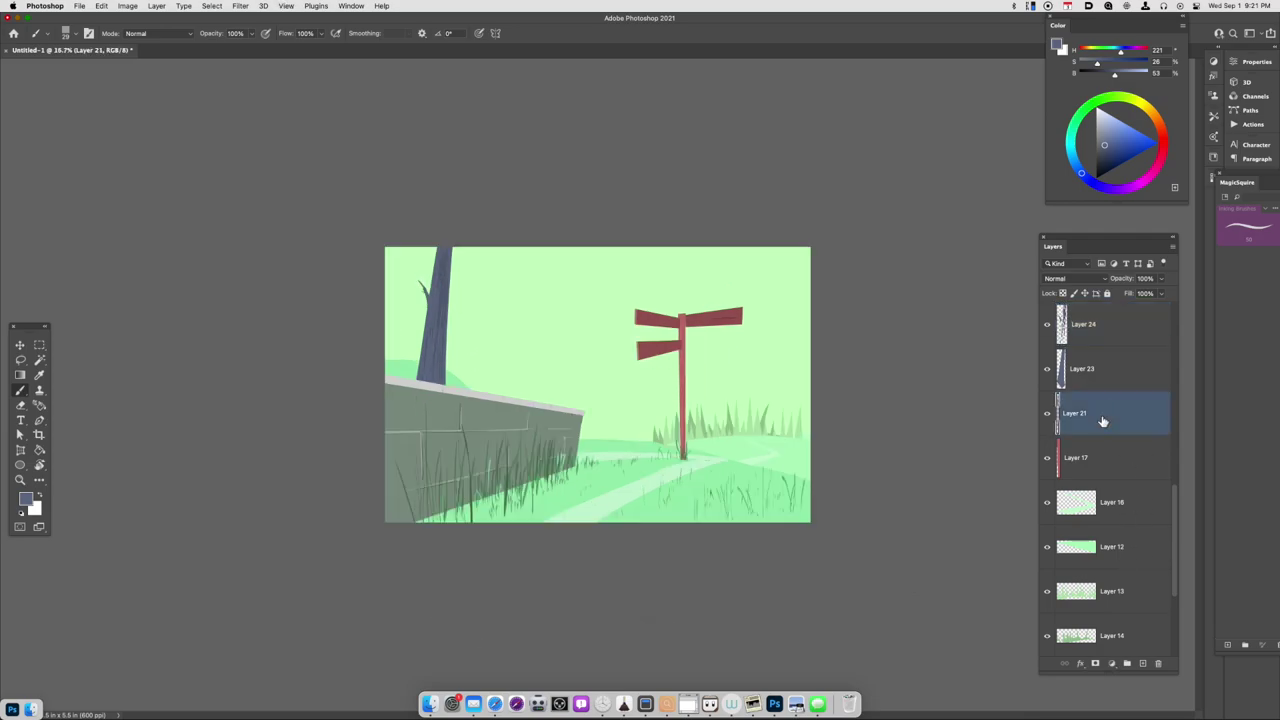
key("alt+shift+super+n")
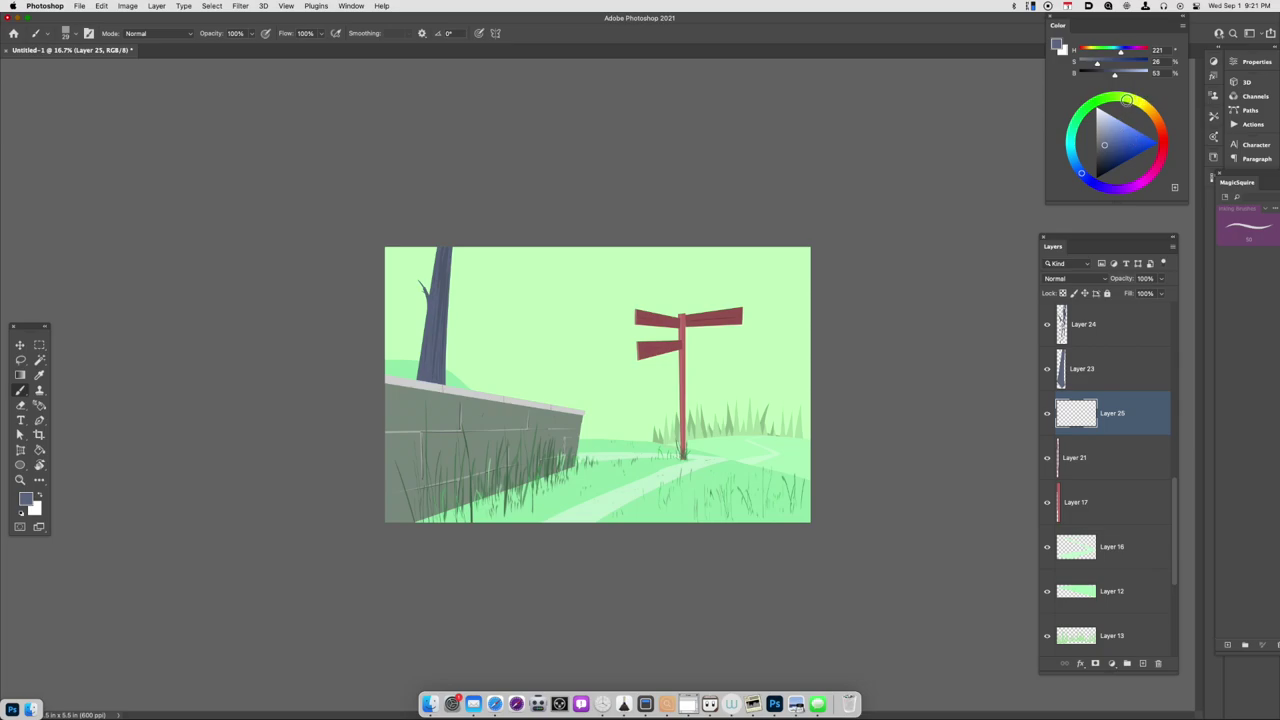
left_click(1117, 97)
left_click_drag(1126, 146, 1117, 153)
key("l")
mouse_move(562, 234)
left_mouse_down()
mouse_move(492, 322)
mouse_move(334, 296)
mouse_move(538, 124)
left_mouse_up()
key("alt+BackSpace")
key("super+d")
- Darken the tree canopy with a Hue/Saturation lightness of -37
key("super+u")
left_click_drag(1067, 516, 1050, 520)
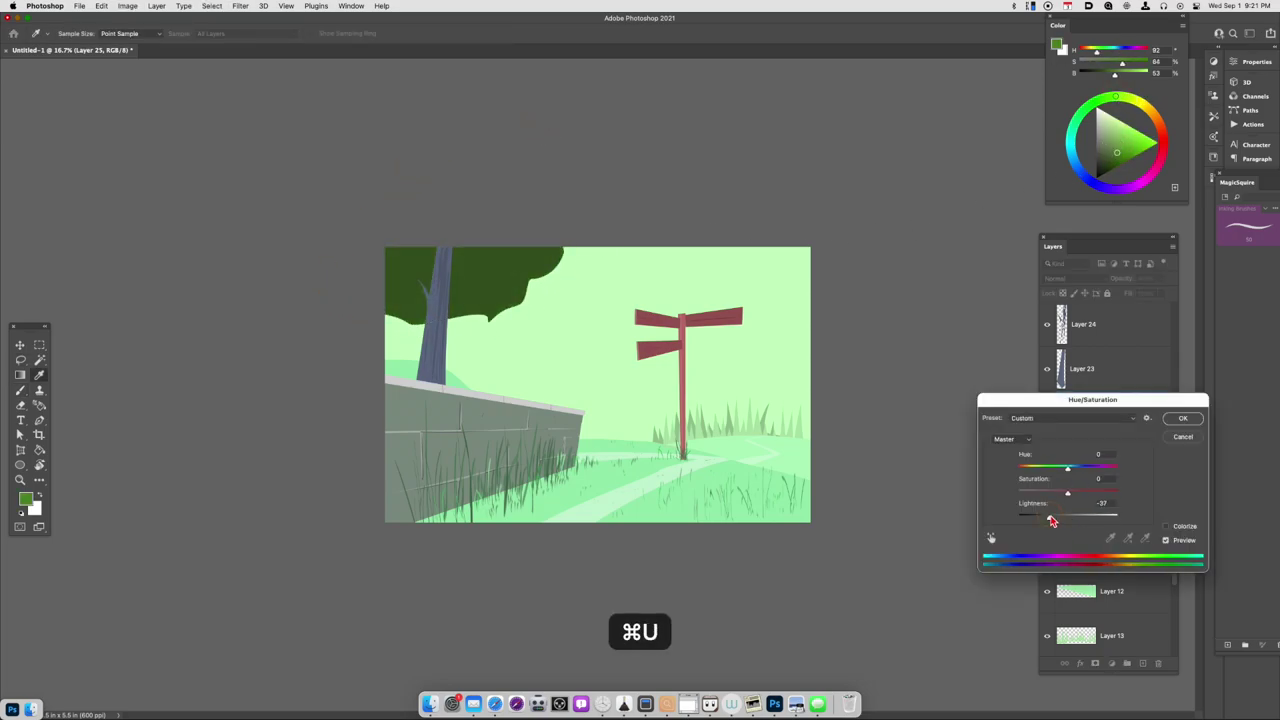
key("Return")
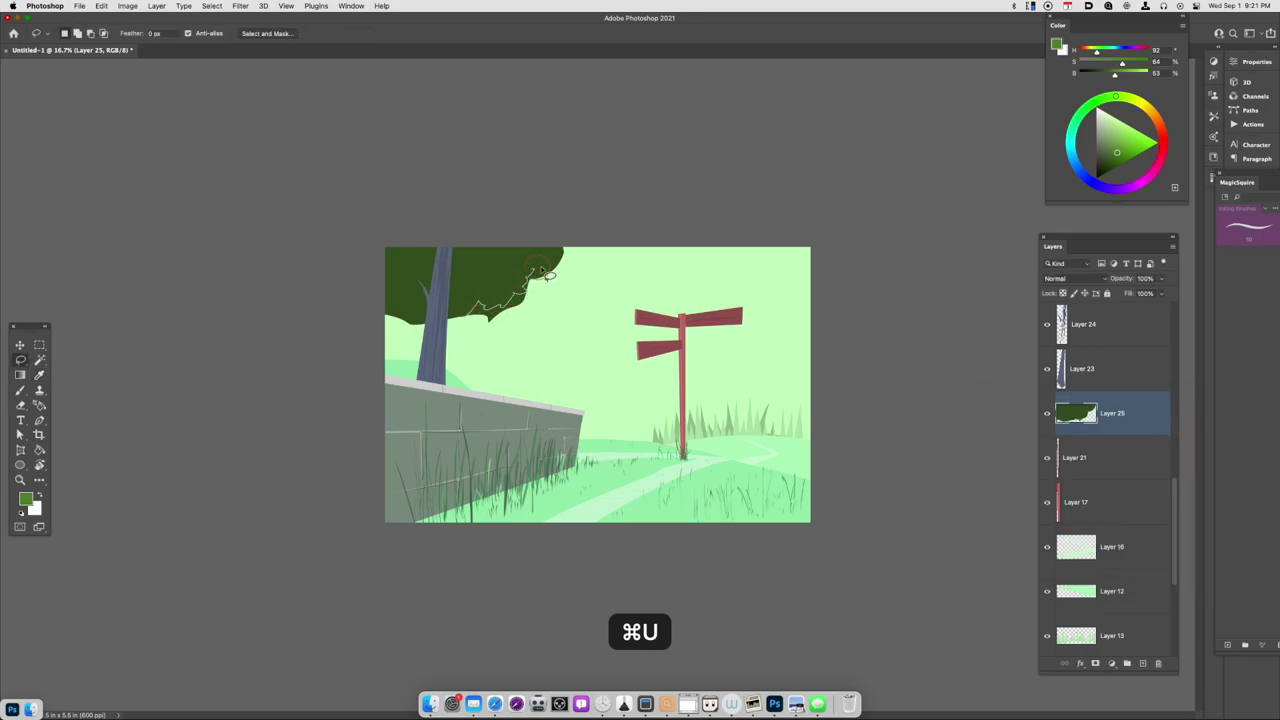
- Lasso and cut away jagged pieces along both sides of the canopy's lower edge to shape leaf clusters
mouse_move(557, 272)
left_mouse_down()
mouse_move(512, 336)
mouse_move(462, 316)
left_mouse_up()
key("super+x")
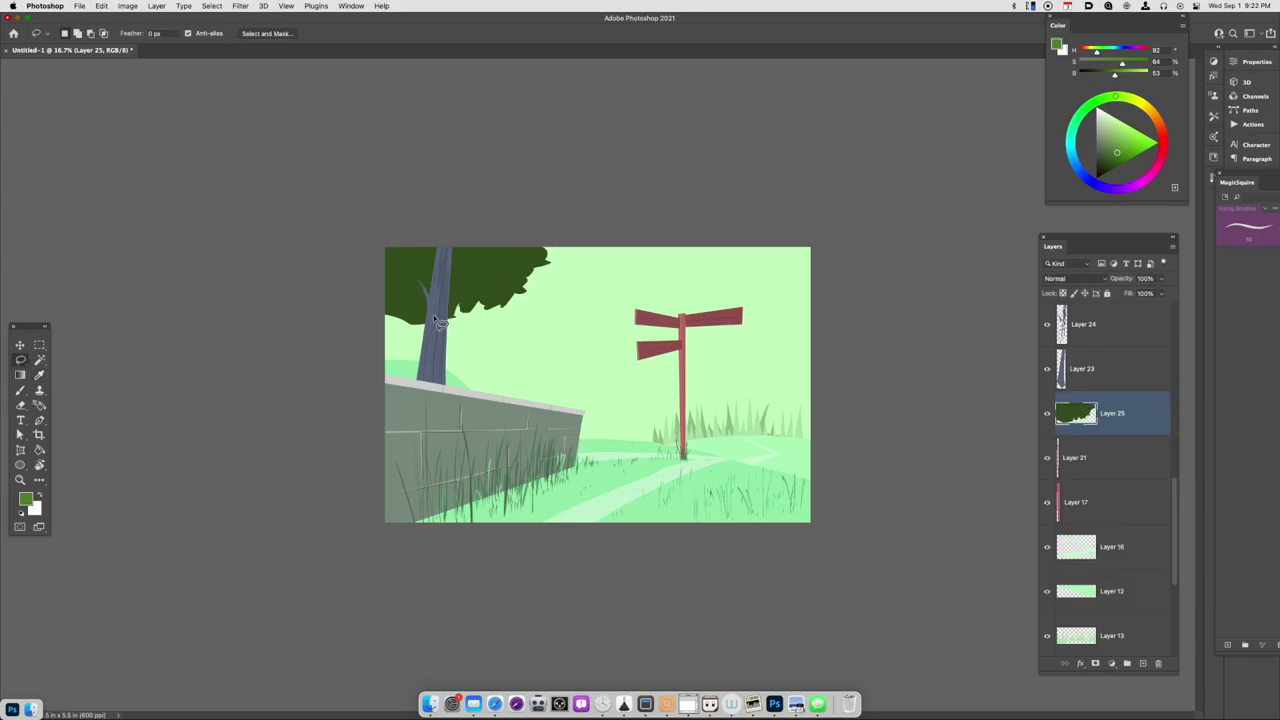
left_click_drag(371, 304, 376, 308)
key("super+x")
- Lasso leaf shadow shapes across the canopy, copy them to a new layer and darken them
mouse_move(386, 251)
left_mouse_down()
mouse_move(396, 280)
mouse_move(421, 299)
mouse_move(442, 272)
mouse_move(423, 286)
mouse_move(389, 268)
mouse_move(413, 270)
mouse_move(387, 240)
mouse_move(430, 216)
mouse_move(529, 237)
mouse_move(478, 260)
left_mouse_up()
key("super+j")
key("super+u")
left_click_drag(1067, 518, 1053, 520)
left_click(1182, 419)
- Lasso small gaps in the upper canopy on both sides of the trunk and cut them out of Layer 25
left_click_drag(519, 260, 498, 256)
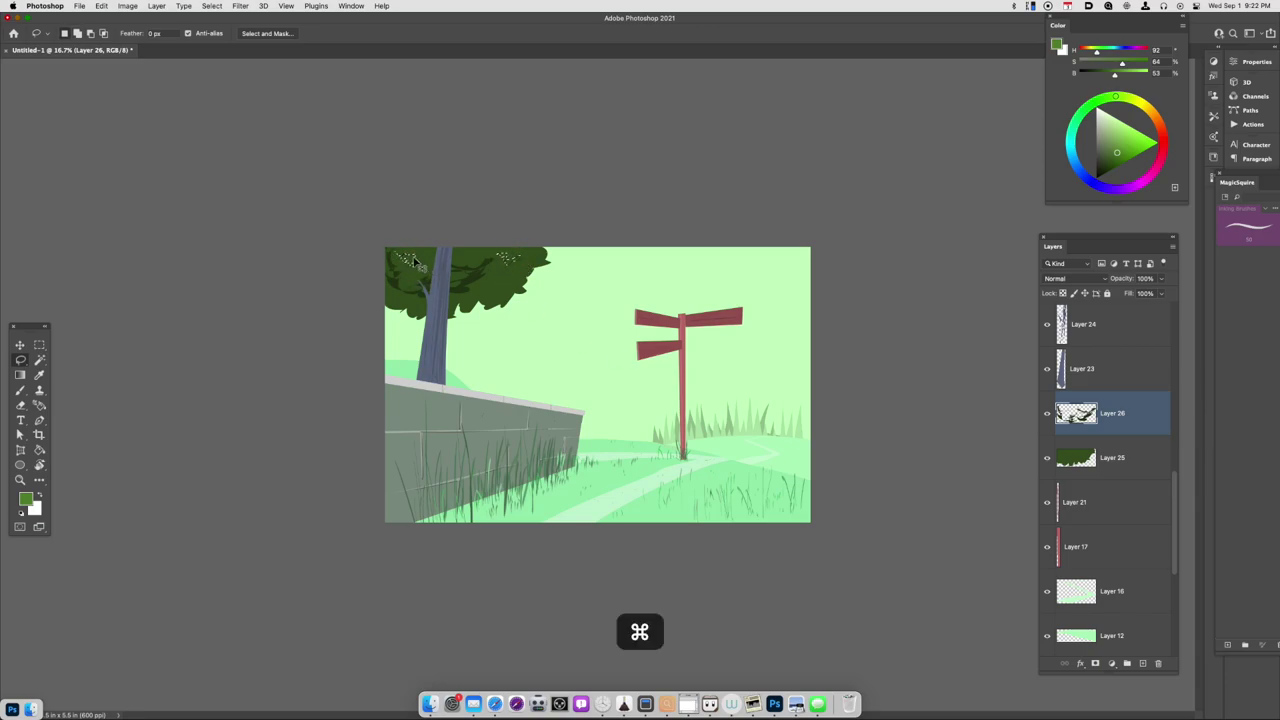
mouse_move(403, 253)
left_mouse_down()
mouse_move(420, 262)
mouse_move(404, 250)
left_mouse_up()
left_click(1120, 462)
key("super+x")
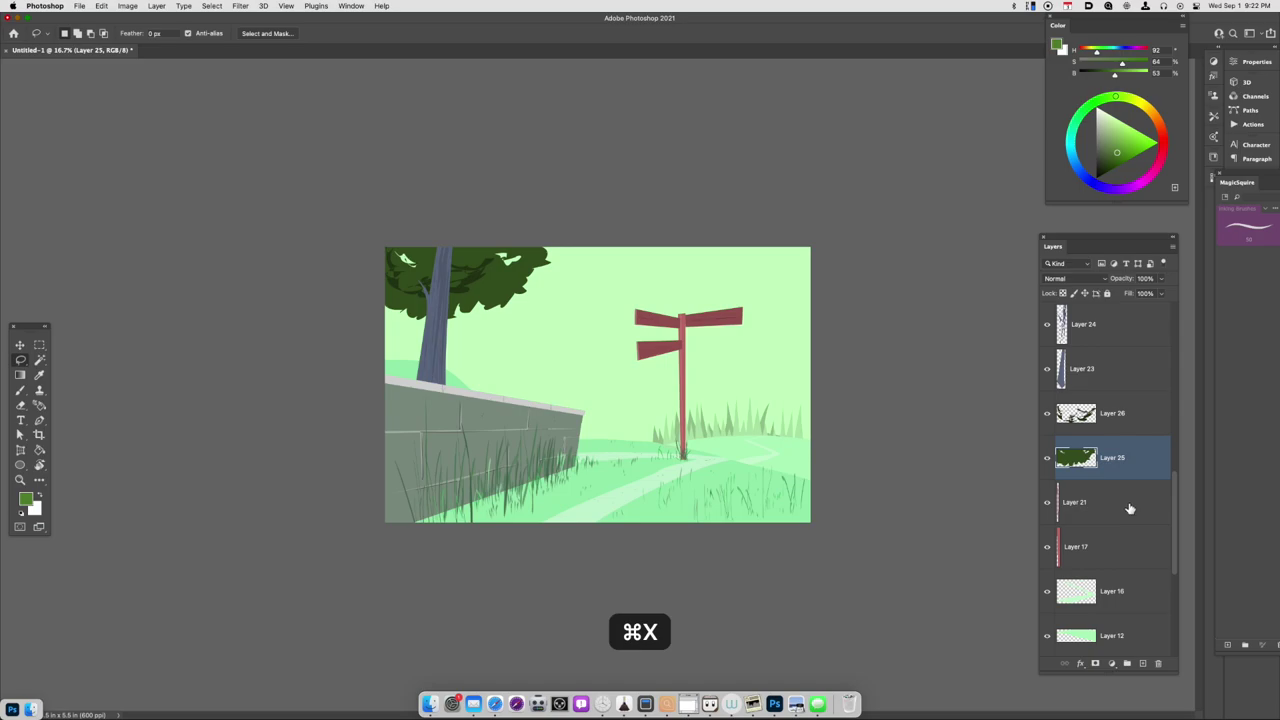
- Sample the canopy's dark green and paint fine leaf strokes across the gaps in the foliage
key("b")
key("super+z")
left_click_drag(517, 258, 500, 263)
left_click(514, 266, "alt")
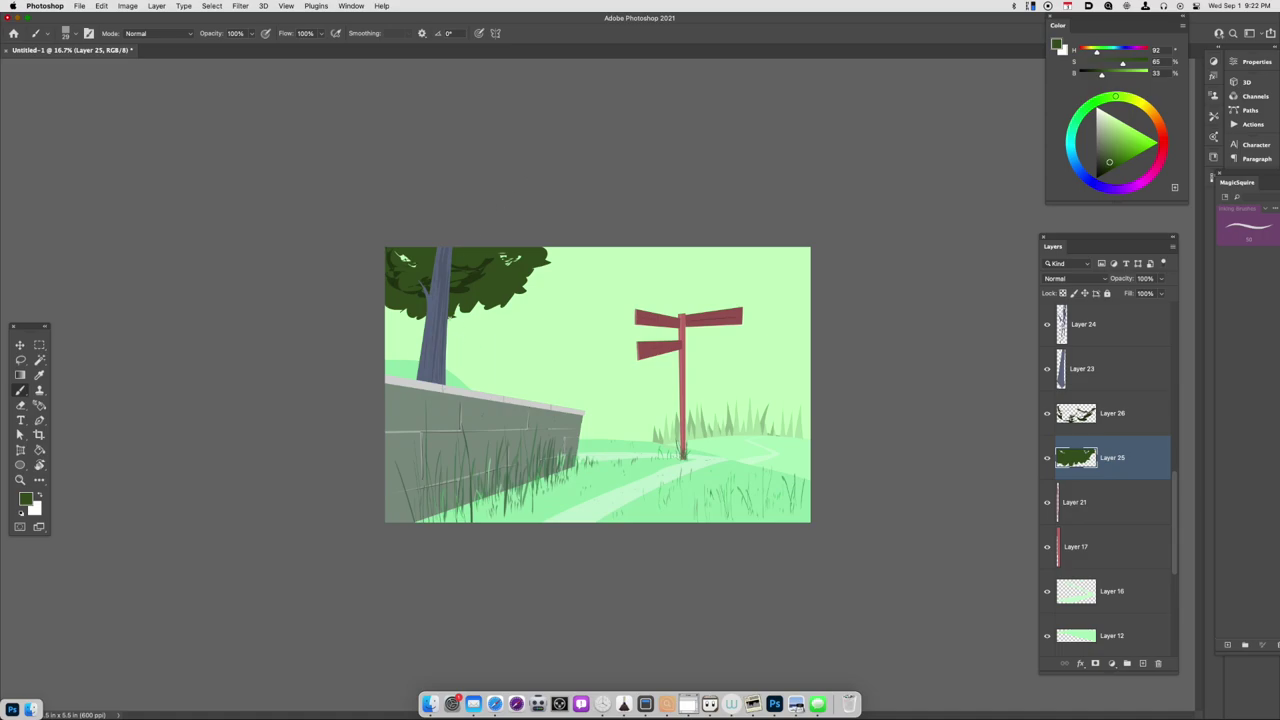
- Lasso leaf highlight patches on the lower canopy, copy them to a new layer and lighten them
key("l")
key("super+d")
left_click_drag(490, 286, 486, 292)
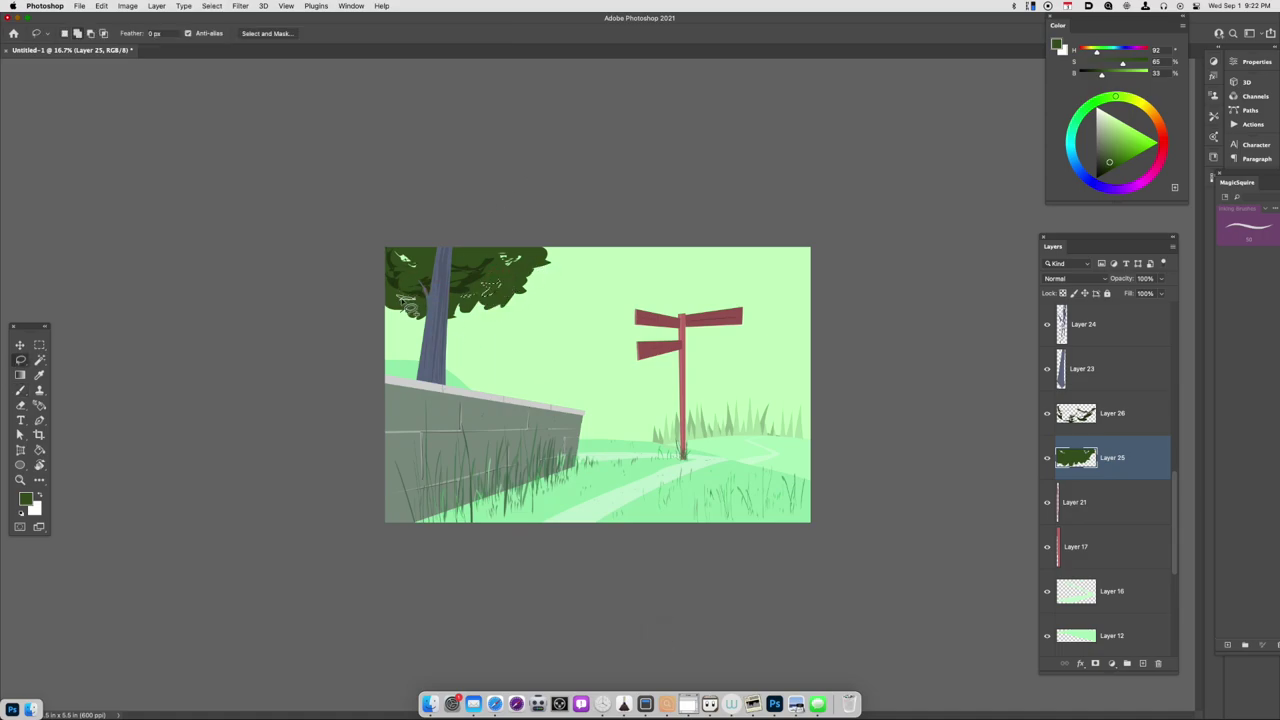
key("super+j")
key("super+u")
left_click_drag(1068, 519, 1084, 521)
left_click(1184, 419)
- Compare the whole painting at different sizes with proof colors on and off
key("super+minus")
key("super+minus")
key("super+equal")
key("super+equal")
key("super+y")
key("super+y")
key("super+equal")
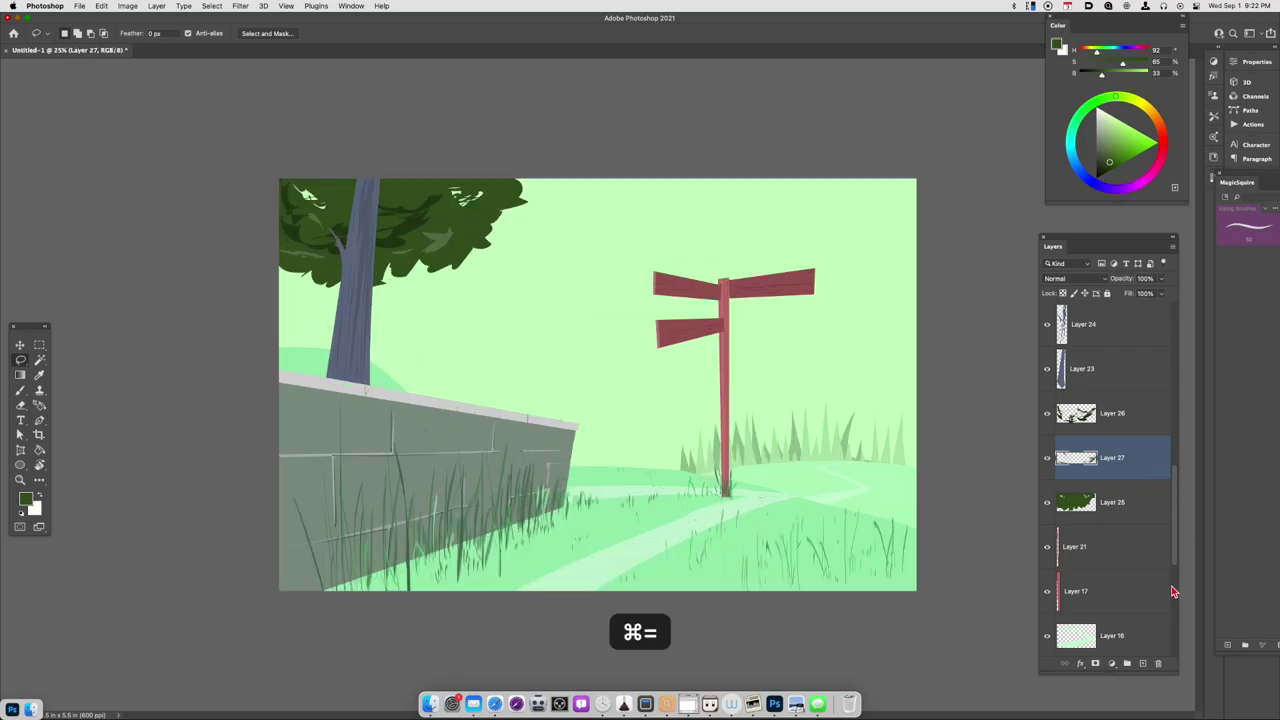
- Select the sky's layer, Layer 2, and shift its hue slightly towards yellow
scroll(1165, 477, "down", 5)
left_click(1137, 505)
key("super+u")
mouse_move(1067, 468)
left_mouse_down()
mouse_move(1097, 471)
mouse_move(1069, 474)
left_mouse_up()
left_click(1184, 421)
key("super+minus")
key("super+equal")
key("l")
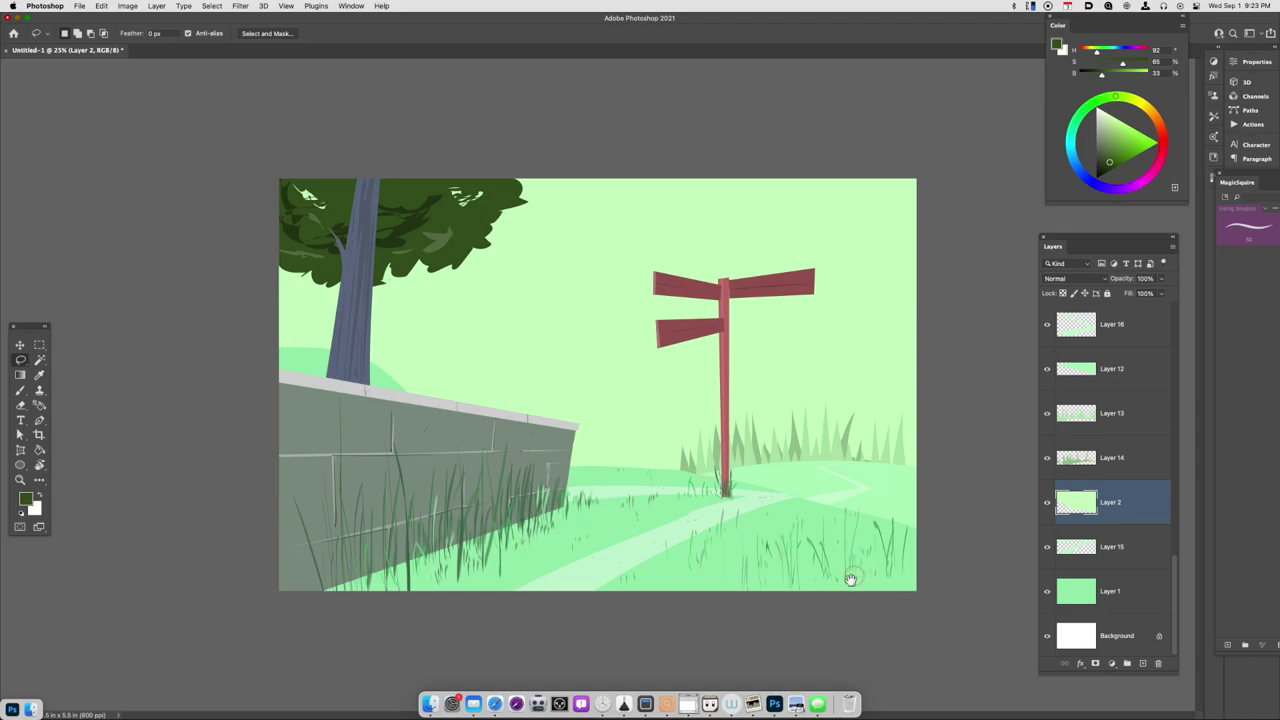
- Load the sky's shape from Layer 2 as a selection and add a new layer directly above it
left_click(1131, 596)
left_click(1125, 508)
left_click(1078, 503, "super")
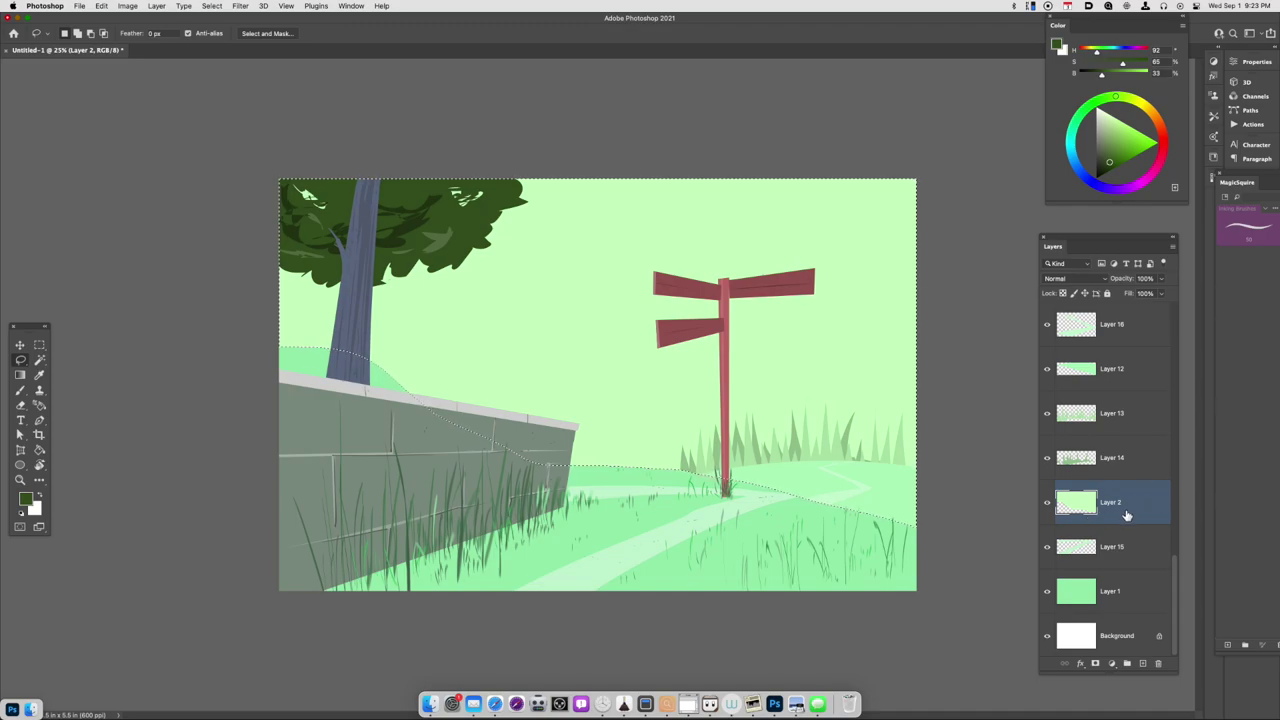
key("shift+alt+super+n")
- Choose the Soft Round Pressure Opacity brush at about 460 px with a pale colour of hue 92, 19% saturation and 100% brightness
key("b")
left_click(80, 37)
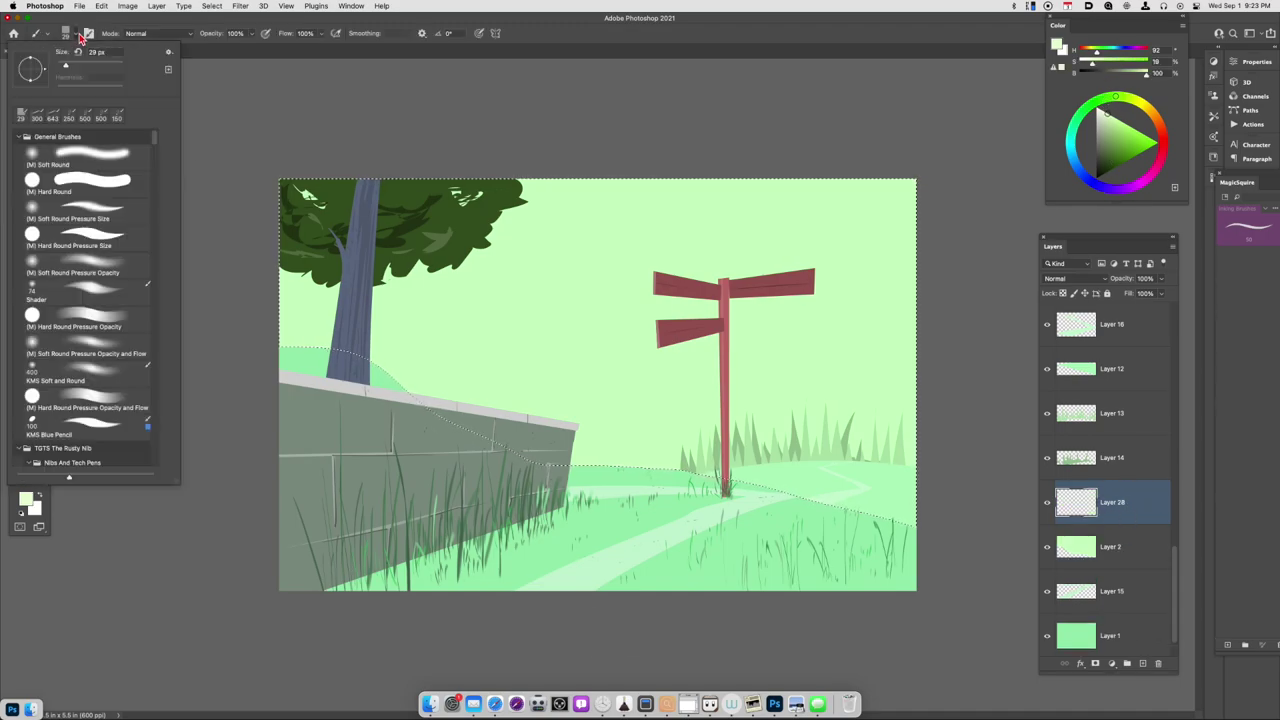
left_click(49, 35)
left_click(90, 34)
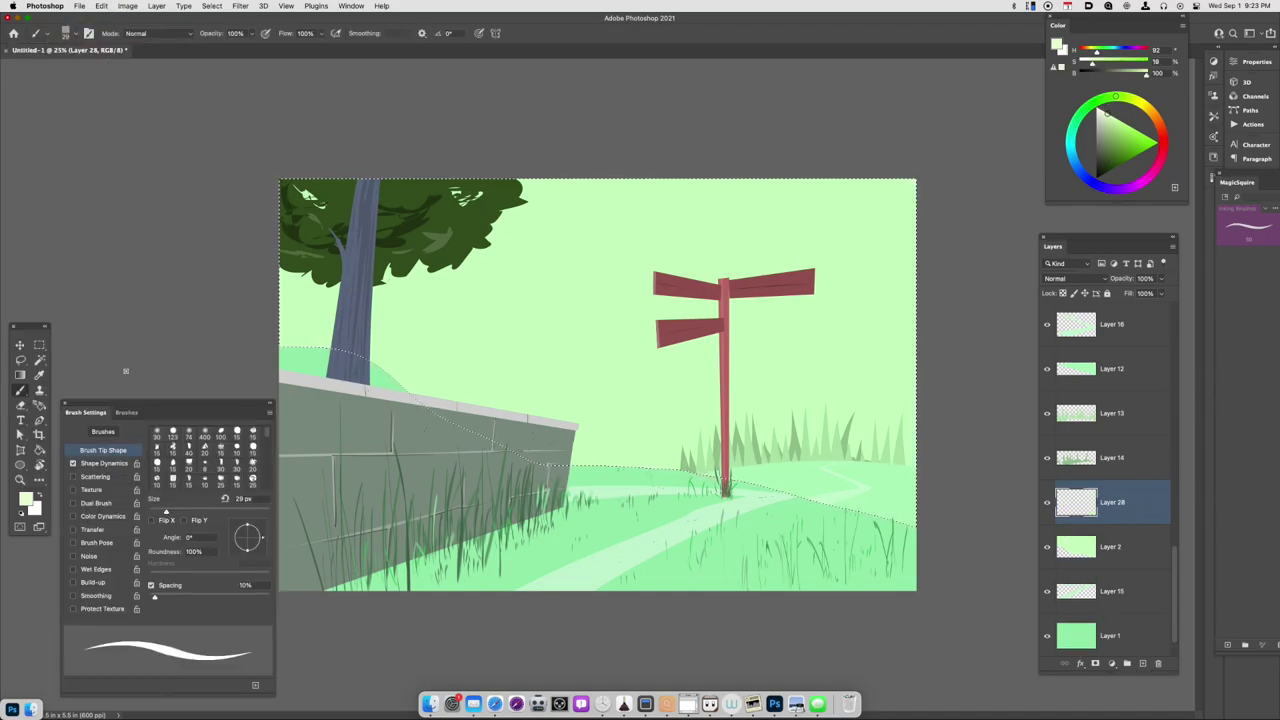
key("F5")
left_click(77, 35)
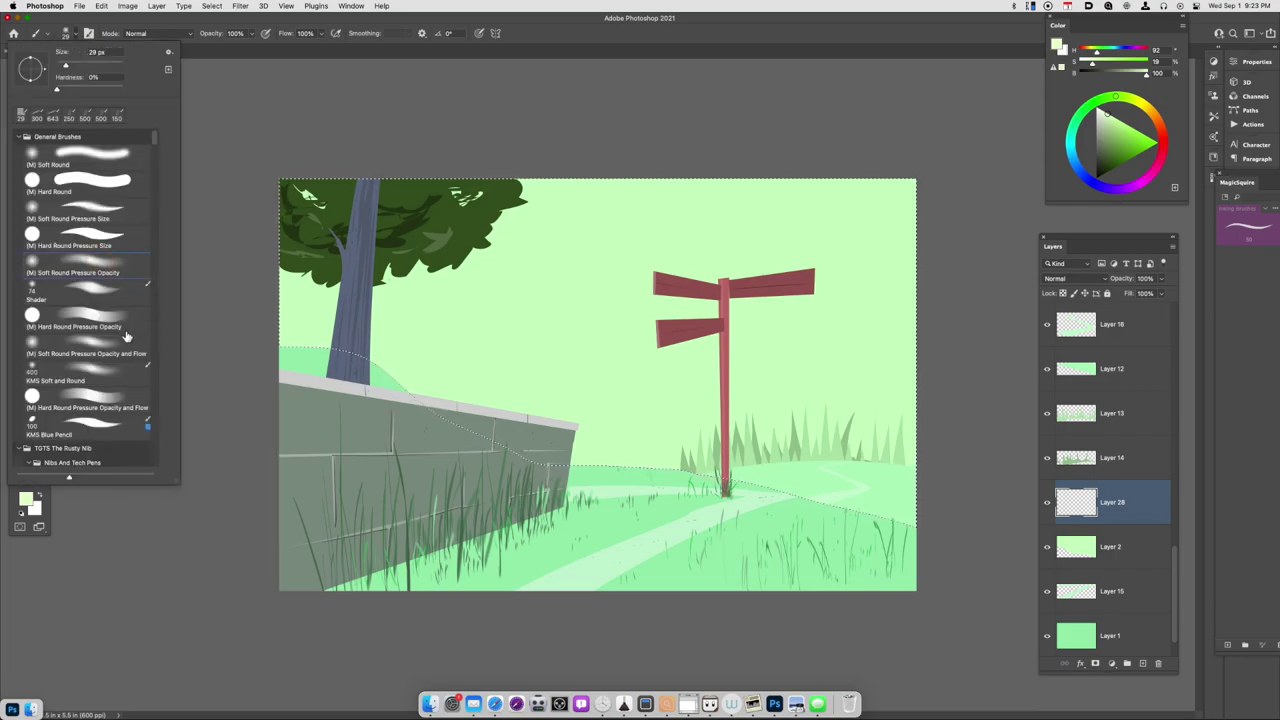
left_click_drag(66, 65, 114, 65)
- Paint a soft pale glow in the sky along the hills' horizon and remove the selection
mouse_move(571, 460)
left_mouse_down()
mouse_move(709, 483)
mouse_move(896, 457)
mouse_move(535, 464)
mouse_move(278, 340)
mouse_move(524, 446)
left_mouse_up()
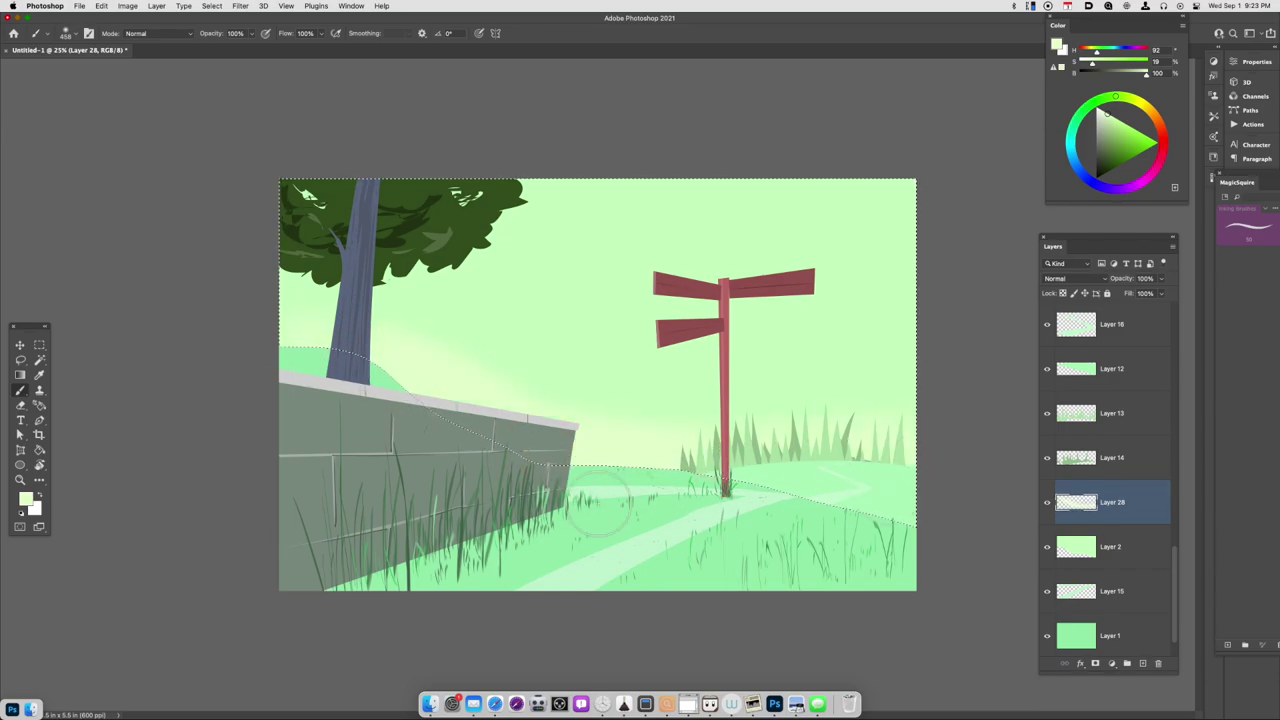
key("super+d")
key("super+equal")
key("super+minus")
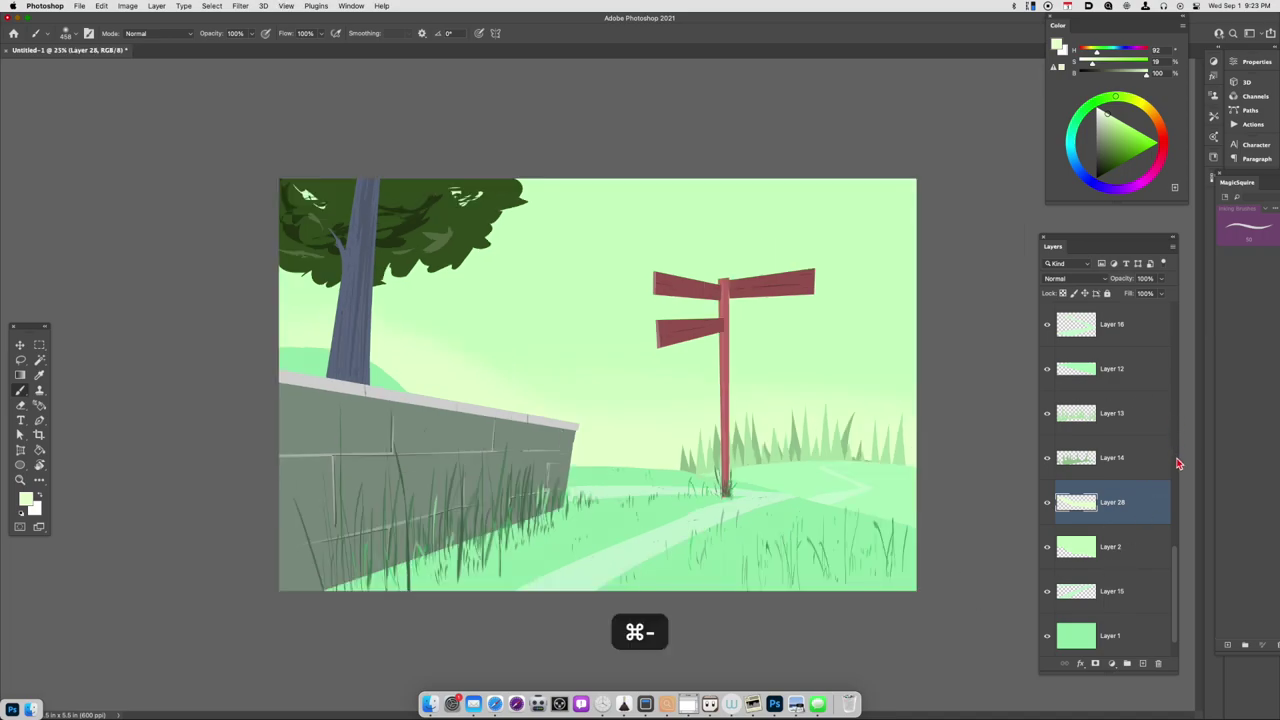
- Add a new empty layer on top of all the others, above Layer 22
left_click_drag(1176, 560, 1198, 317)
left_click(1149, 325)
key("alt+shift+super+n")
key("Return")
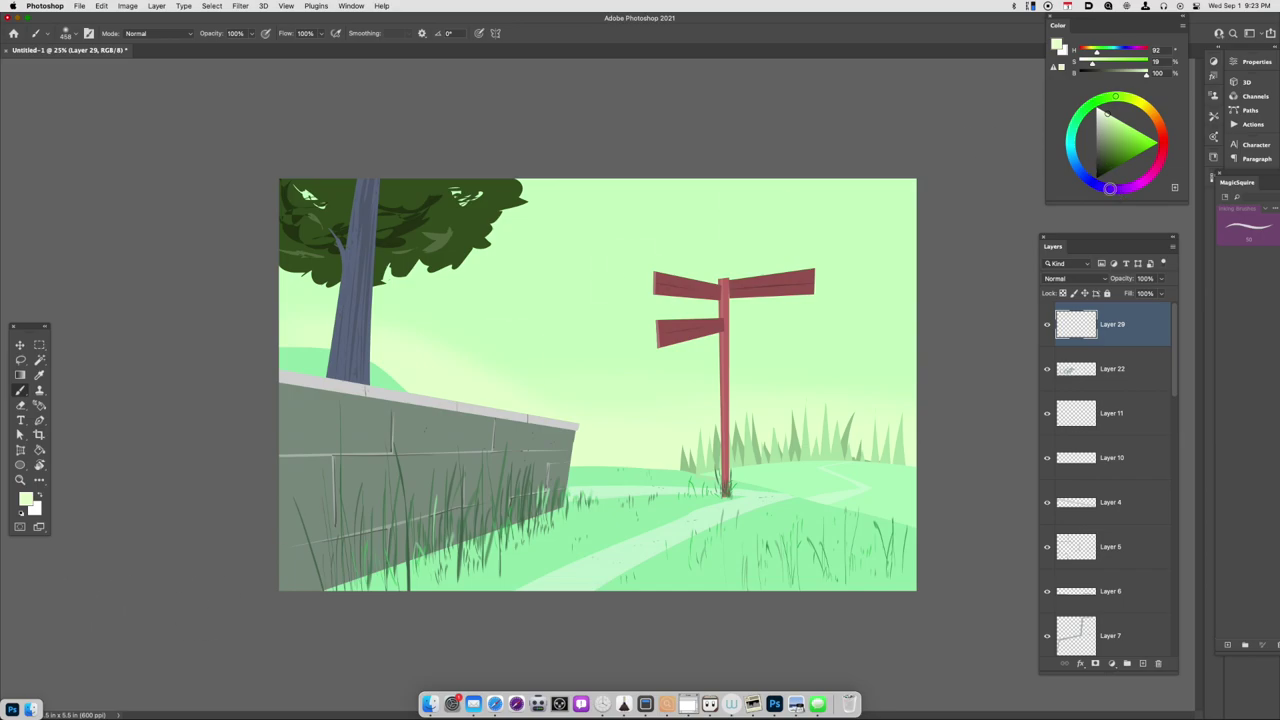
- Set Layer 29 to Multiply and choose a dark purple of hue about 276, 97% saturation and 56% brightness
mouse_move(1107, 188)
left_mouse_down()
mouse_move(1134, 183)
mouse_move(1123, 188)
left_mouse_up()
left_click_drag(1144, 142, 1129, 157)
left_click(1072, 278)
left_click(1065, 309)
- Paint a soft purple shadow over the wall's lower-left corner and along the foreground grass with the brush at about 1200 px
left_click_drag(305, 490, 292, 588)
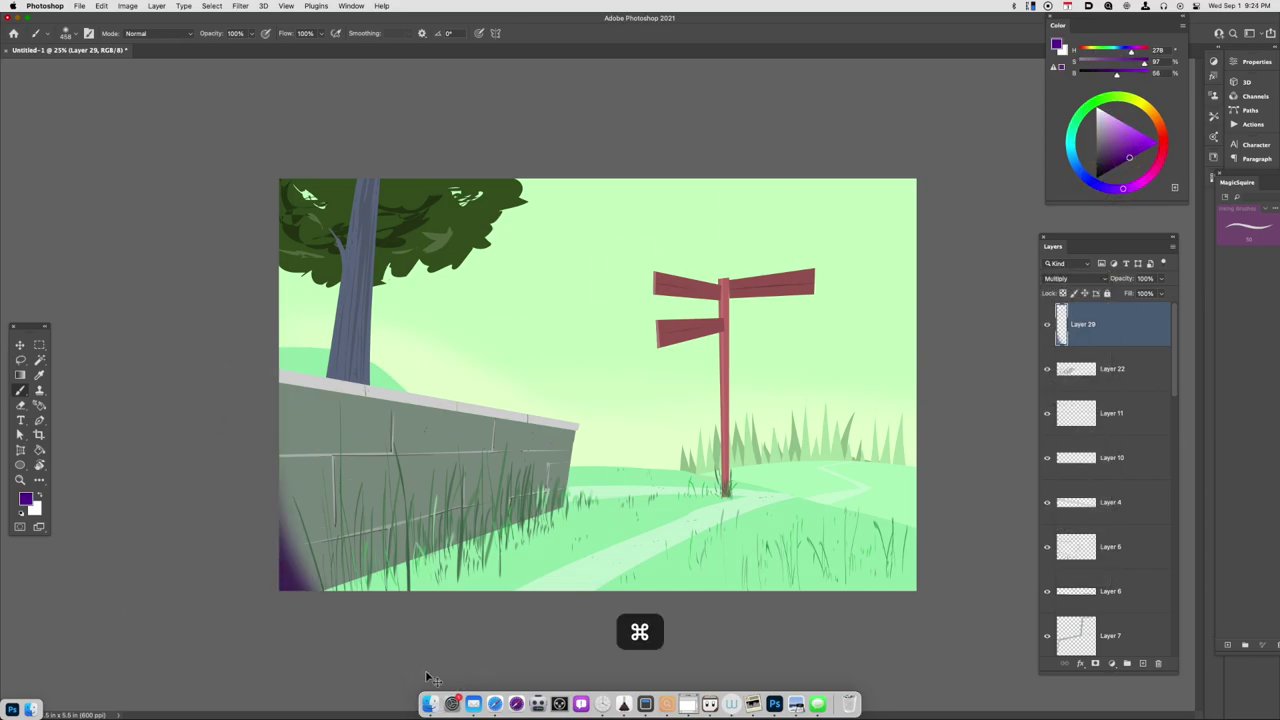
key("super+z")
mouse_move(257, 337)
left_mouse_down()
mouse_move(434, 639)
mouse_move(286, 564)
mouse_move(355, 520)
mouse_move(760, 585)
left_mouse_up()
mouse_move(372, 577)
left_mouse_down()
mouse_move(734, 618)
mouse_move(880, 595)
mouse_move(371, 576)
mouse_move(369, 565)
mouse_move(278, 587)
left_mouse_up()
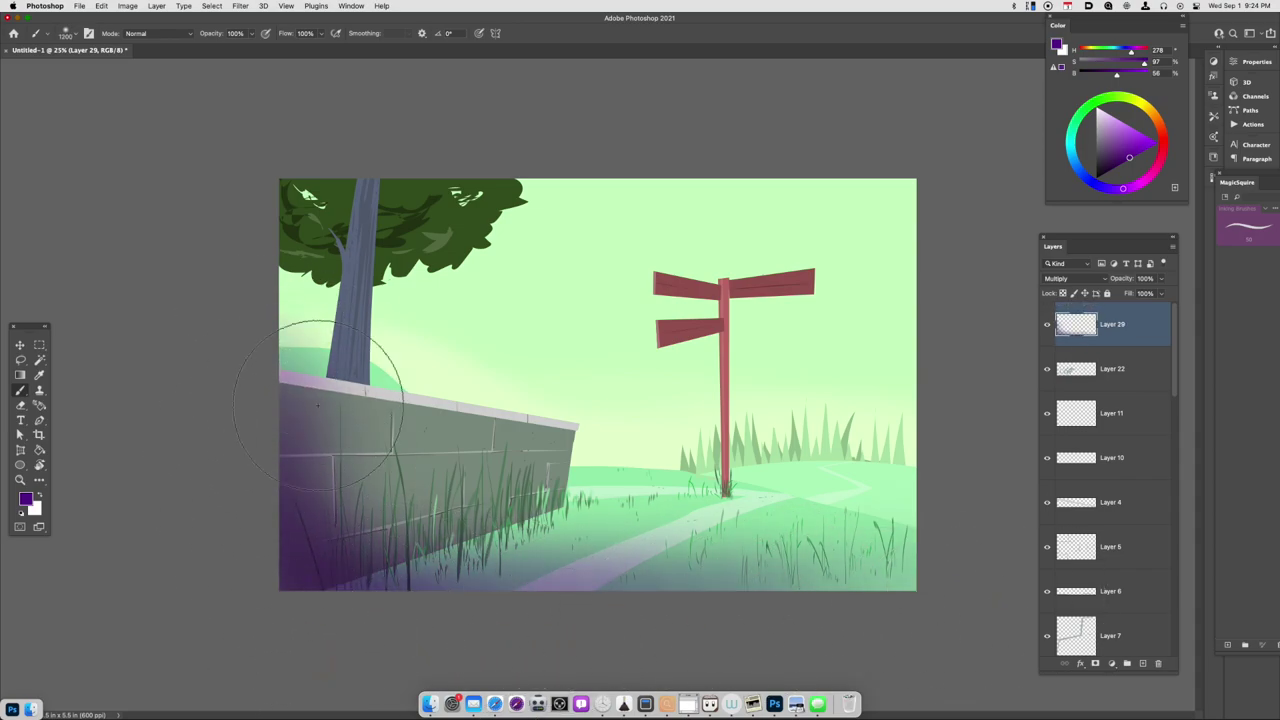
mouse_move(316, 475)
left_mouse_down()
mouse_move(352, 385)
mouse_move(413, 526)
mouse_move(524, 577)
mouse_move(669, 577)
mouse_move(365, 596)
mouse_move(928, 614)
mouse_move(657, 602)
mouse_move(569, 651)
left_mouse_up()
mouse_move(283, 493)
left_mouse_down()
mouse_move(271, 490)
mouse_move(283, 527)
left_mouse_up()
- Desaturate the purple shadow with two Hue/Saturation adjustments, setting Saturation to -44 in the first and lowering it again in the second
key("super+u")
left_click_drag(1067, 493, 1047, 498)
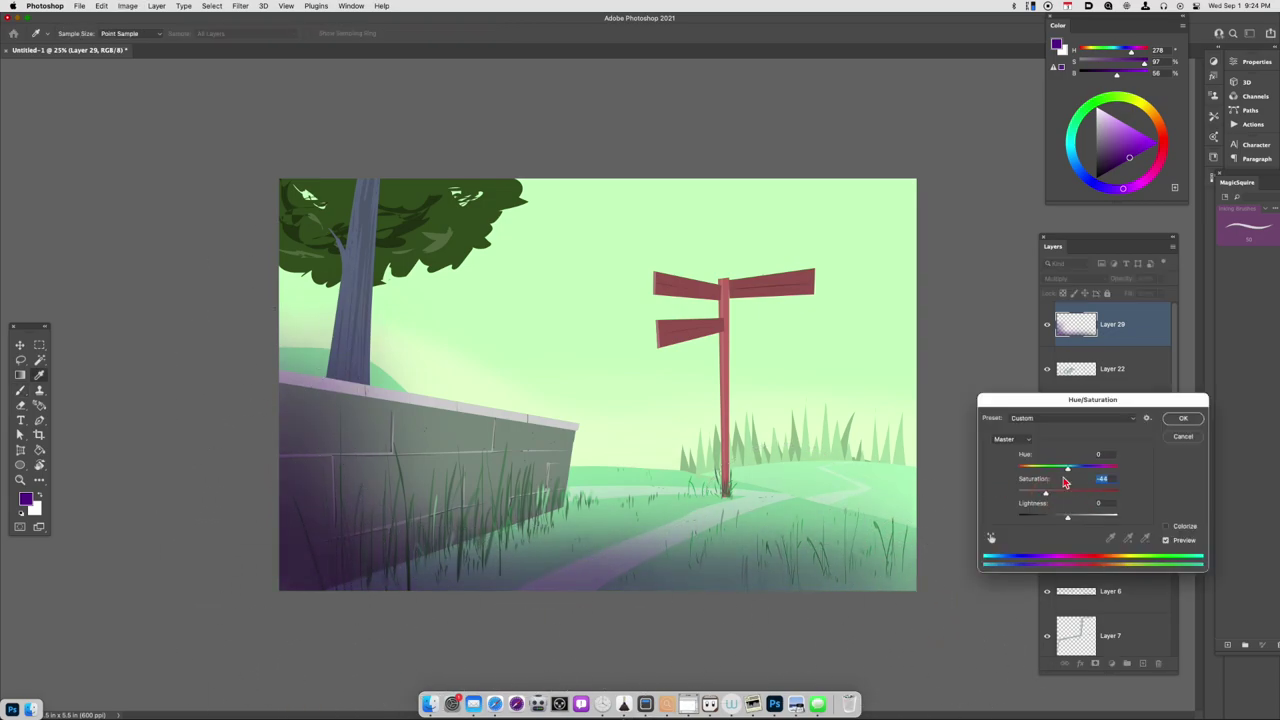
left_click(1183, 418)
key("super+minus")
key("super+u")
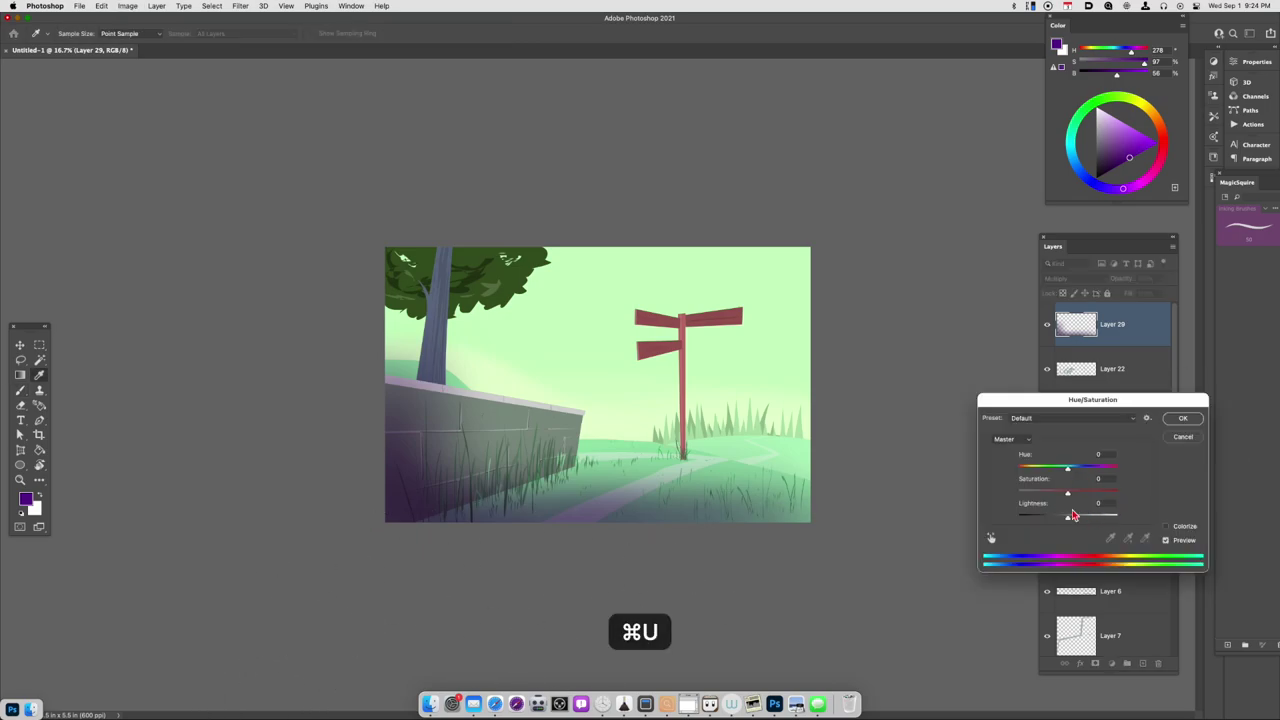
left_click_drag(1067, 493, 1046, 497)
left_click(1183, 418)
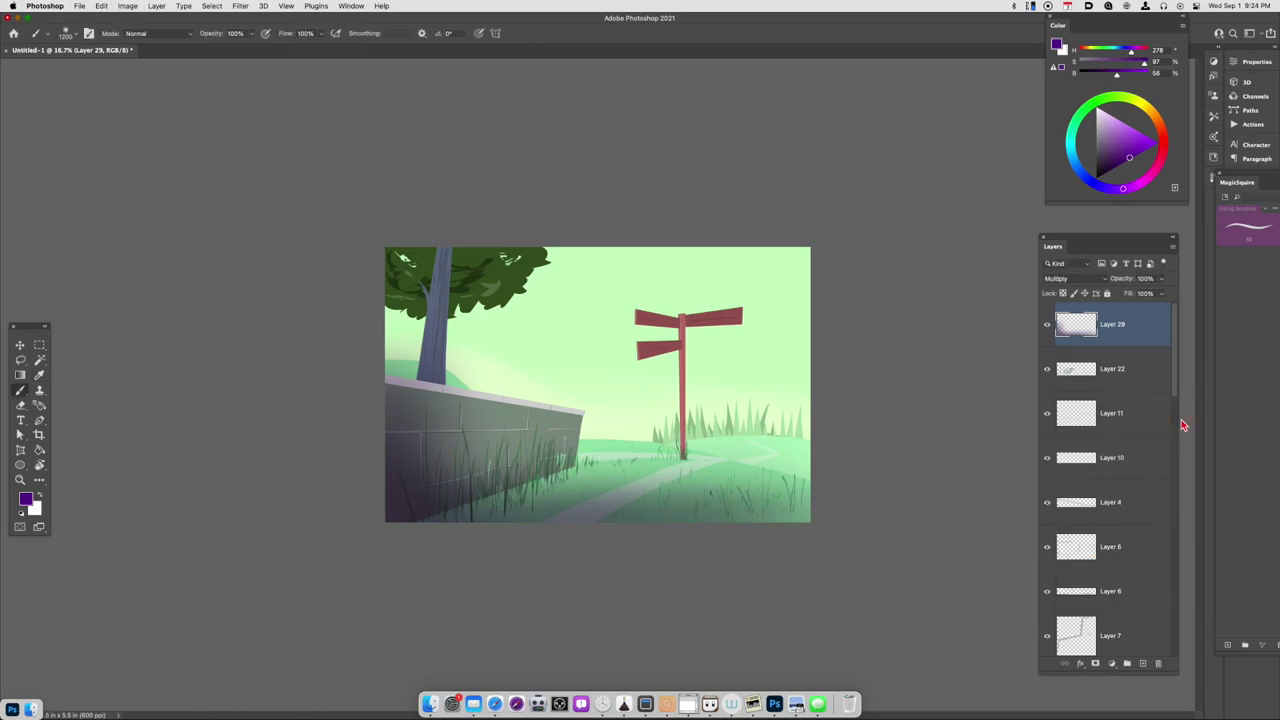
- Add a new top layer in Screen mode and choose a vivid pink of hue 332, 100% saturation and 100% brightness
key("super+equal")
key("super+alt+shift+n")
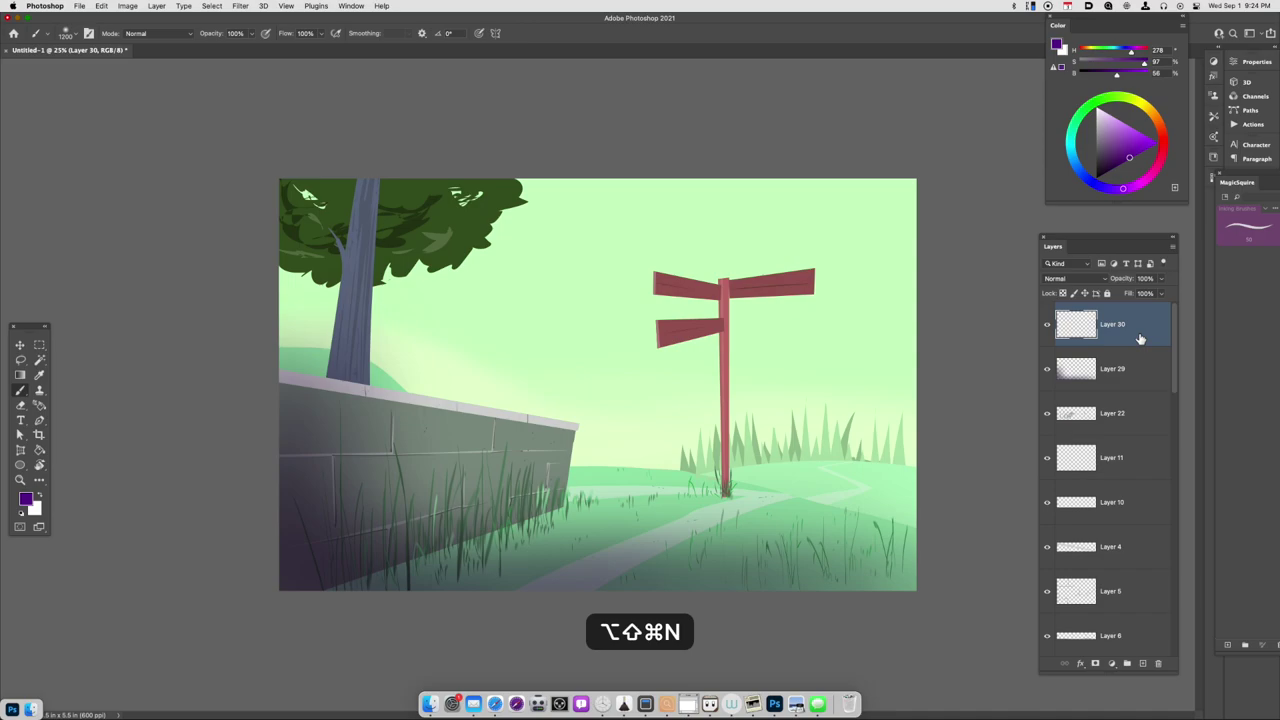
left_click(1157, 143)
left_click(1078, 280)
left_click(1074, 373)
- Paint a soft pink glow over the tree trunk, lower foliage, signpost, pointed trees and distant path, undoing unwanted strokes
mouse_move(825, 388)
left_mouse_down()
mouse_move(424, 250)
mouse_move(631, 403)
left_mouse_up()
key("super+z")
mouse_move(547, 329)
left_mouse_down()
mouse_move(417, 327)
mouse_move(343, 329)
left_mouse_up()
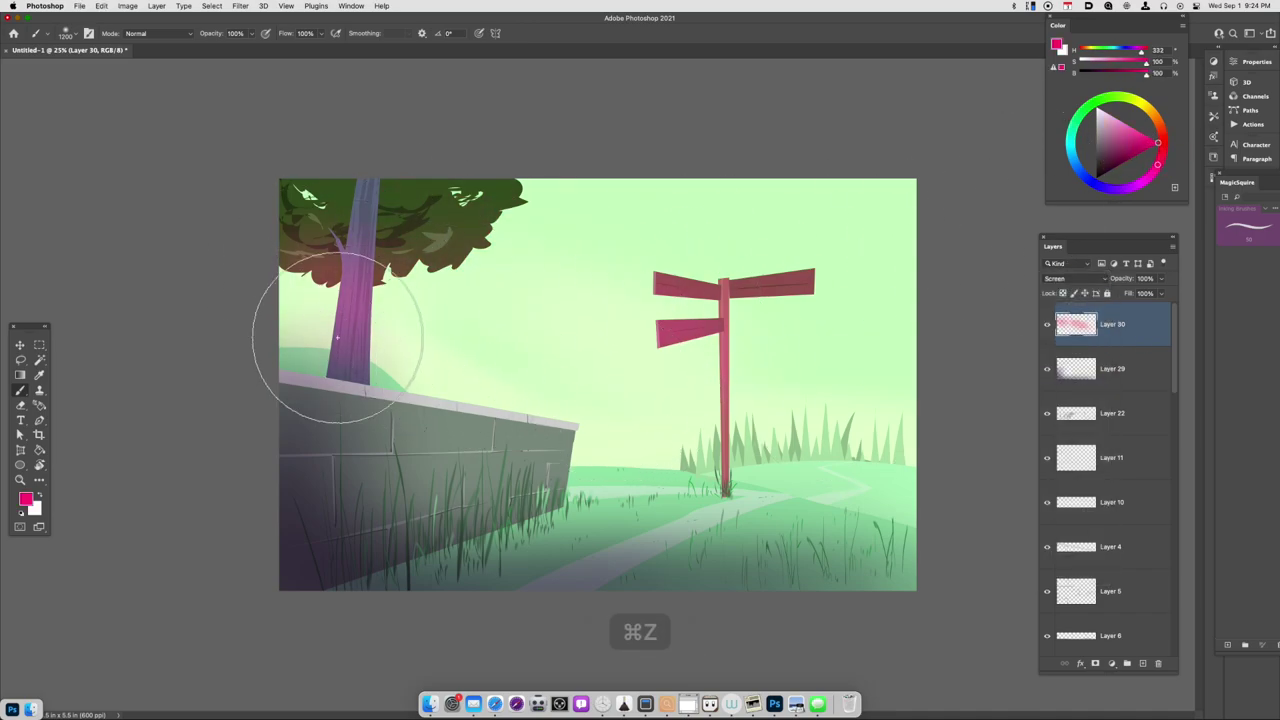
left_click_drag(651, 502, 832, 490)
key("super+z")
mouse_move(728, 514)
left_mouse_down()
mouse_move(839, 496)
mouse_move(692, 288)
left_mouse_up()
left_click_drag(465, 371, 704, 502)
key("super+z")
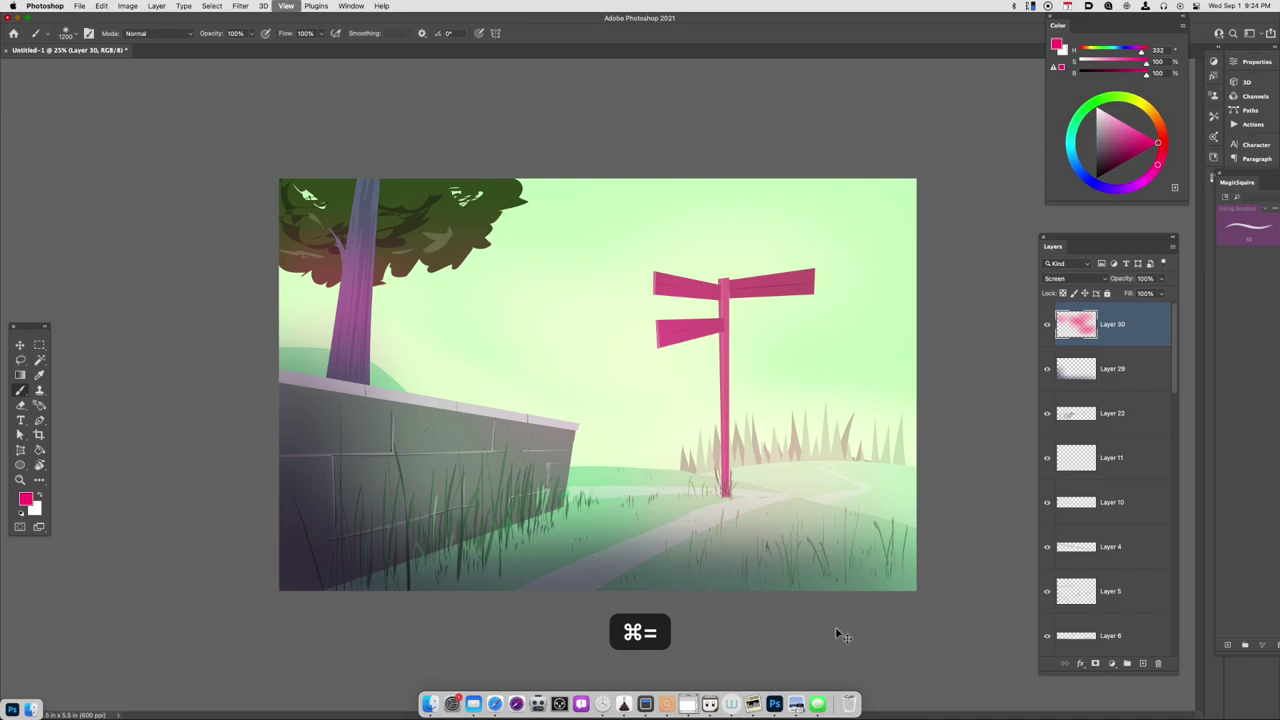
key("super+equal")
key("super+minus")
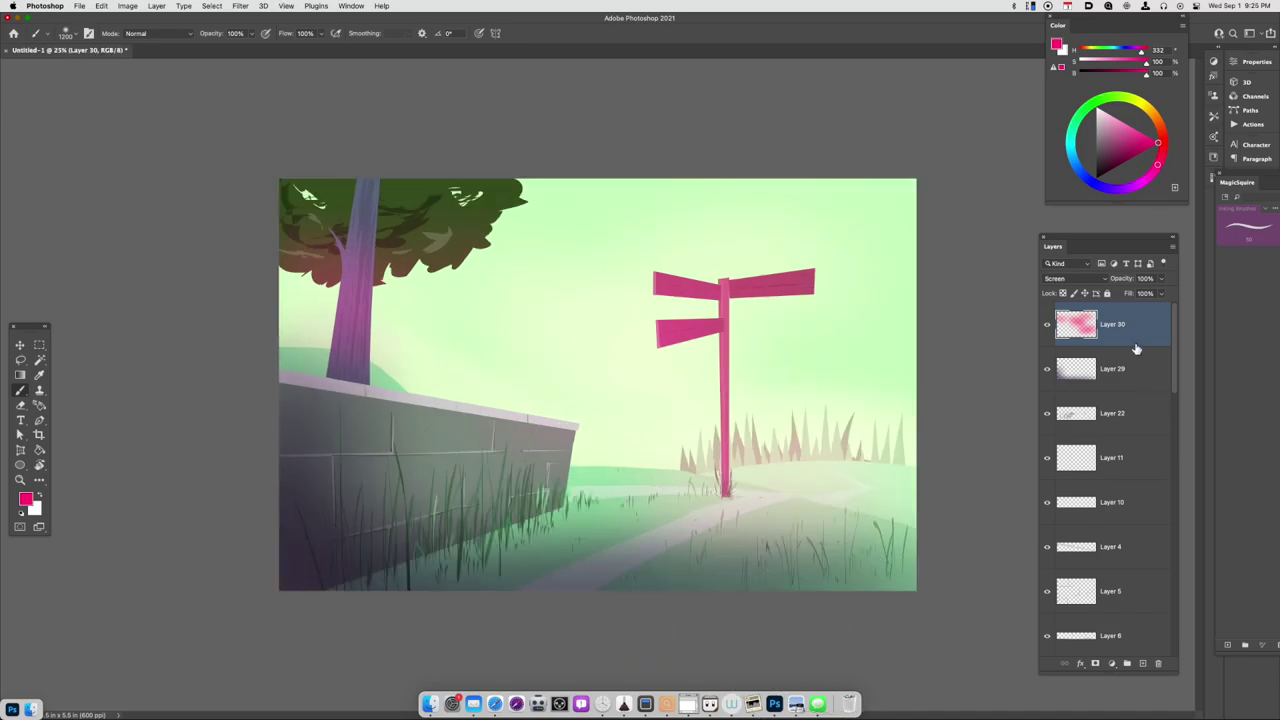
- Add an empty layer directly above Layer 22
left_click(1120, 411)
key("super+alt+shift+n")
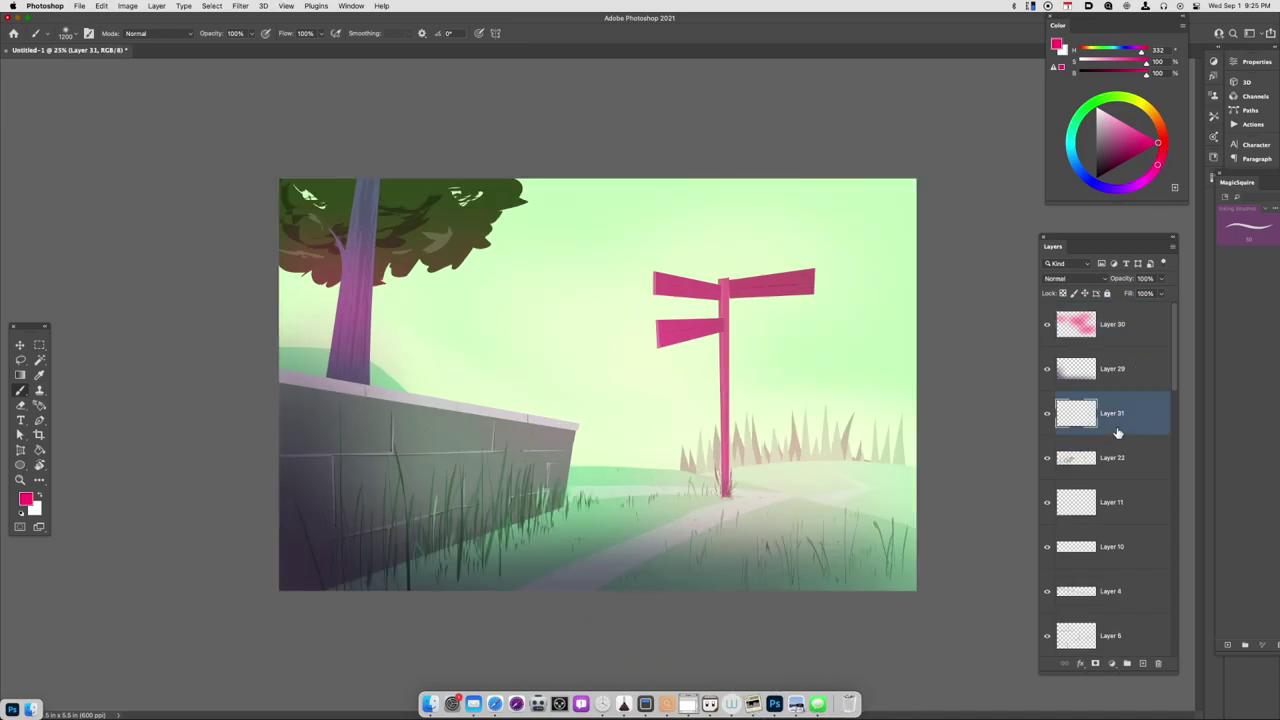
- Choose a pure yellow of hue 56, 100% saturation and 100% brightness and add a layer directly above the sign boards' Layer 18
key("super+equal")
left_click_drag(839, 495, 625, 658)
left_click_drag(1175, 389, 1173, 502)
left_click(1099, 549)
key("l")
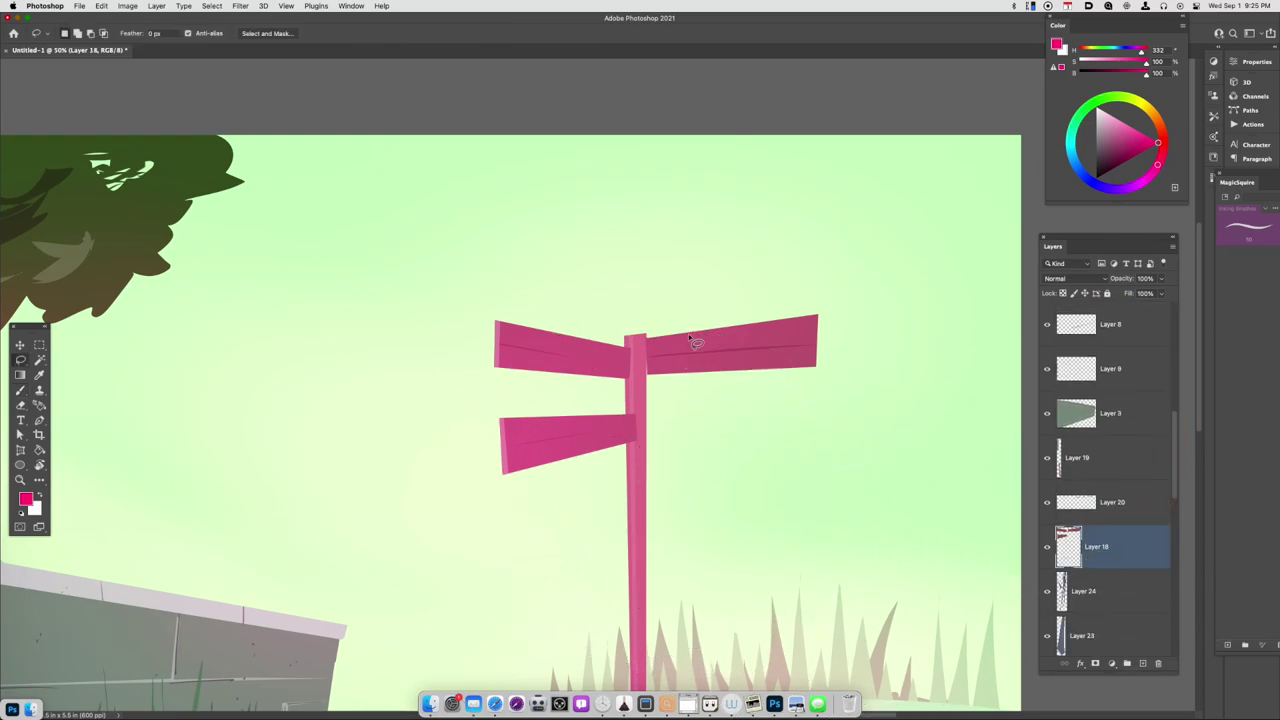
left_click_drag(1152, 130, 1144, 103)
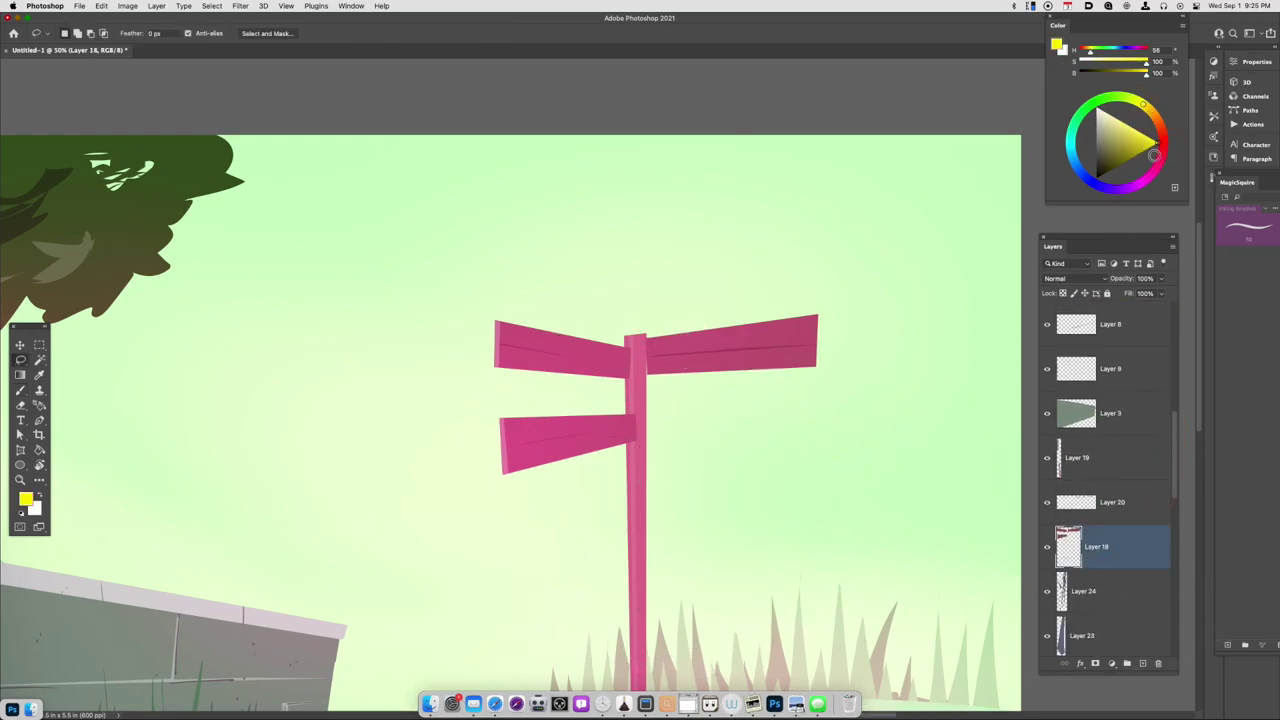
key("alt+shift+super+n")
- Hand-letter BARTLEBY'S in yellow across the right-pointing sign board using the Square Brush
key("b")
left_click(49, 37)
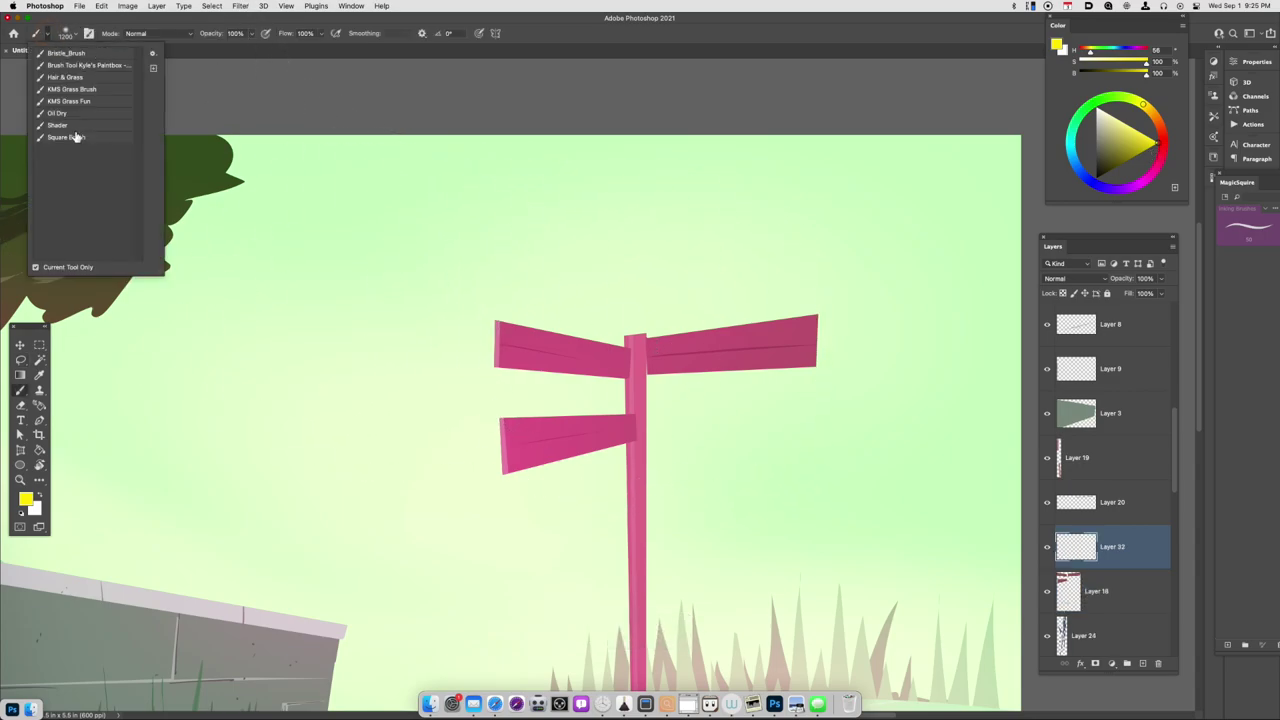
left_click(66, 137)
left_click(660, 350)
mouse_move(666, 360)
left_mouse_down()
mouse_move(684, 345)
mouse_move(694, 364)
mouse_move(732, 343)
mouse_move(756, 356)
left_mouse_up()
key("super+z")
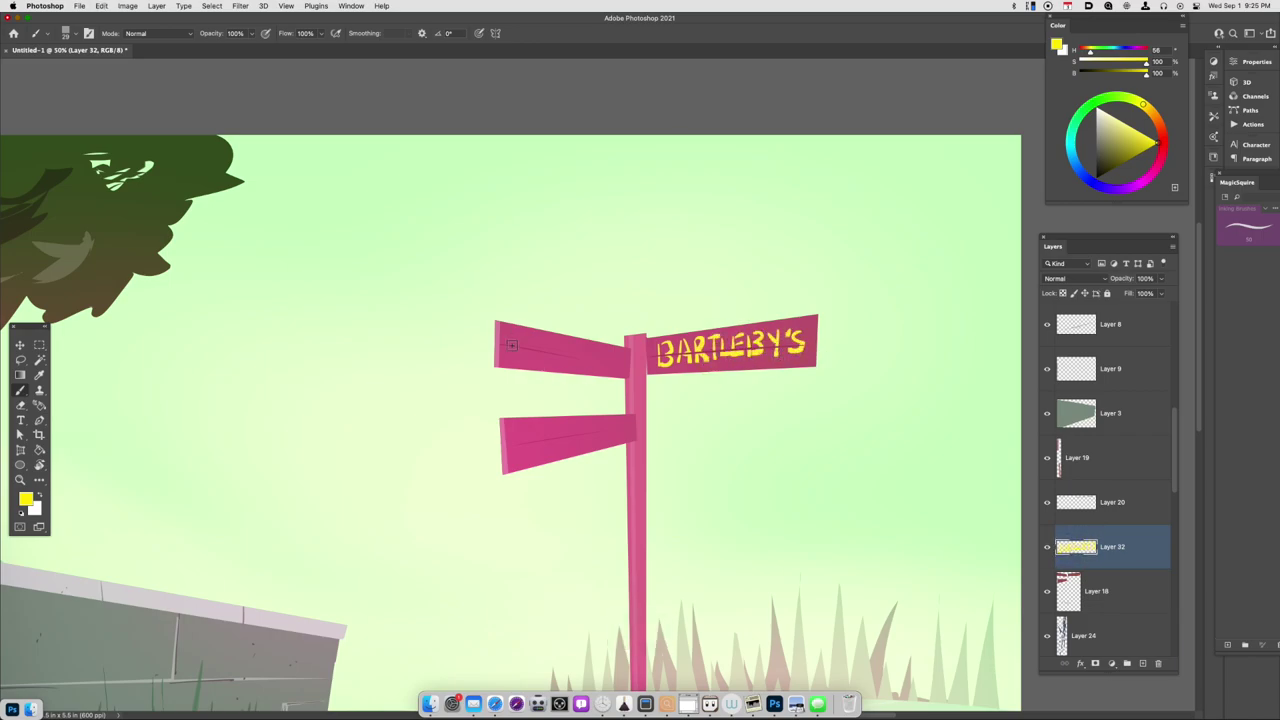
- Hand-letter TAVERN on the upper left-pointing board and BABBLING BK. on the lower one in yellow
left_click_drag(511, 339, 528, 337)
left_click_drag(519, 338, 519, 362)
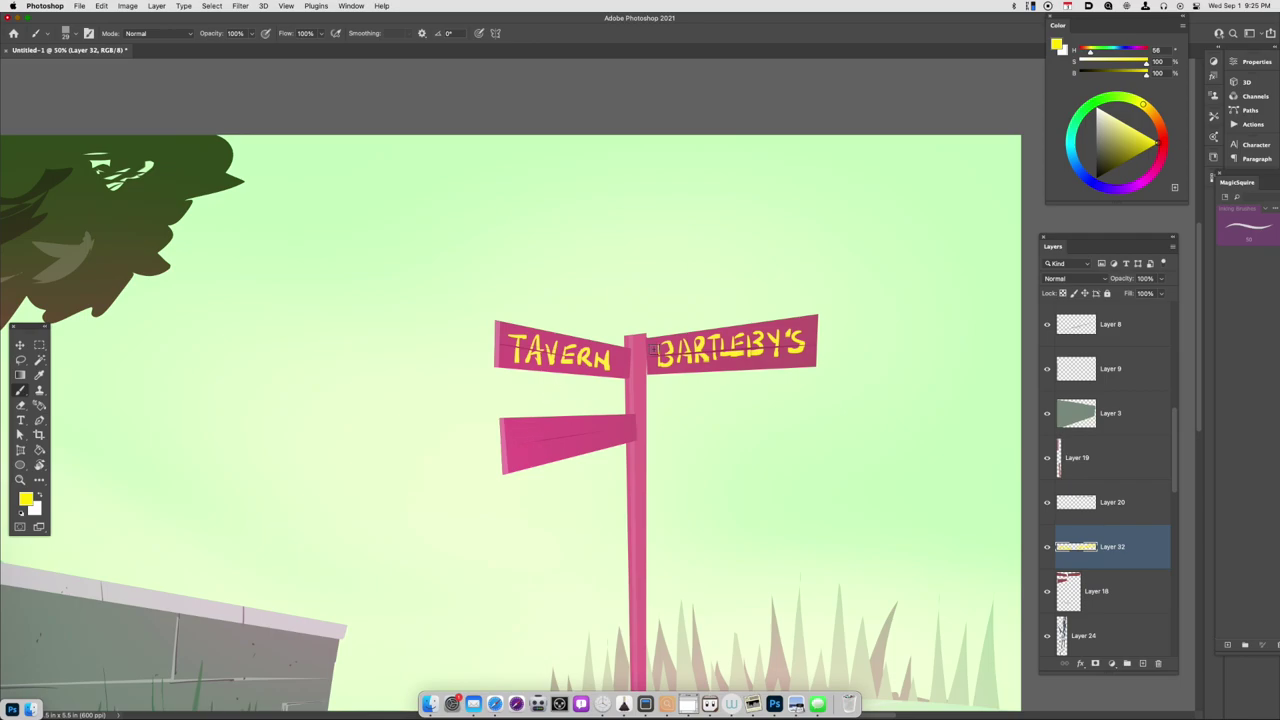
key("super+equal")
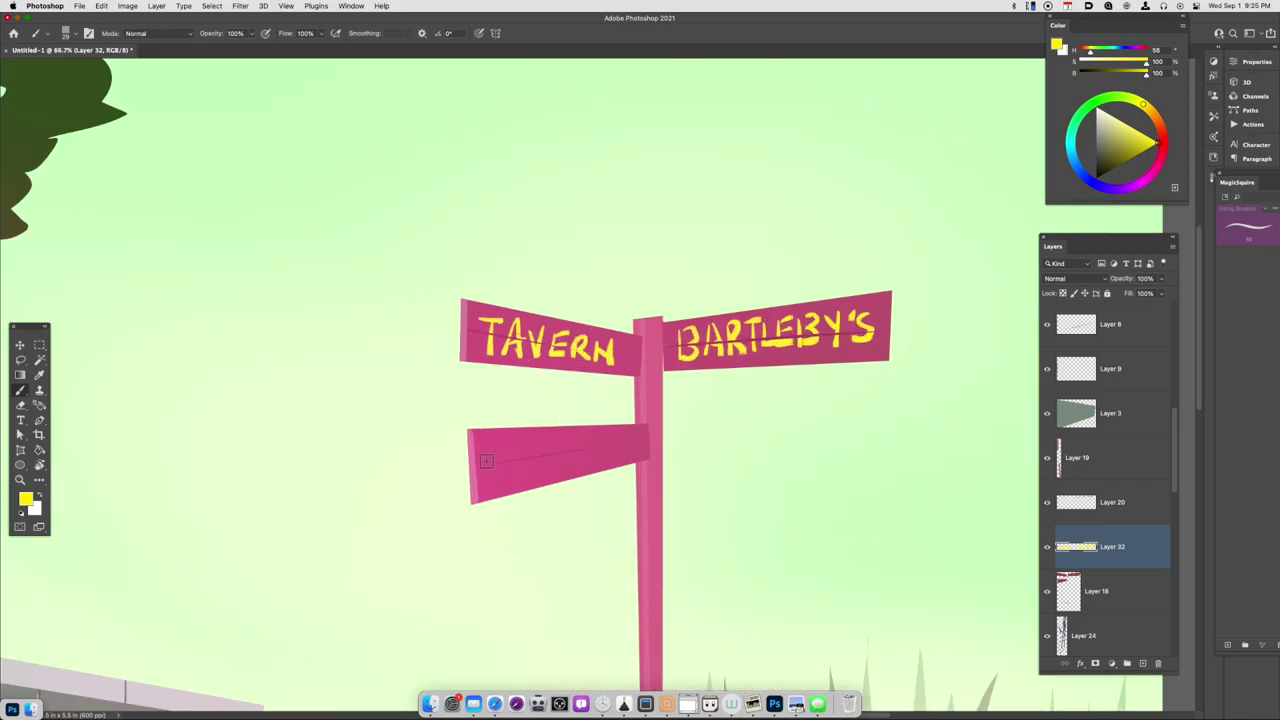
left_click_drag(486, 453, 486, 484)
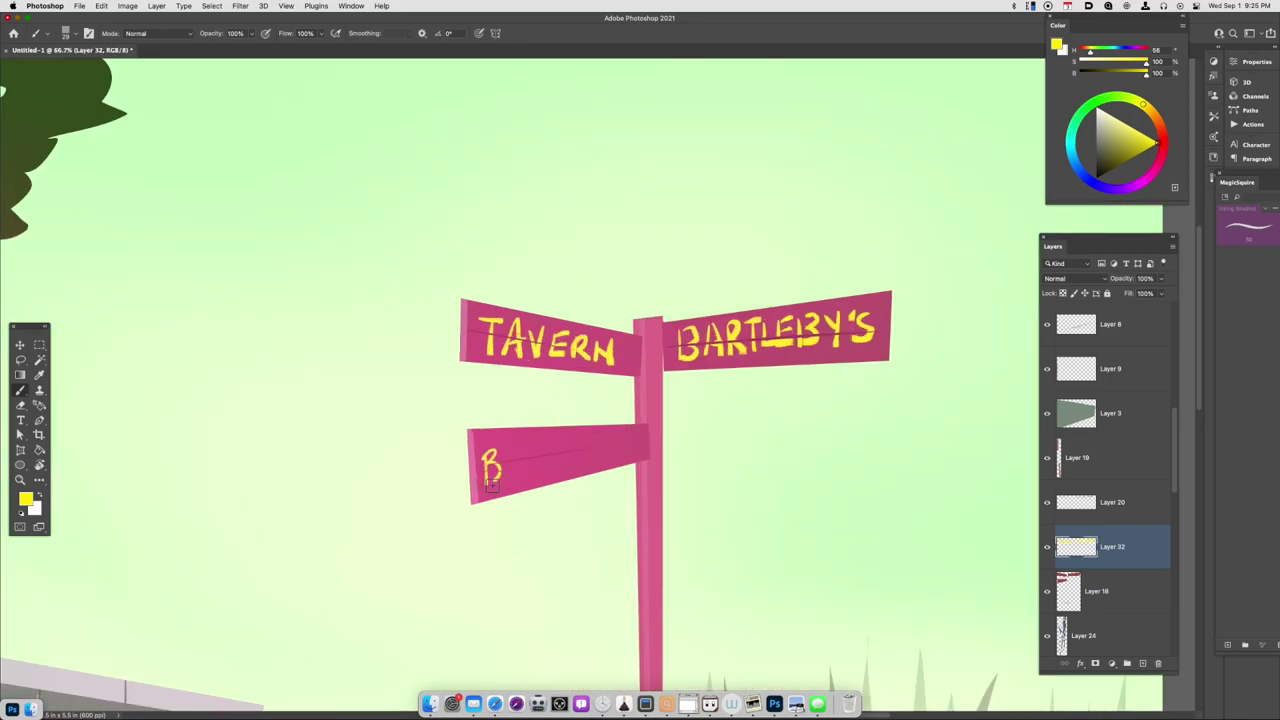
key("super+z")
left_click_drag(506, 474, 521, 460)
key("super+z")
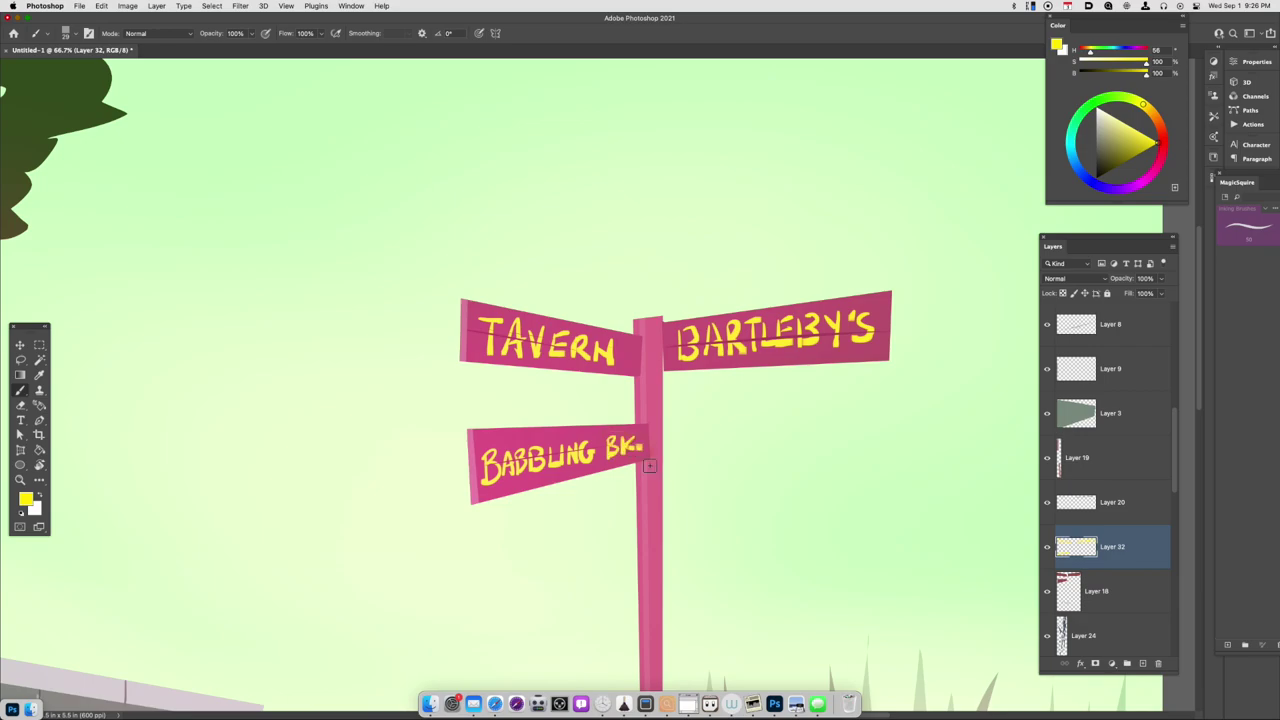
- Copy the two left-pointing boards from Layer 18 to a new layer with a lasso selection and darken them with Hue/Saturation
key("super+minus")
key("super+minus")
key("super+minus")
key("l")
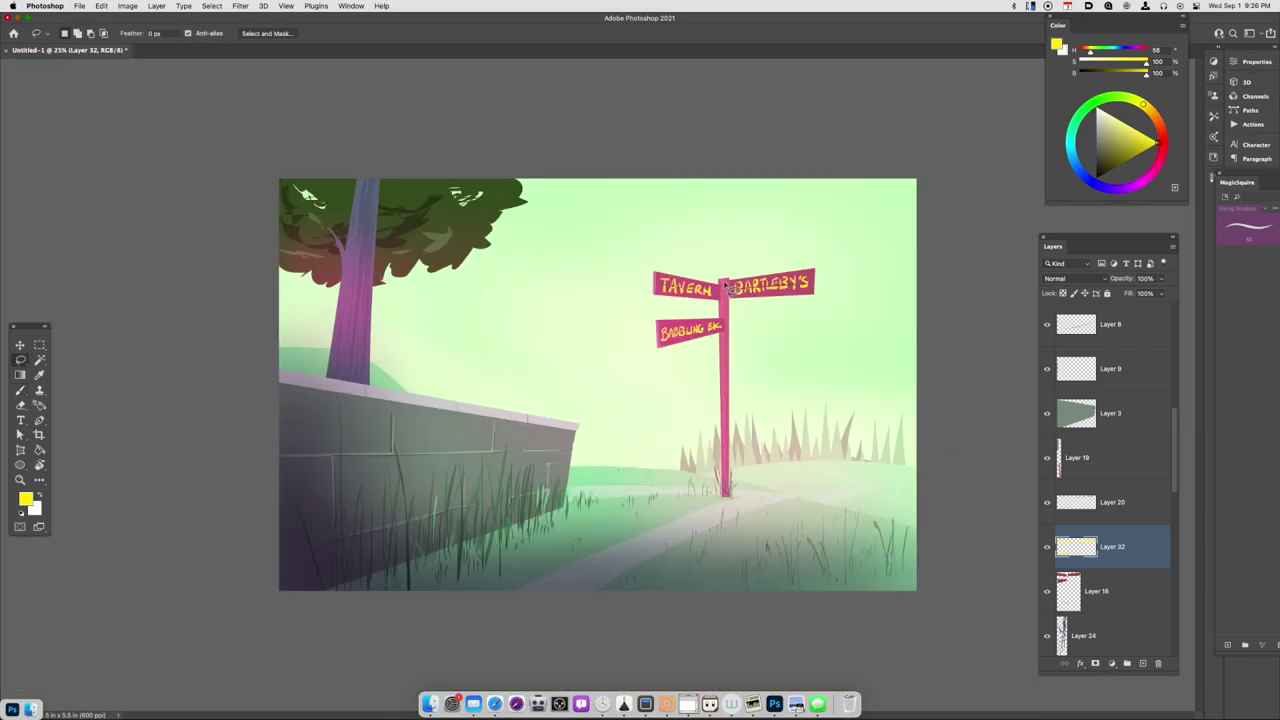
left_click(1123, 594)
mouse_move(722, 370)
left_mouse_down()
mouse_move(695, 224)
mouse_move(722, 290)
left_mouse_up()
key("super+j")
key("super+u")
left_click_drag(1068, 518, 1052, 518)
left_click(1190, 420)
- Lasso the lettering of the two left-pointing boards on Layer 32, lower its Lightness to about -23 and remove the selection
left_click(1108, 550)
left_click_drag(729, 334, 725, 348)
key("super+u")
left_click_drag(1067, 517, 1056, 520)
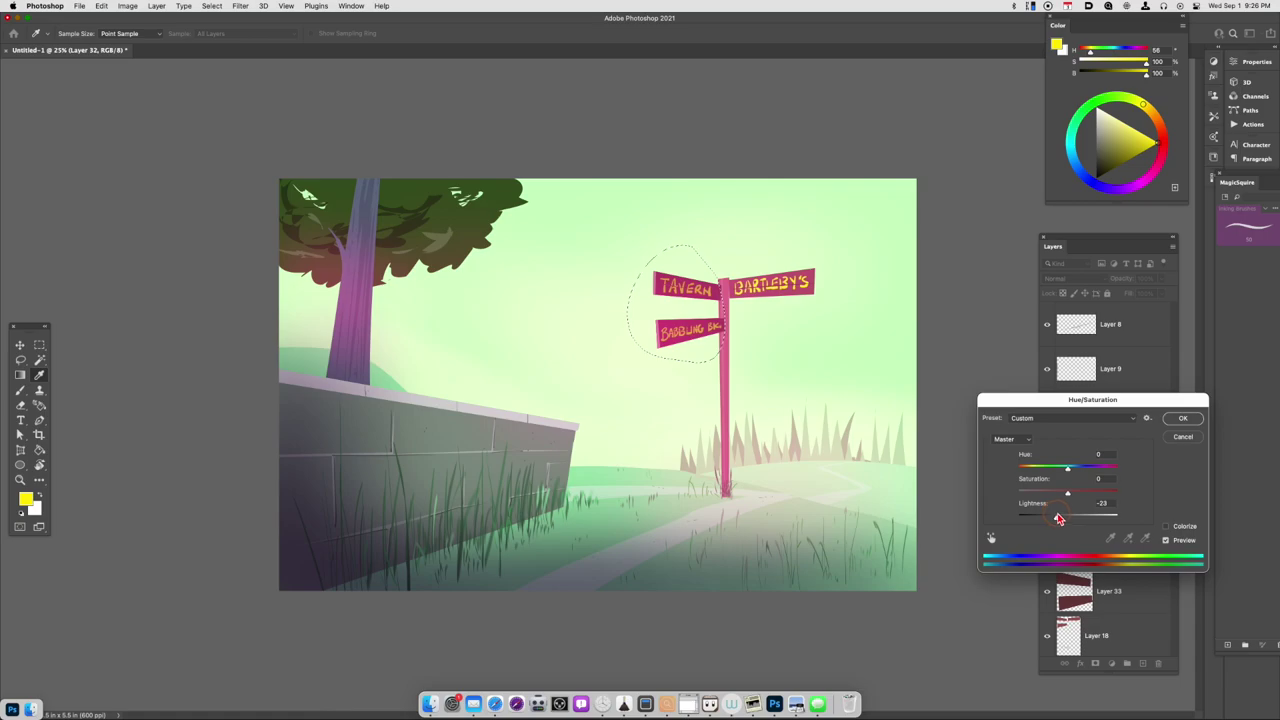
left_click(1182, 418)
key("super+d")
- Select the pink glow layer, Layer 30, at the top of the layer stack
key("super+equal")
key("super+equal")
key("super+minus")
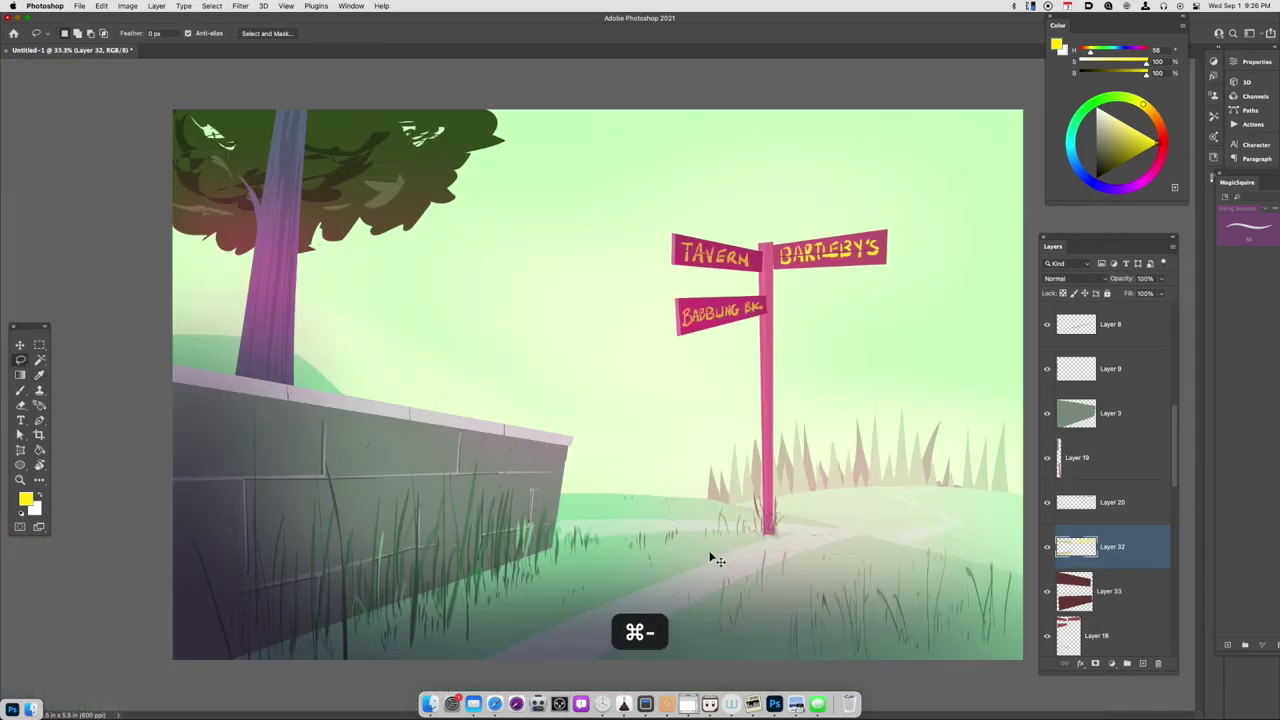
key("super+minus")
key("super+equal")
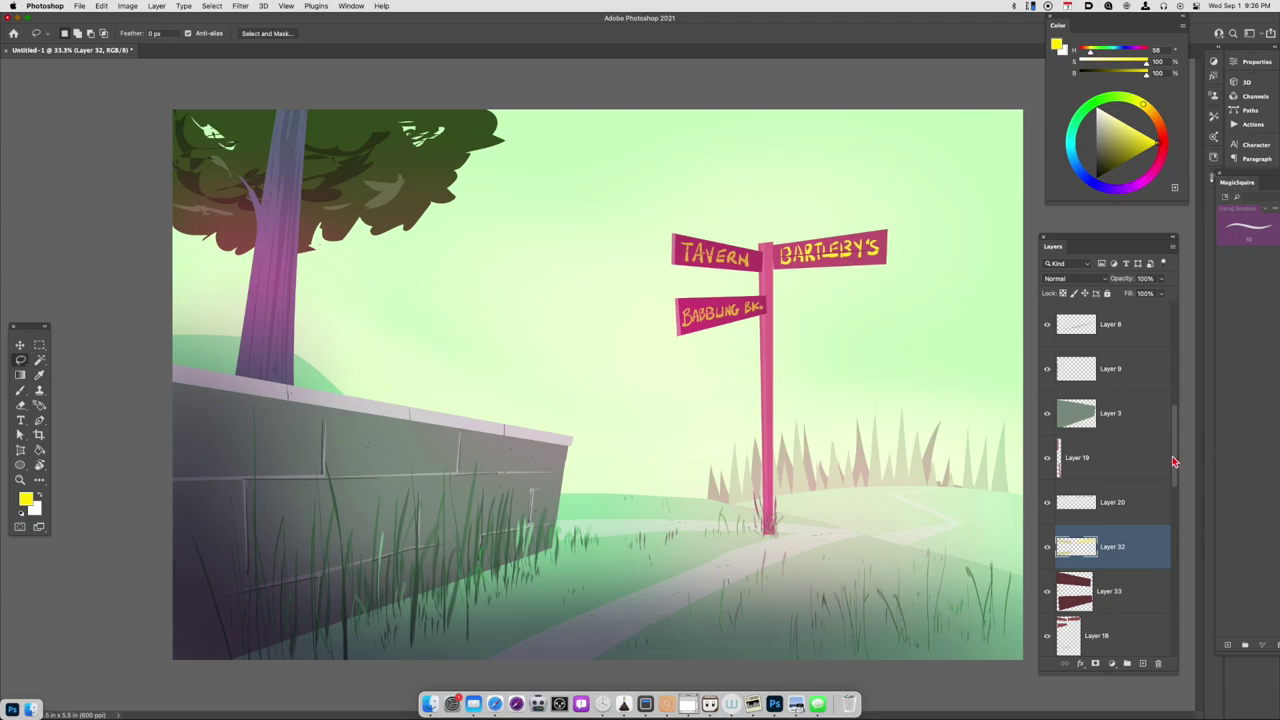
left_click_drag(1174, 462, 1168, 366)
left_click(1138, 340)
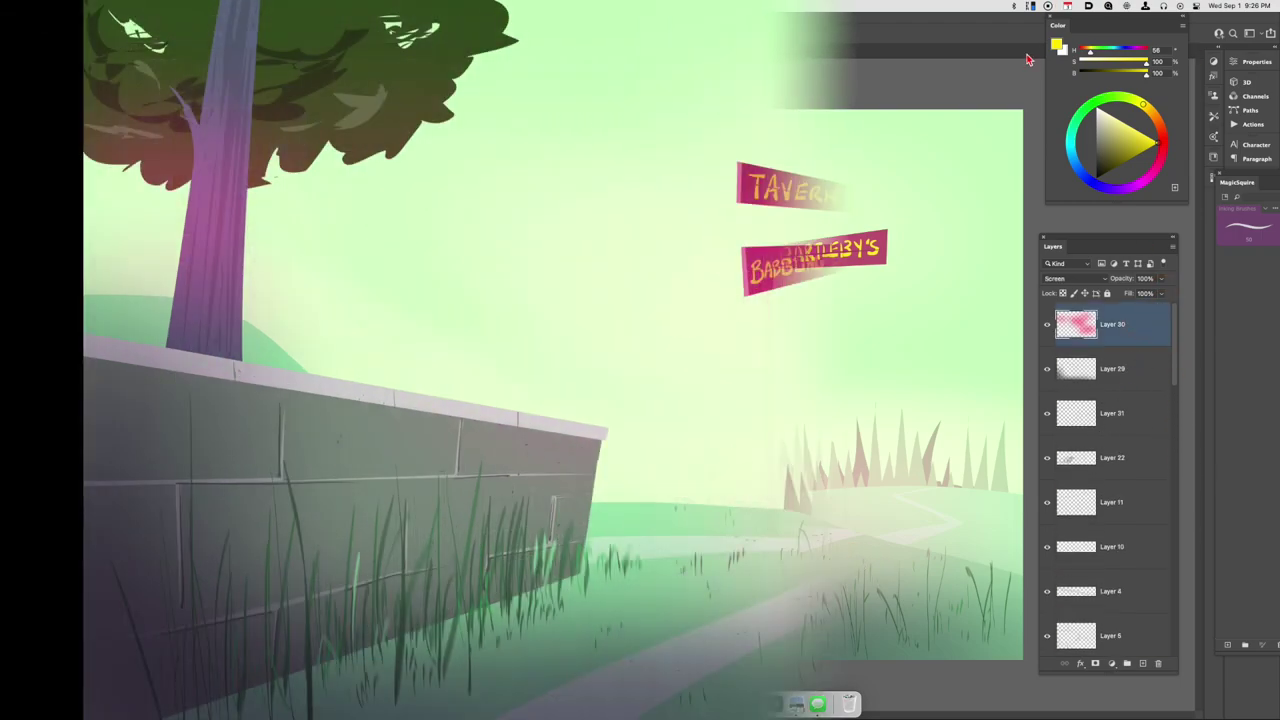